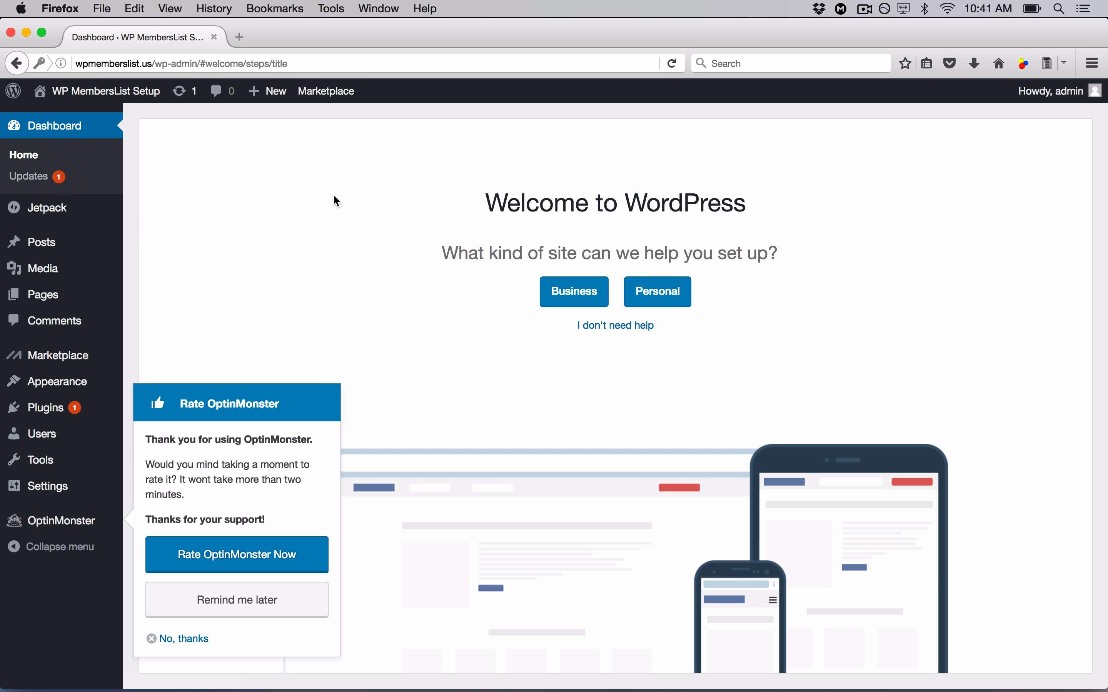
- Dismiss the OptinMonster rating prompt and set the site up as a personal blog that publishes posts
{"action": "left_click", "coordinate": [181, 639]}
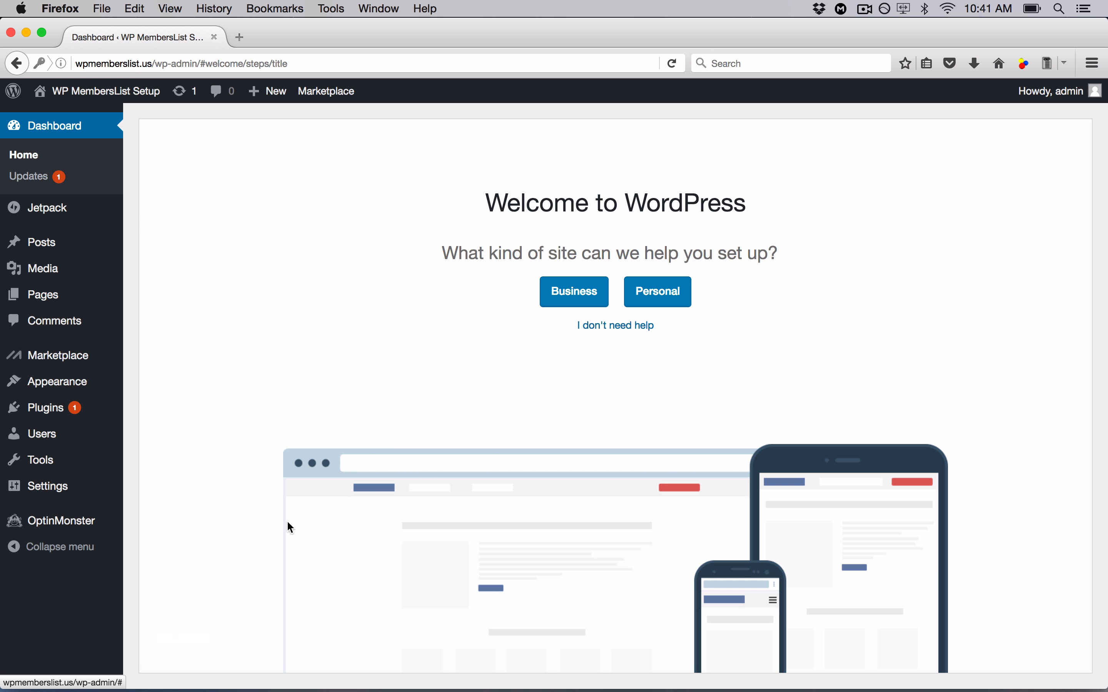
{"action": "left_click", "coordinate": [672, 301]}
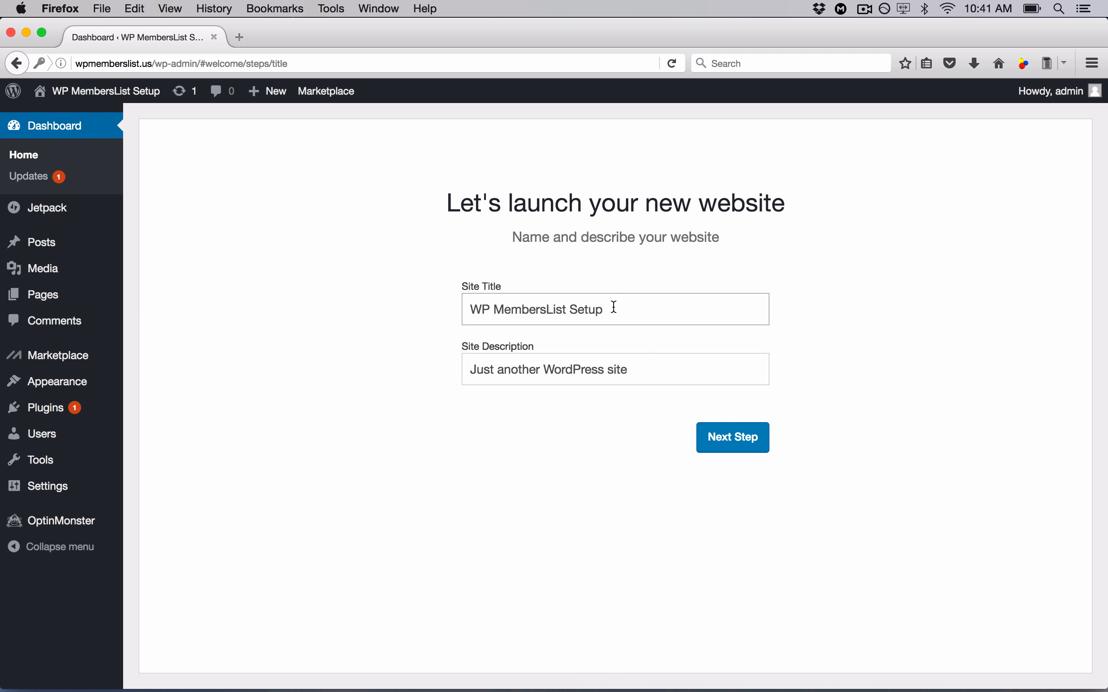
{"action": "left_click", "coordinate": [729, 442]}
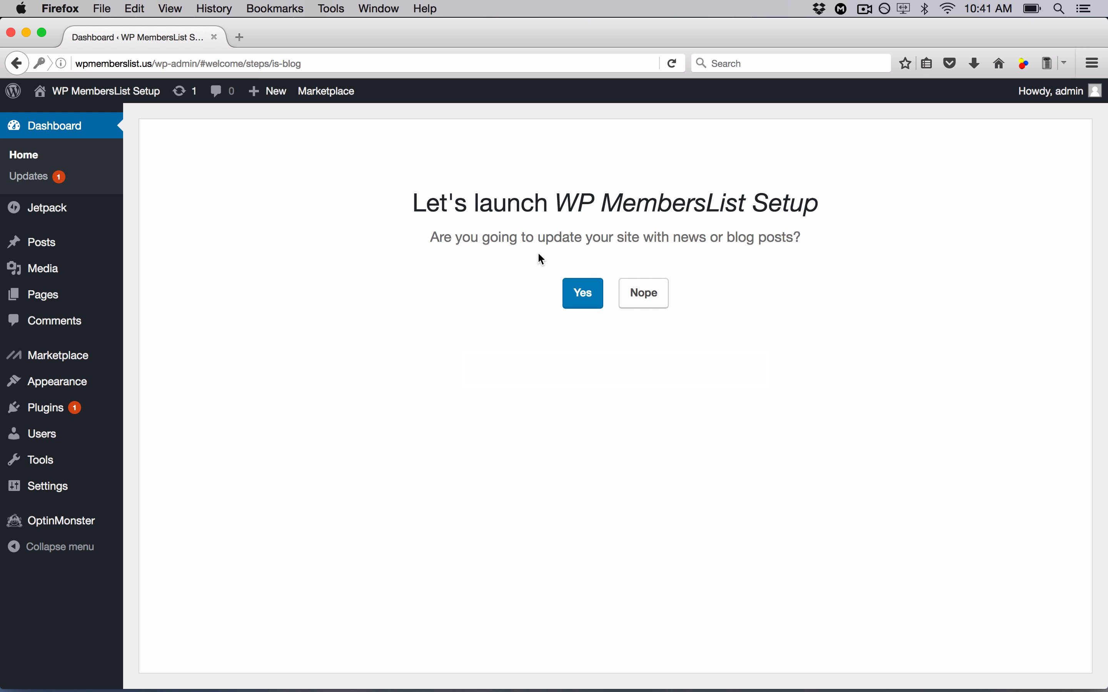
{"action": "left_click", "coordinate": [575, 313]}
- Skip the homepage layout, Contact Us page, Jetpack and business address steps, then go to Plugins
{"action": "left_click", "coordinate": [637, 522]}
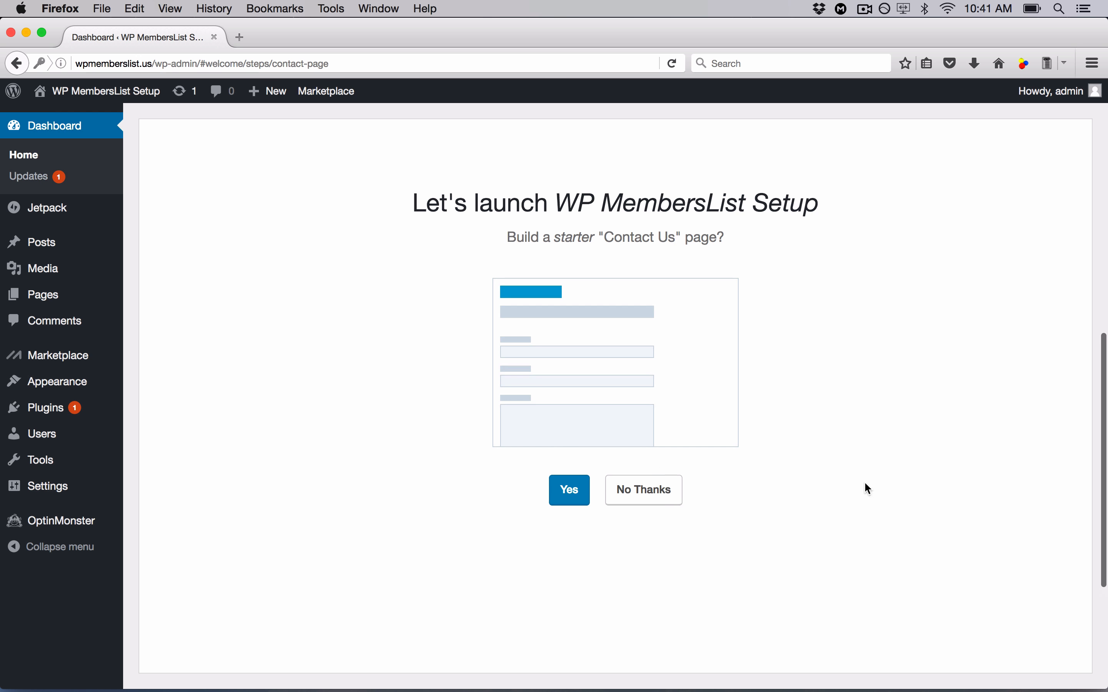
{"action": "left_click", "coordinate": [644, 497]}
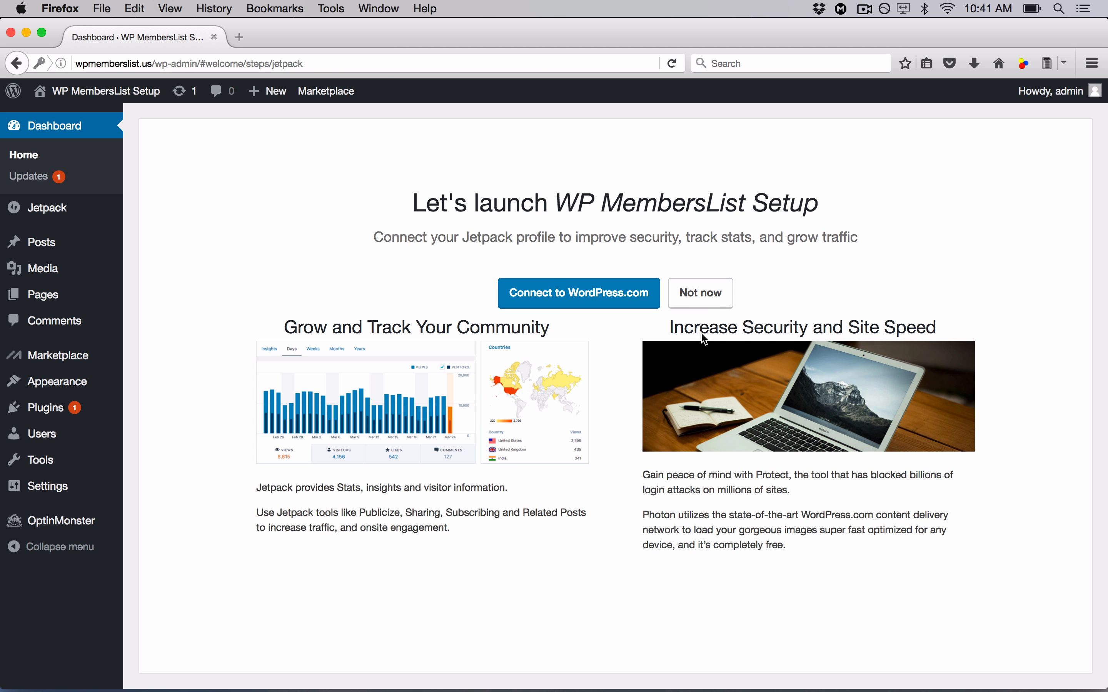
{"action": "left_click", "coordinate": [712, 302]}
{"action": "left_click", "coordinate": [653, 482]}
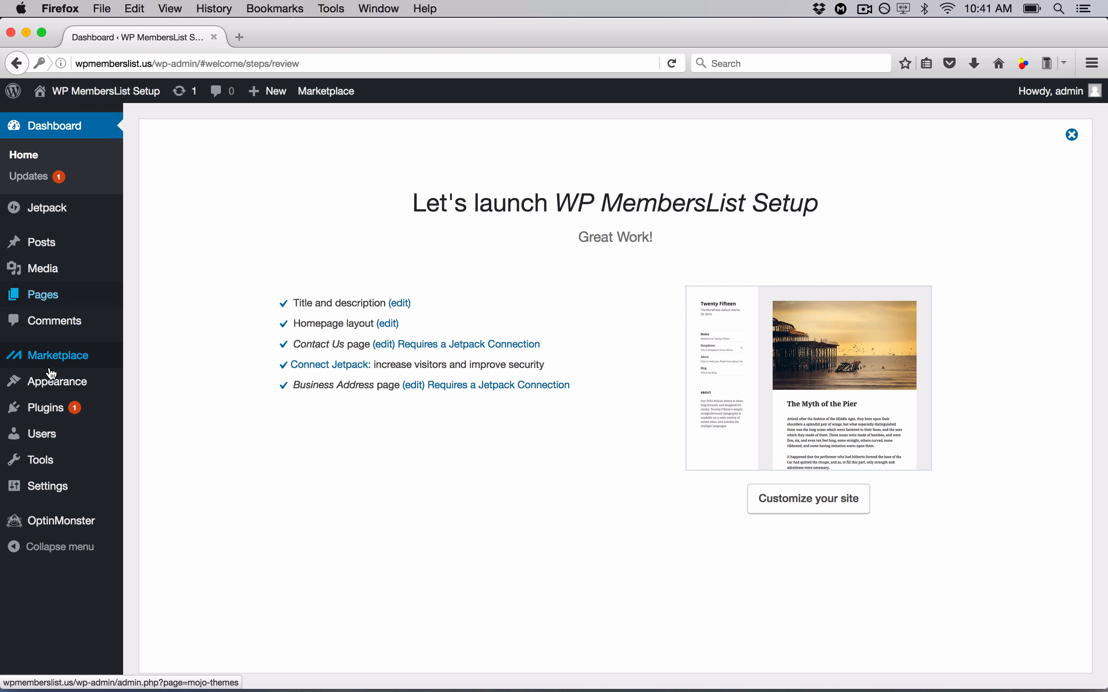
{"action": "left_click", "coordinate": [53, 408]}
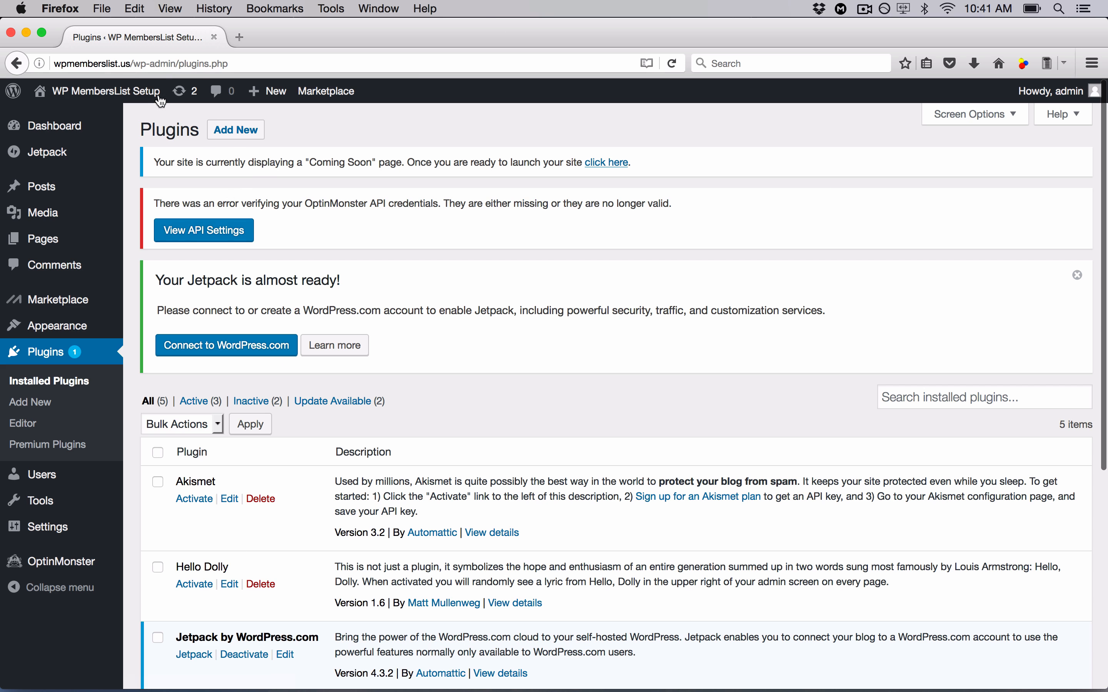
- View the live site in a new tab, then dismiss the Jetpack notice on Plugins
{"action": "mouse_move", "coordinate": [133, 96]}
{"action": "right_click", "coordinate": [93, 109]}
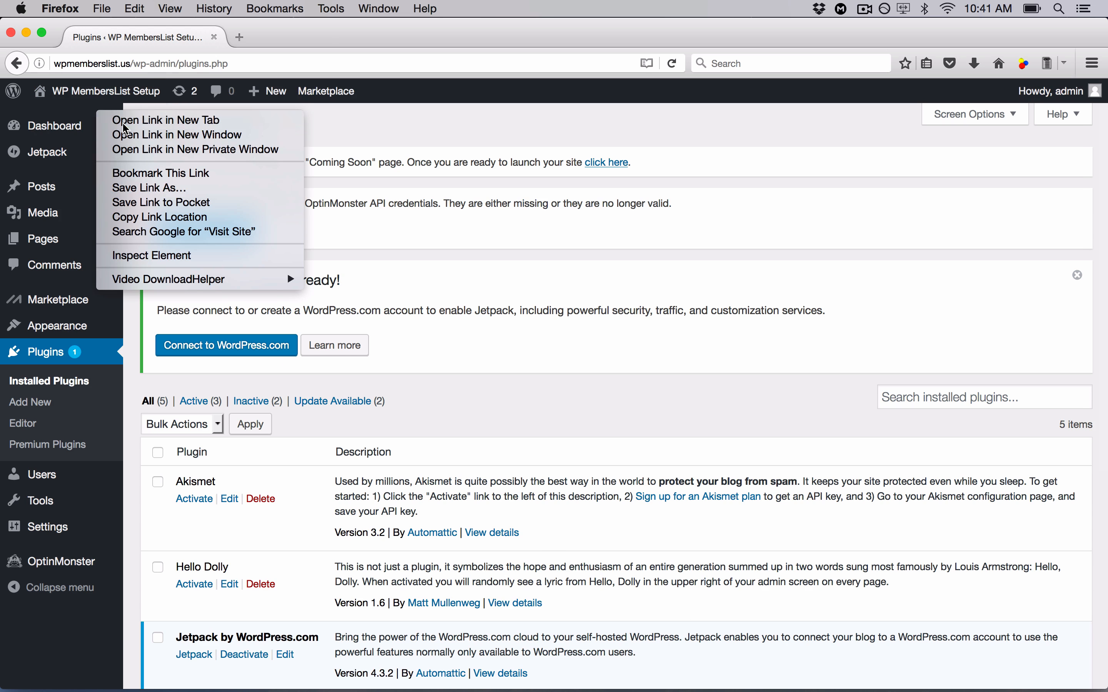
{"action": "left_click", "coordinate": [137, 117]}
{"action": "left_click", "coordinate": [318, 37]}
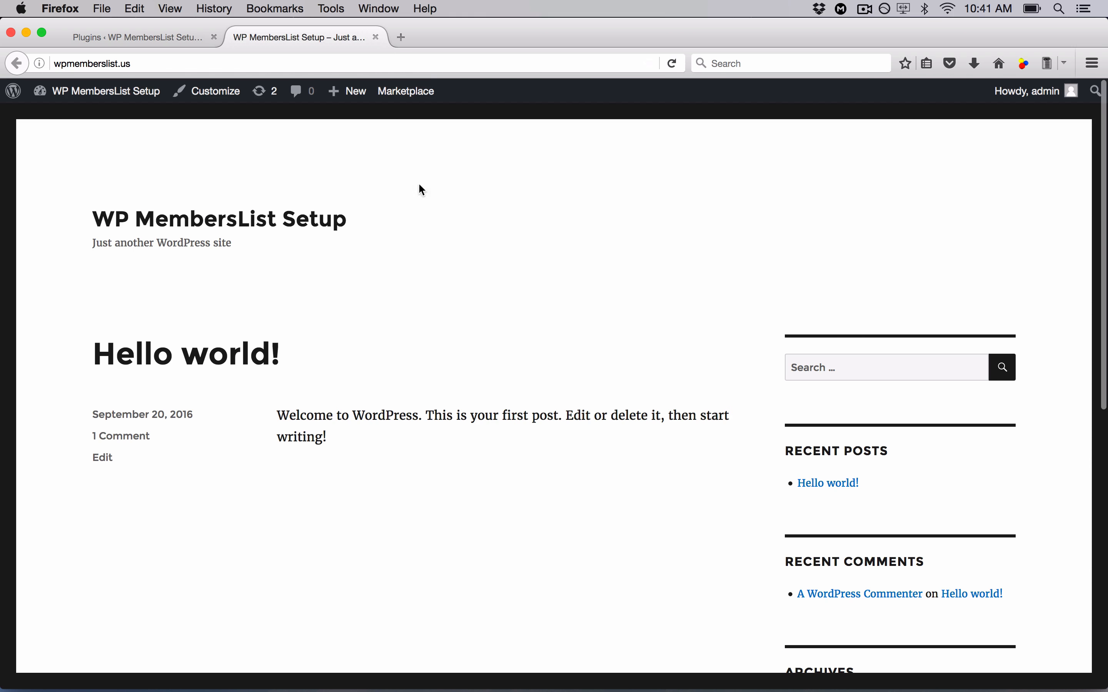
{"action": "scroll", "coordinate": [455, 465], "scroll_direction": "down", "scroll_amount": 5}
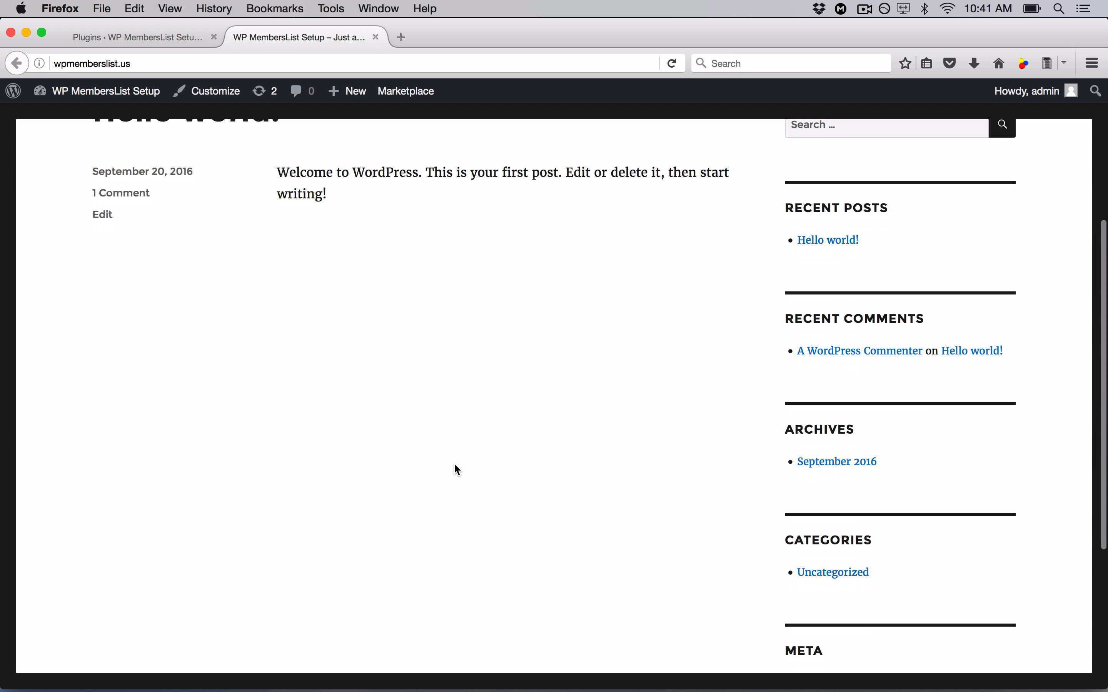
{"action": "scroll", "coordinate": [455, 465], "scroll_direction": "down", "scroll_amount": 5}
{"action": "scroll", "coordinate": [454, 464], "scroll_direction": "up", "scroll_amount": 10}
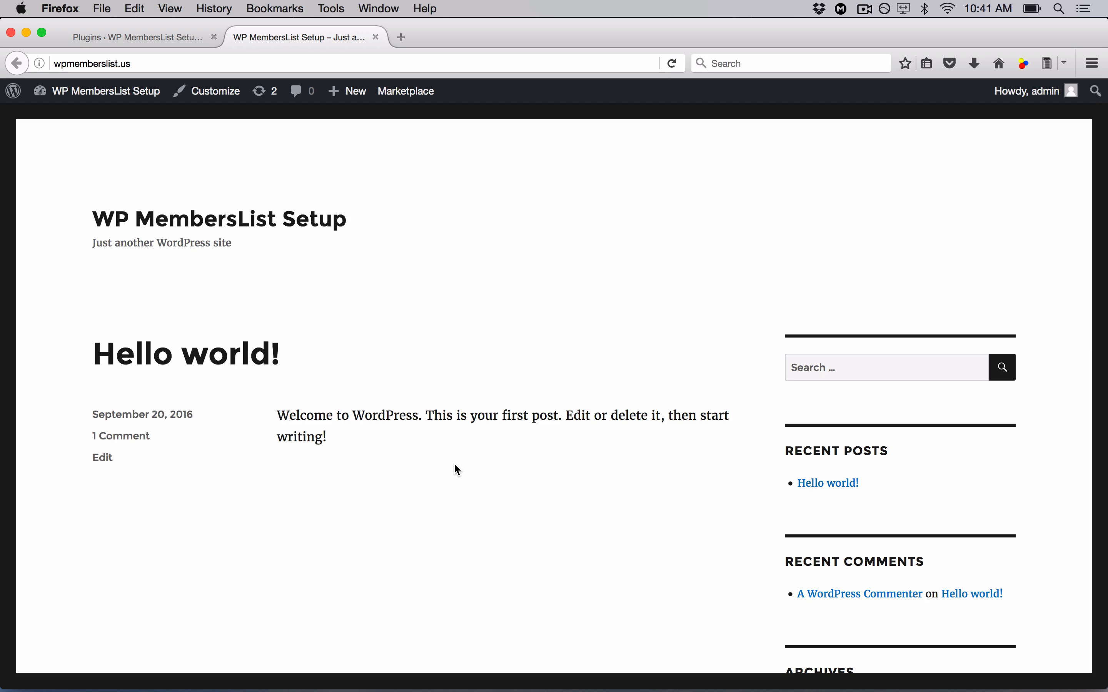
{"action": "left_click", "coordinate": [164, 42]}
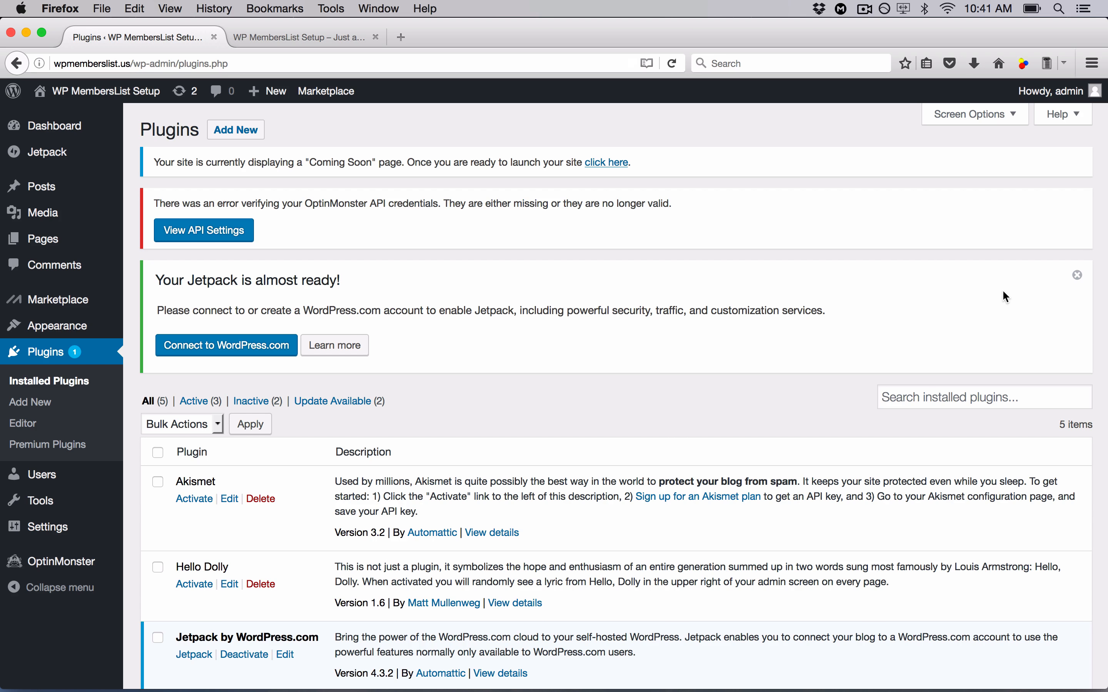
{"action": "left_click", "coordinate": [1079, 276]}
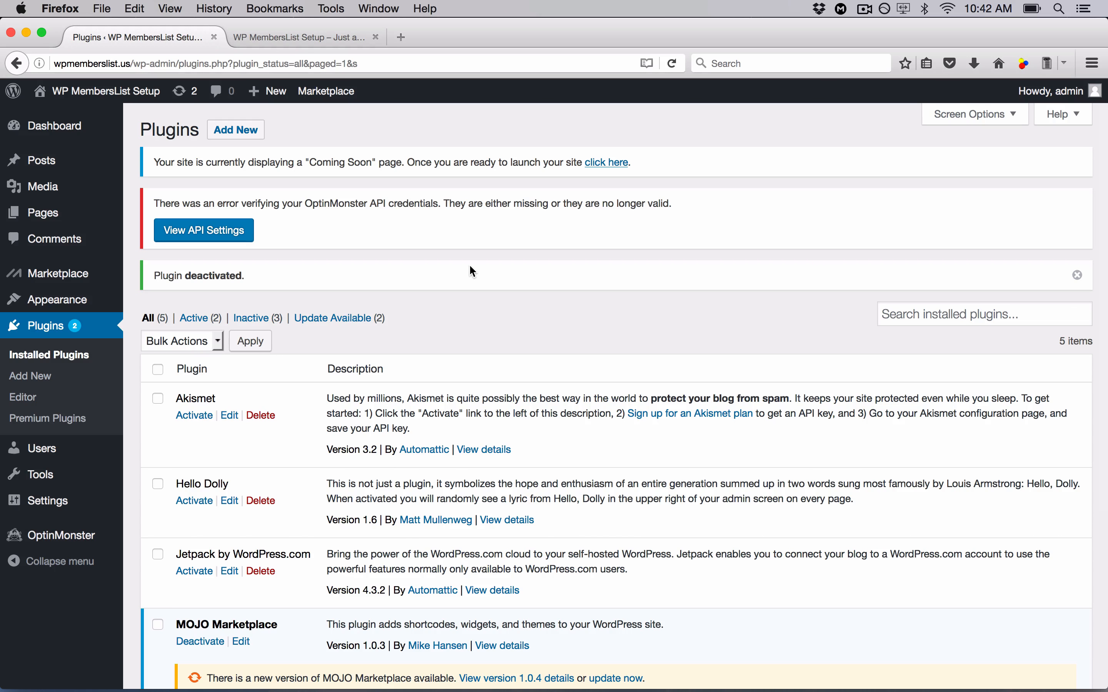
- Bulk-deactivate Hello Dolly, Jetpack, MOJO Marketplace and OptinMonster API
{"action": "scroll", "coordinate": [285, 356], "scroll_direction": "down", "scroll_amount": 2}
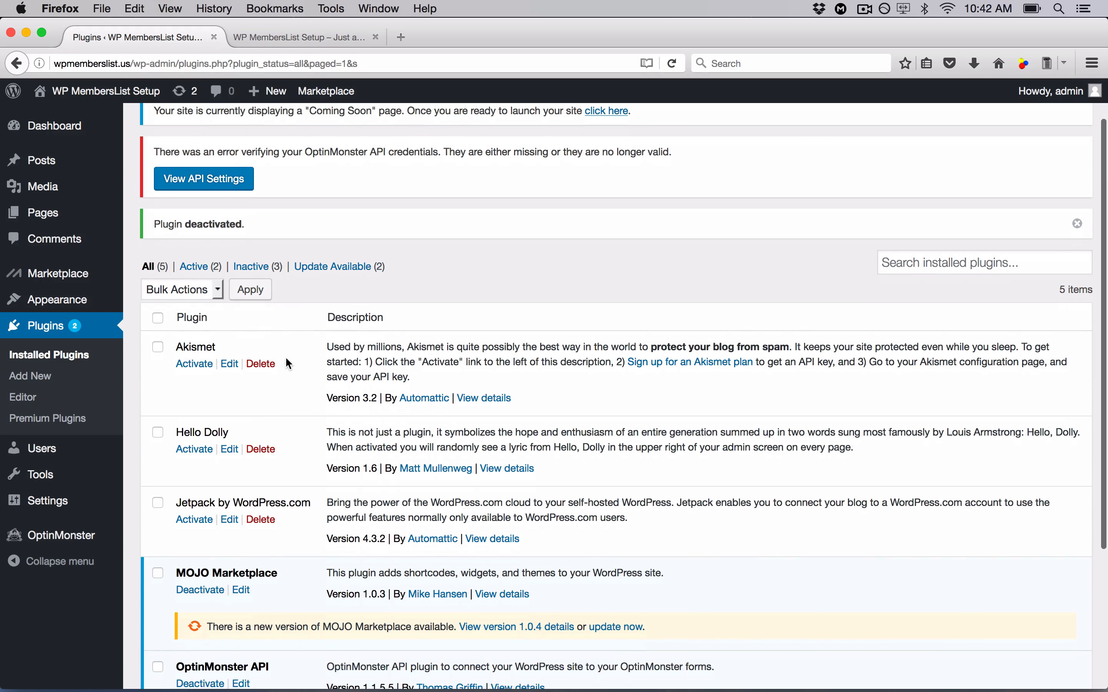
{"action": "left_click", "coordinate": [156, 436]}
{"action": "left_click", "coordinate": [156, 505]}
{"action": "scroll", "coordinate": [158, 508], "scroll_direction": "down", "scroll_amount": 5}
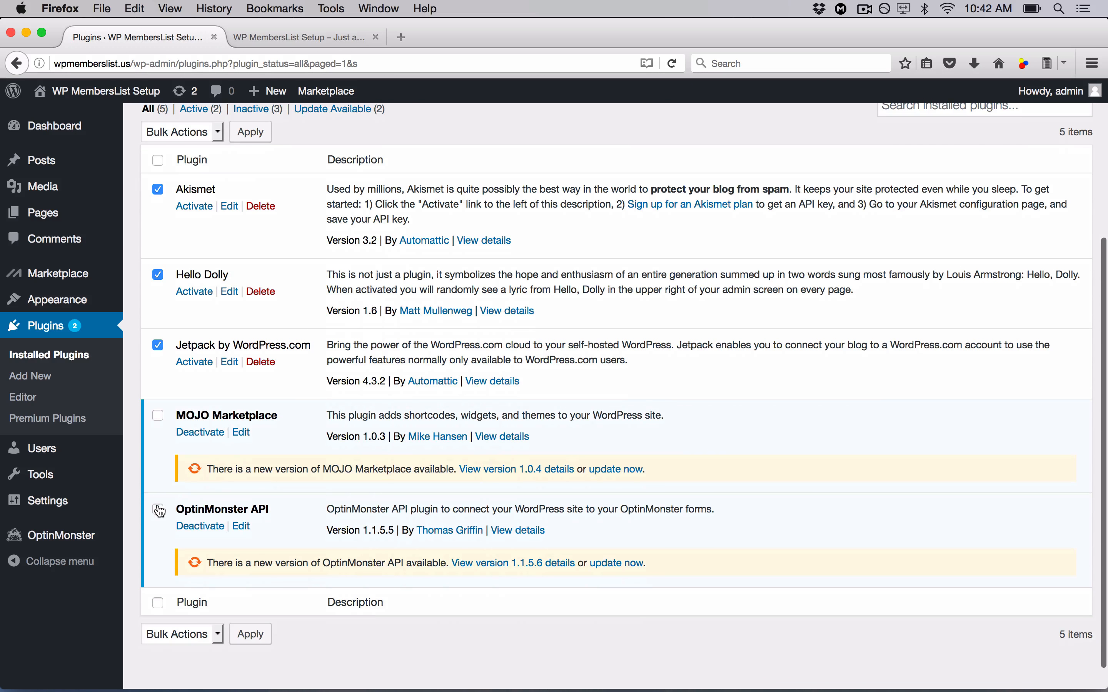
{"action": "left_click", "coordinate": [213, 130]}
{"action": "left_click", "coordinate": [204, 175]}
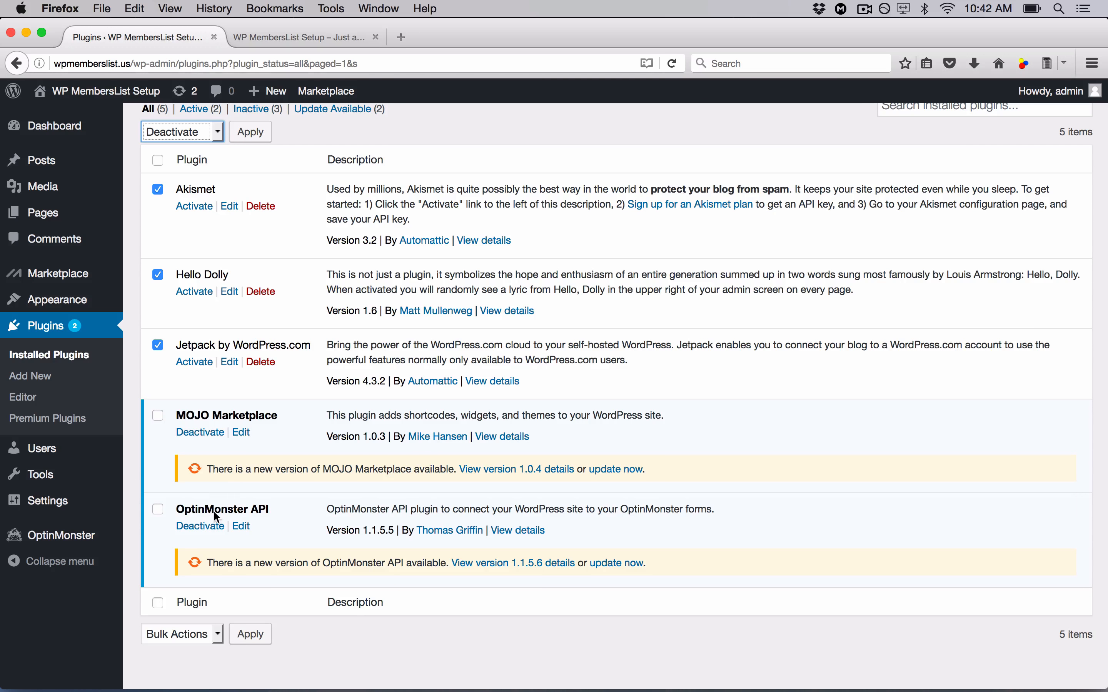
{"action": "left_click", "coordinate": [158, 416]}
{"action": "left_click", "coordinate": [159, 509]}
{"action": "left_click", "coordinate": [252, 133]}
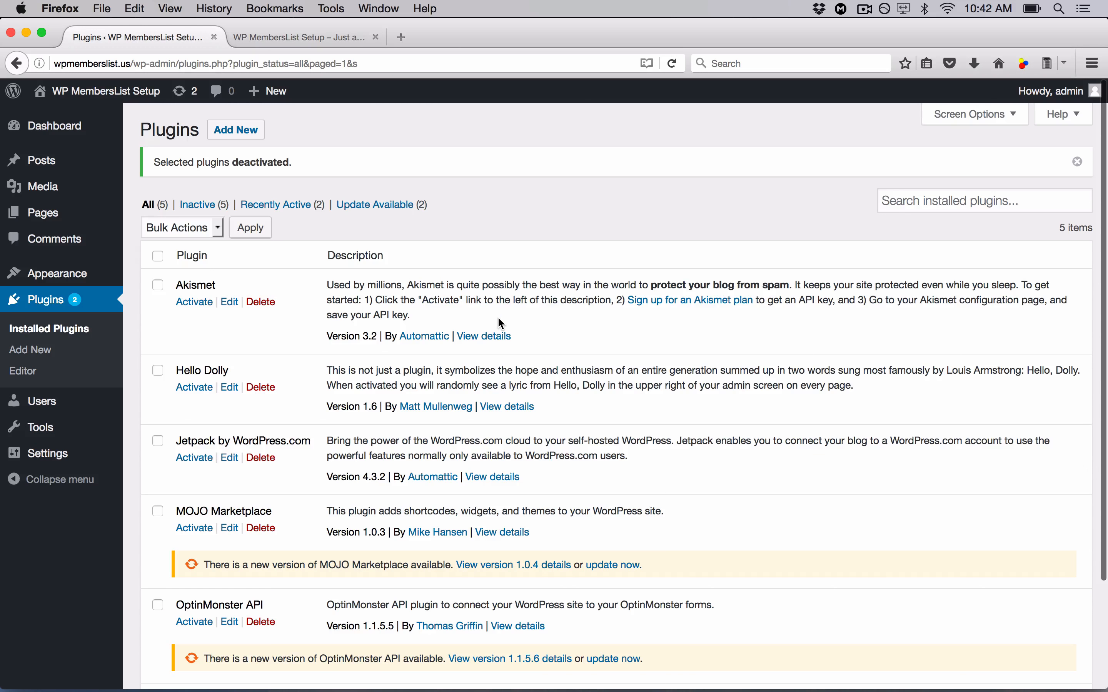
- Bulk-delete all five plugins with their data and reload the Installed Plugins list
{"action": "left_click", "coordinate": [157, 259]}
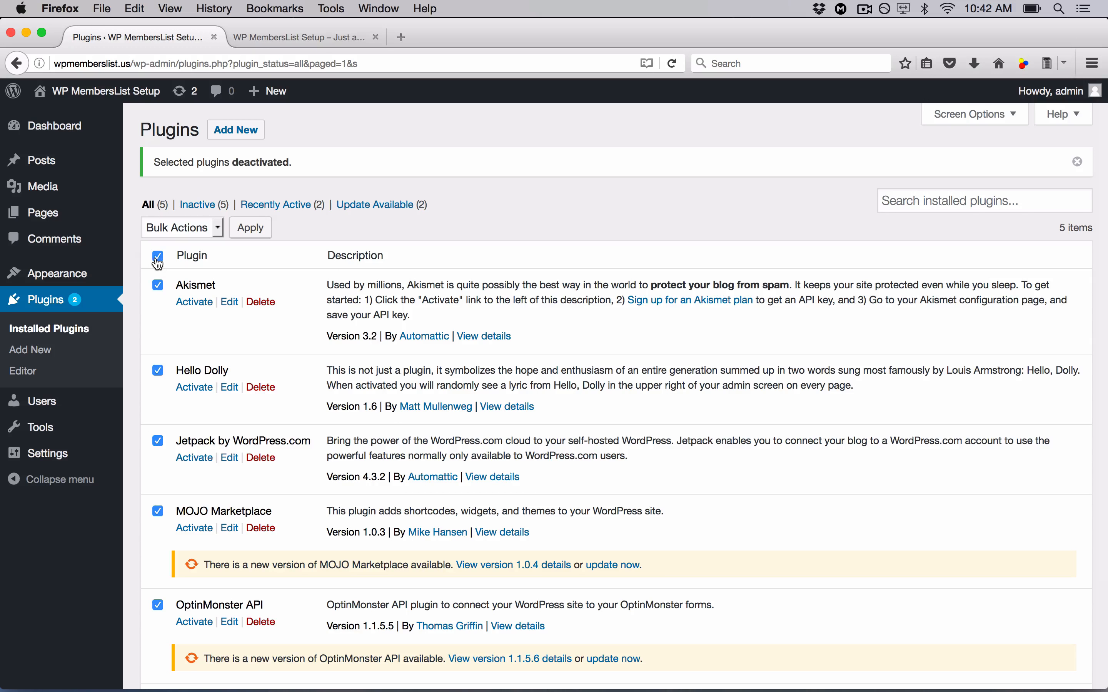
{"action": "scroll", "coordinate": [316, 384], "scroll_direction": "down", "scroll_amount": 5}
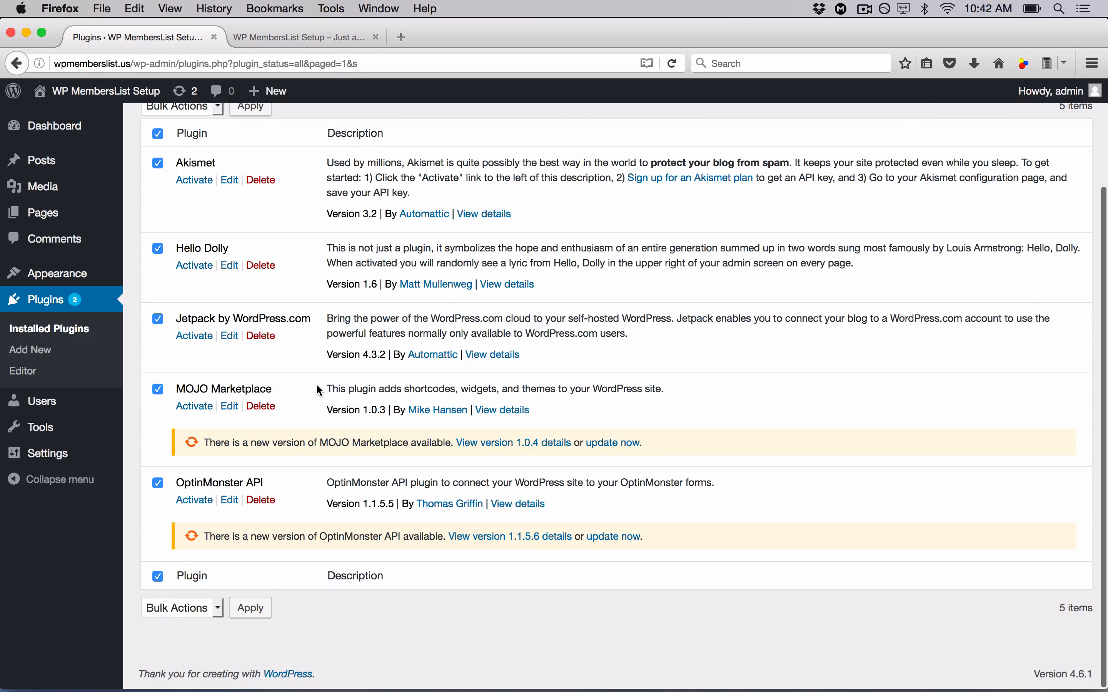
{"action": "scroll", "coordinate": [319, 390], "scroll_direction": "up", "scroll_amount": 5}
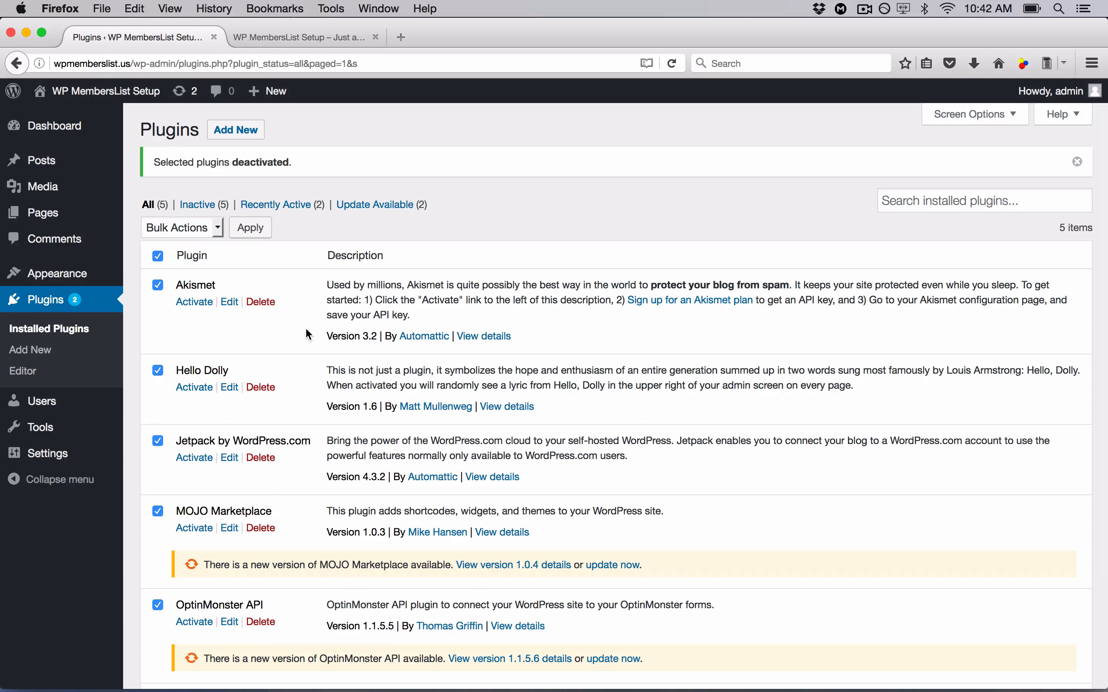
{"action": "scroll", "coordinate": [307, 330], "scroll_direction": "down", "scroll_amount": 2}
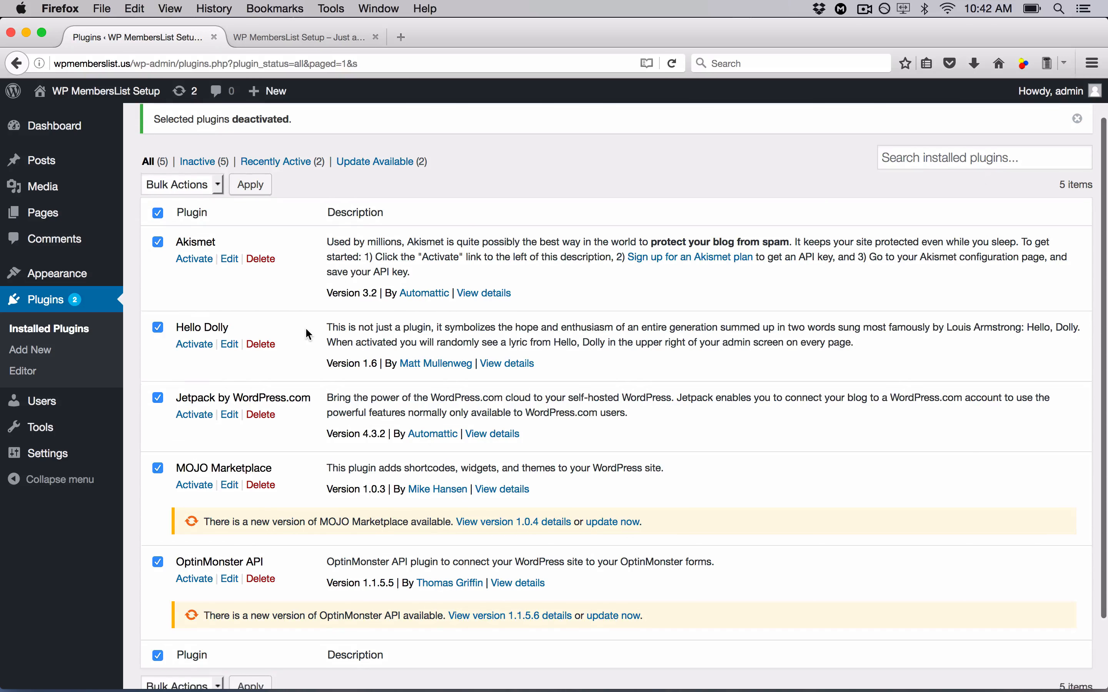
{"action": "scroll", "coordinate": [306, 334], "scroll_direction": "up", "scroll_amount": 2}
{"action": "left_click", "coordinate": [216, 228]}
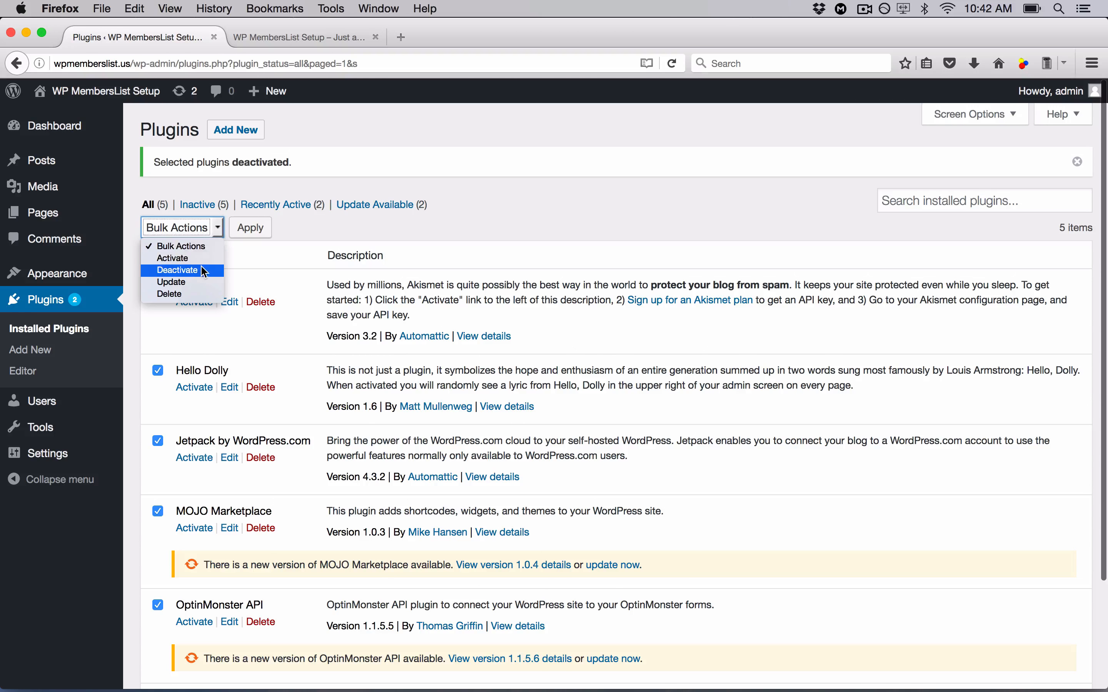
{"action": "left_click", "coordinate": [189, 297]}
{"action": "left_click", "coordinate": [244, 228]}
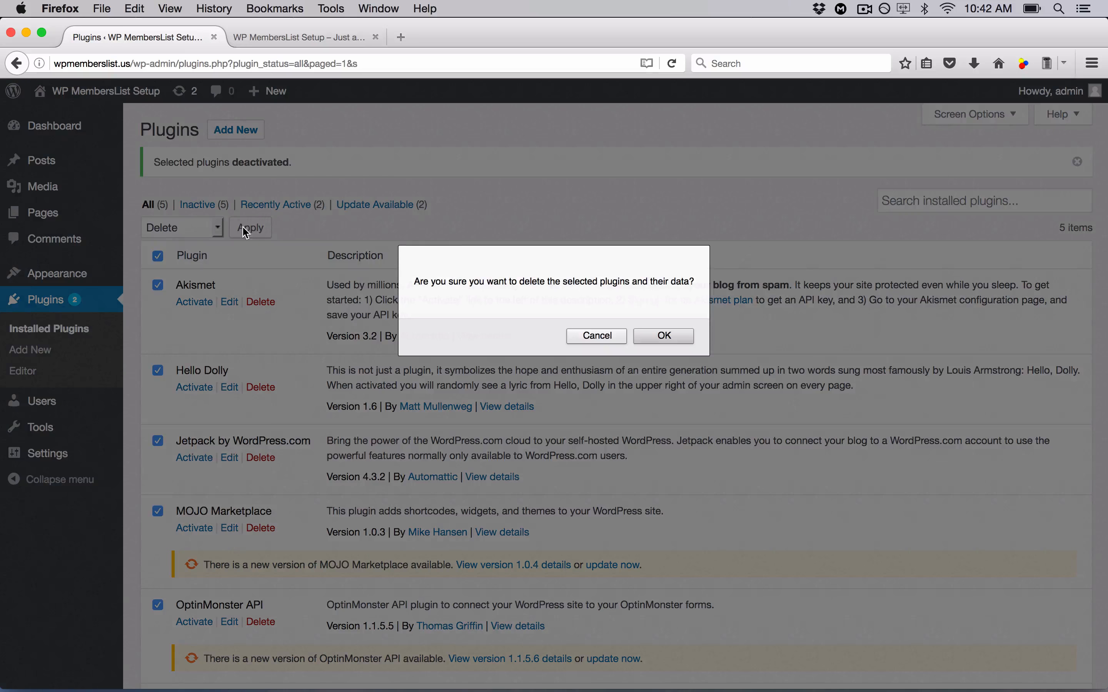
{"action": "left_click", "coordinate": [643, 334]}
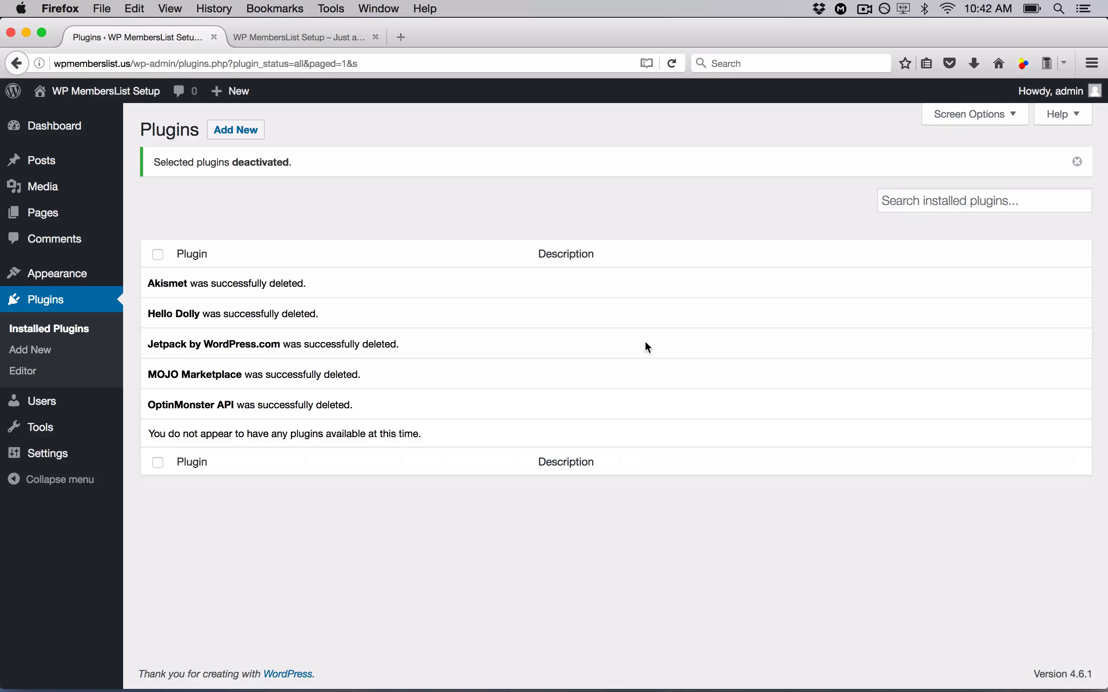
{"action": "left_click", "coordinate": [46, 338]}
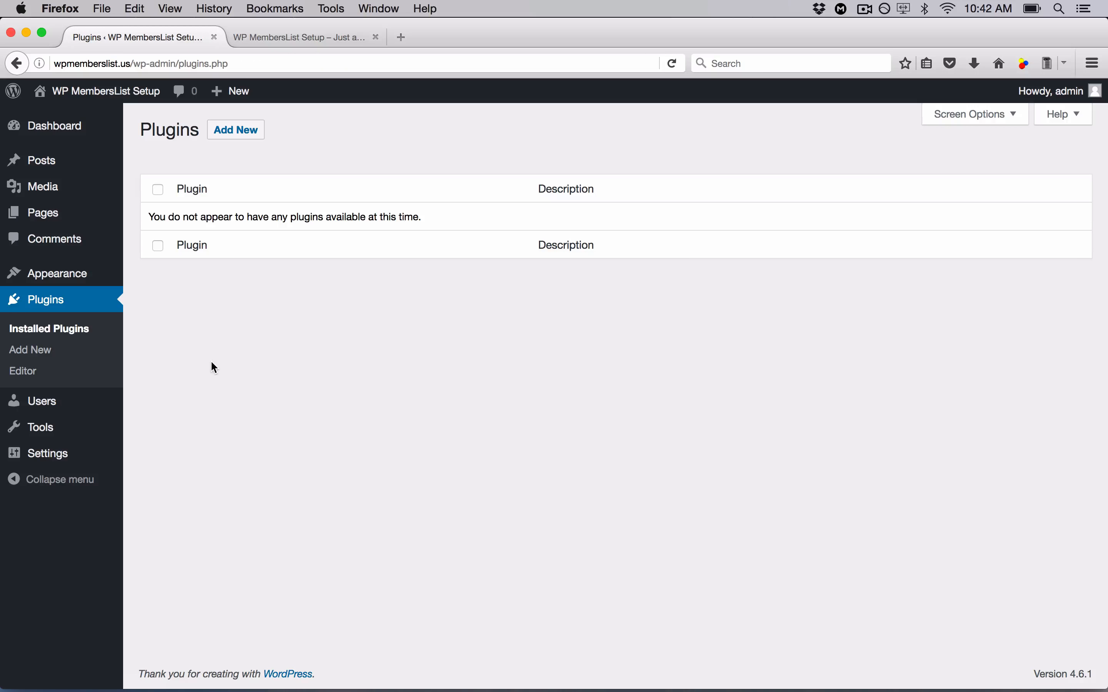
- Choose WP Members List.zip from the desktop in the Upload Plugin area
{"action": "left_click", "coordinate": [248, 135]}
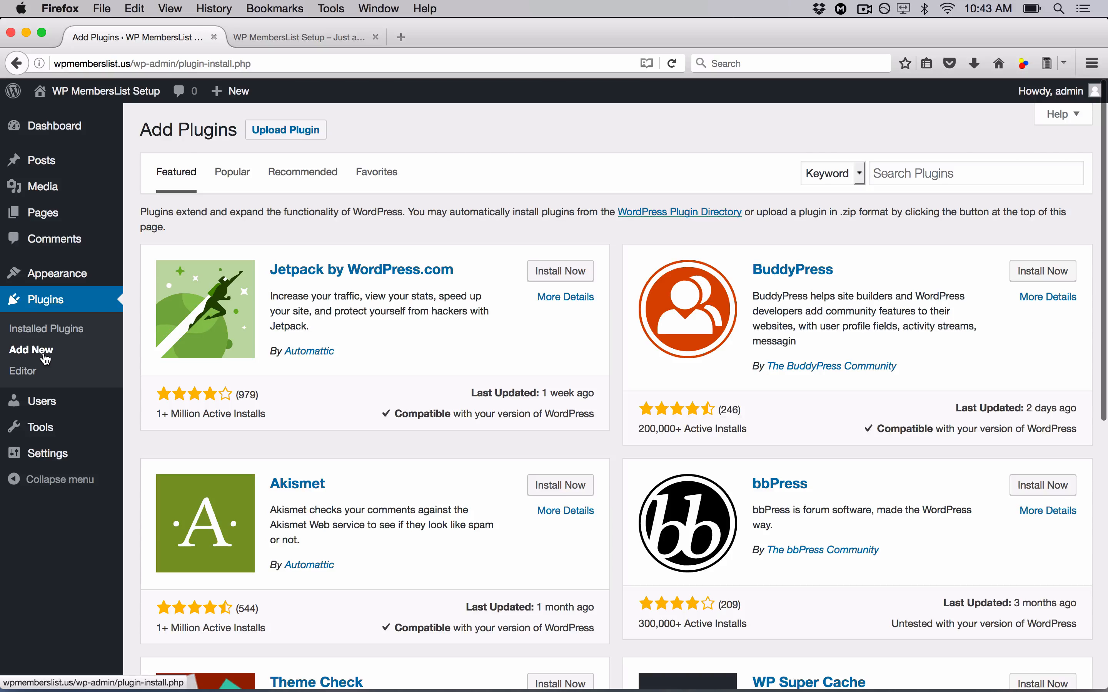
{"action": "left_click", "coordinate": [299, 135]}
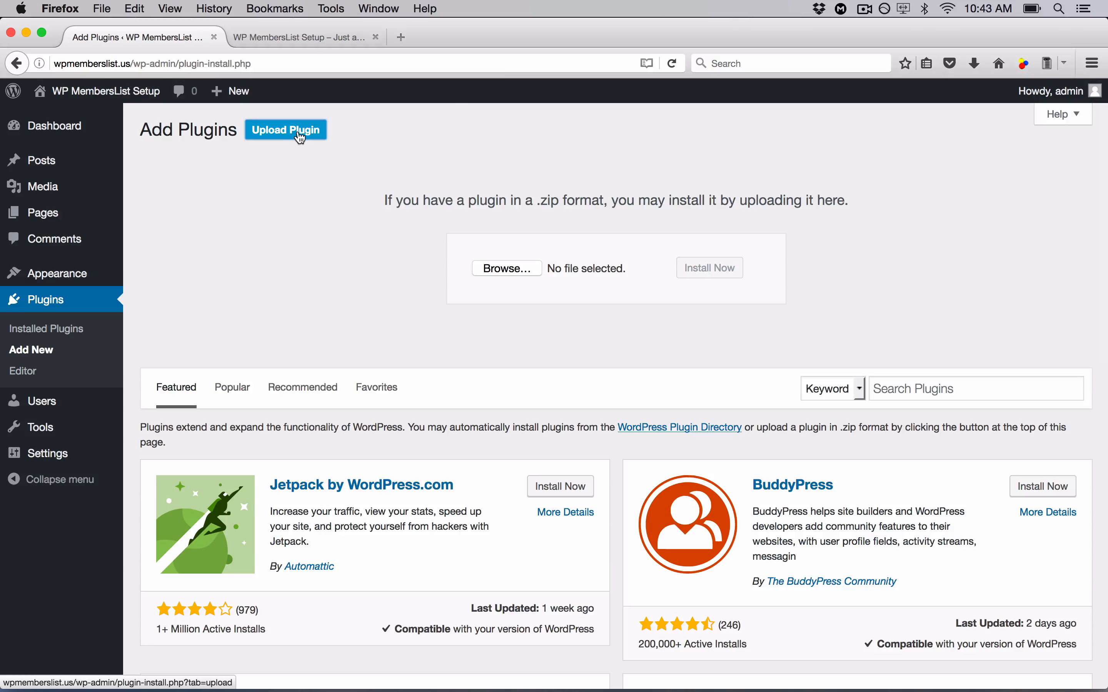
{"action": "left_click_drag", "start_coordinate": [520, 35], "coordinate": [623, 36]}
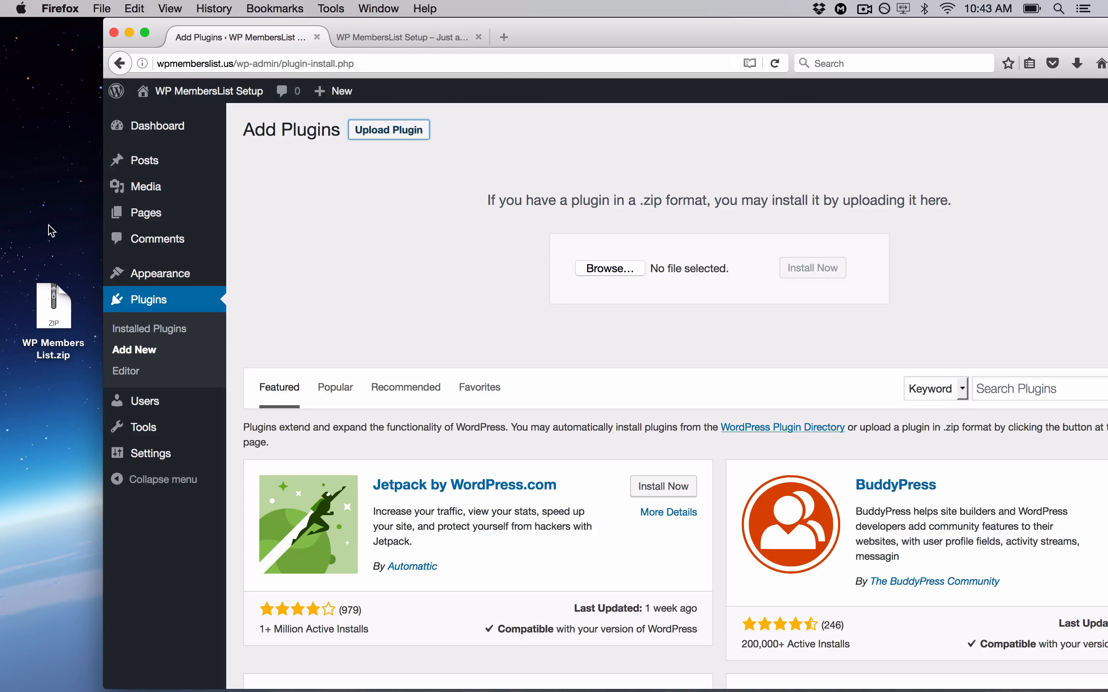
{"action": "left_click", "coordinate": [44, 322]}
{"action": "left_click_drag", "start_coordinate": [41, 315], "coordinate": [598, 270]}
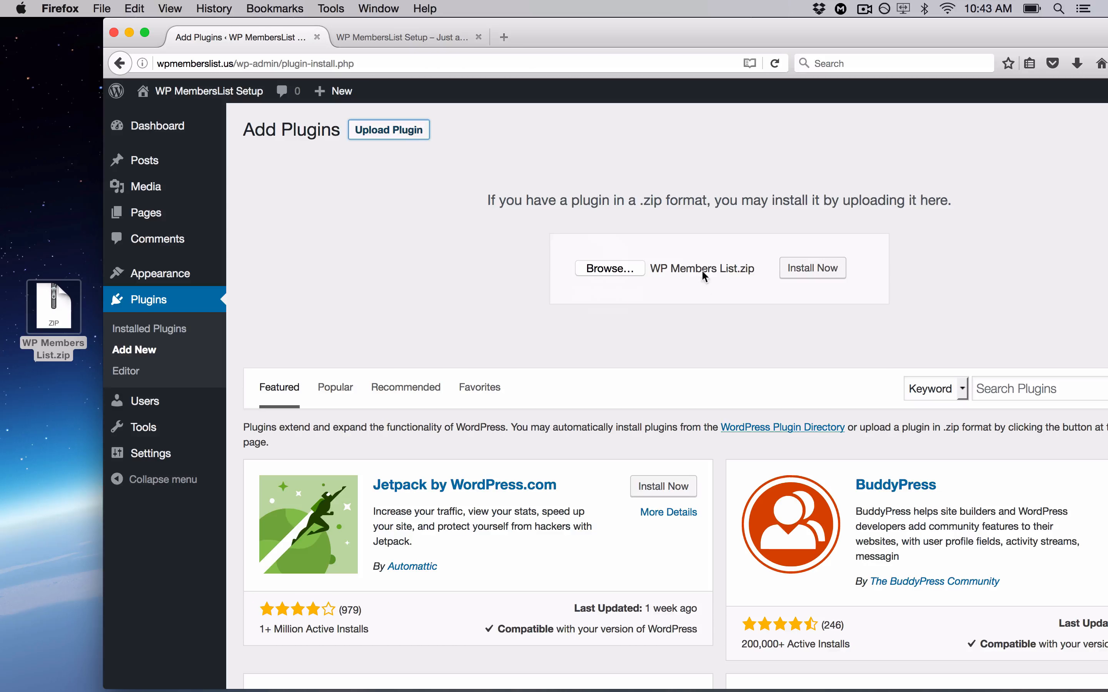
{"action": "left_click_drag", "start_coordinate": [572, 39], "coordinate": [479, 18]}
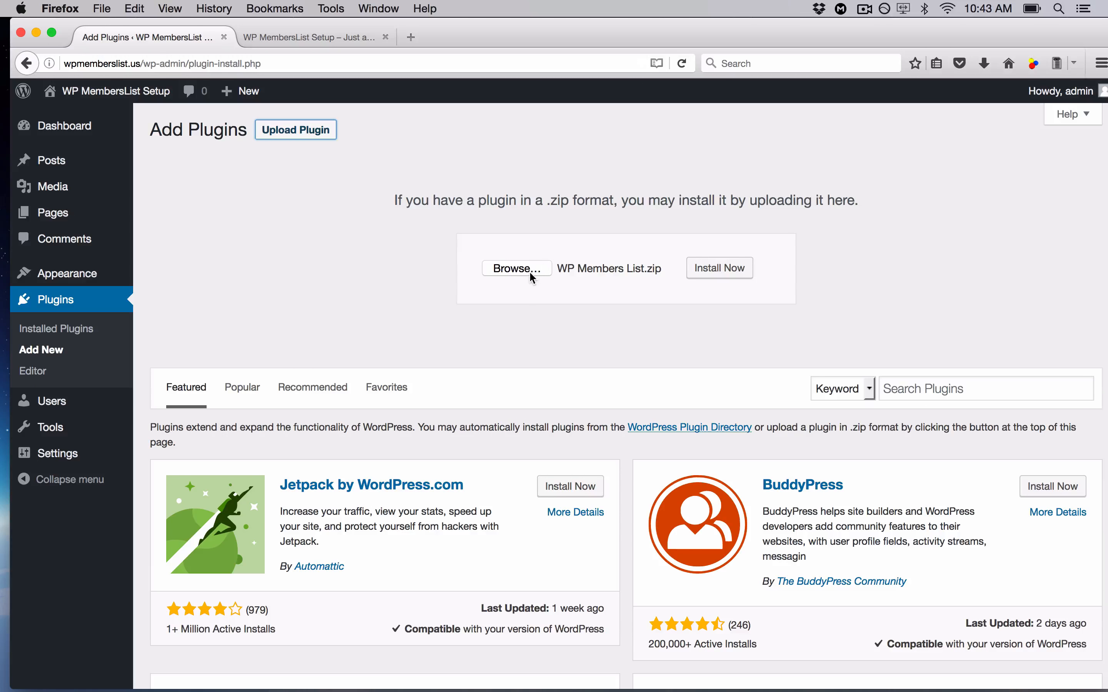
- Install the WP Members List plugin and activate it
{"action": "left_click", "coordinate": [735, 274]}
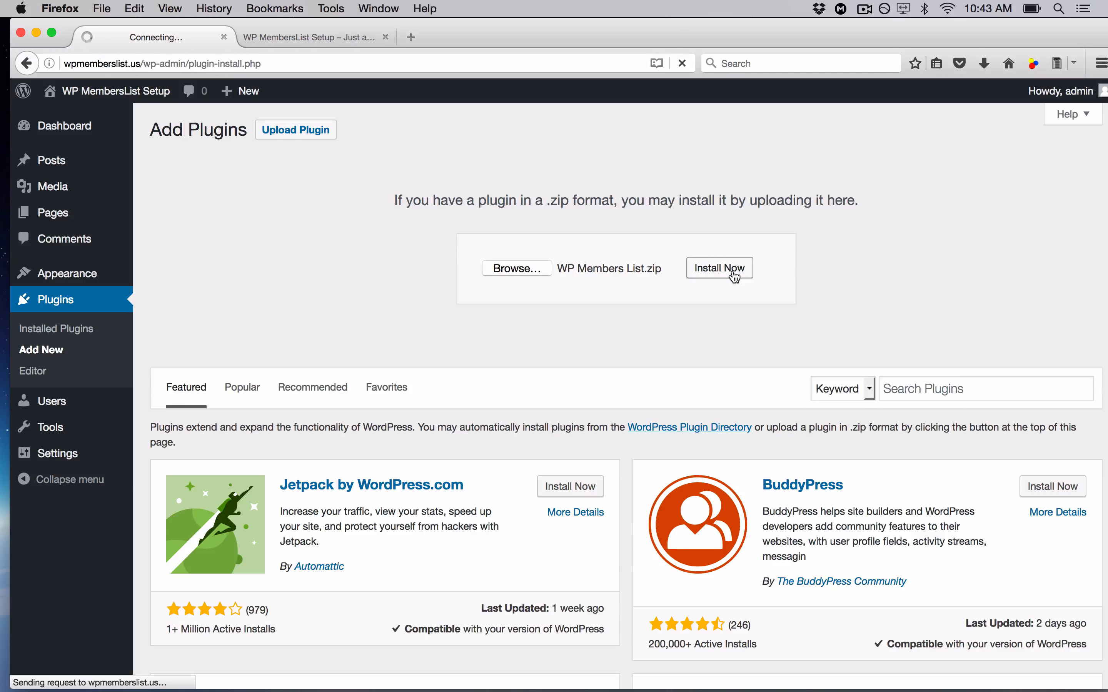
{"action": "left_click_drag", "start_coordinate": [544, 28], "coordinate": [528, 27]}
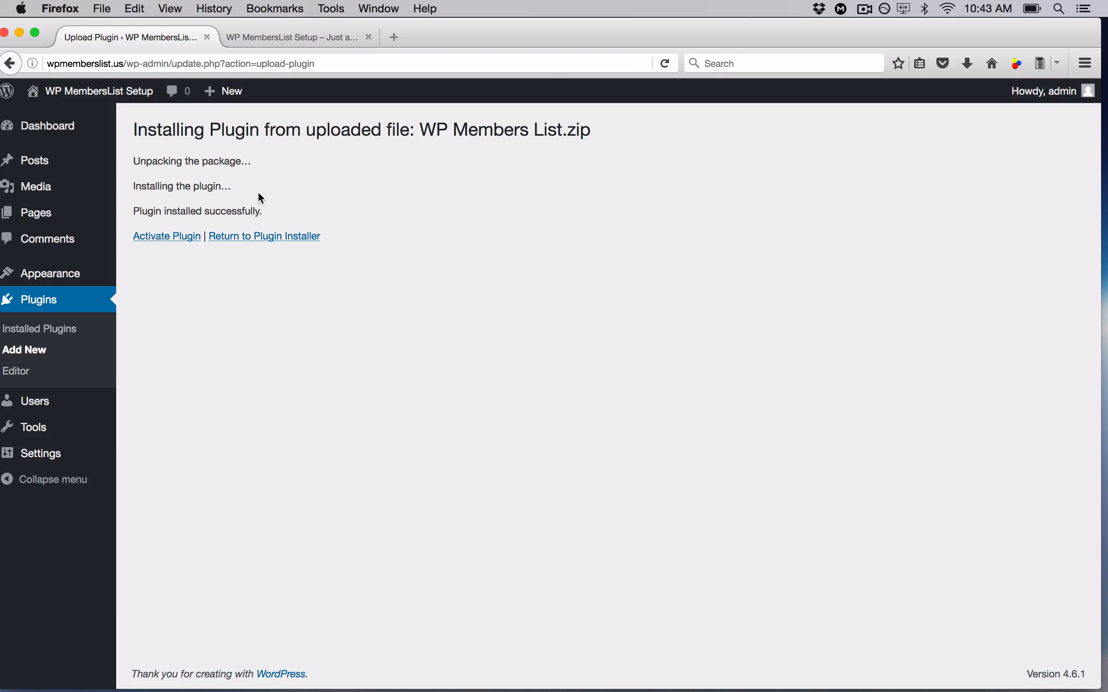
{"action": "left_click", "coordinate": [185, 238]}
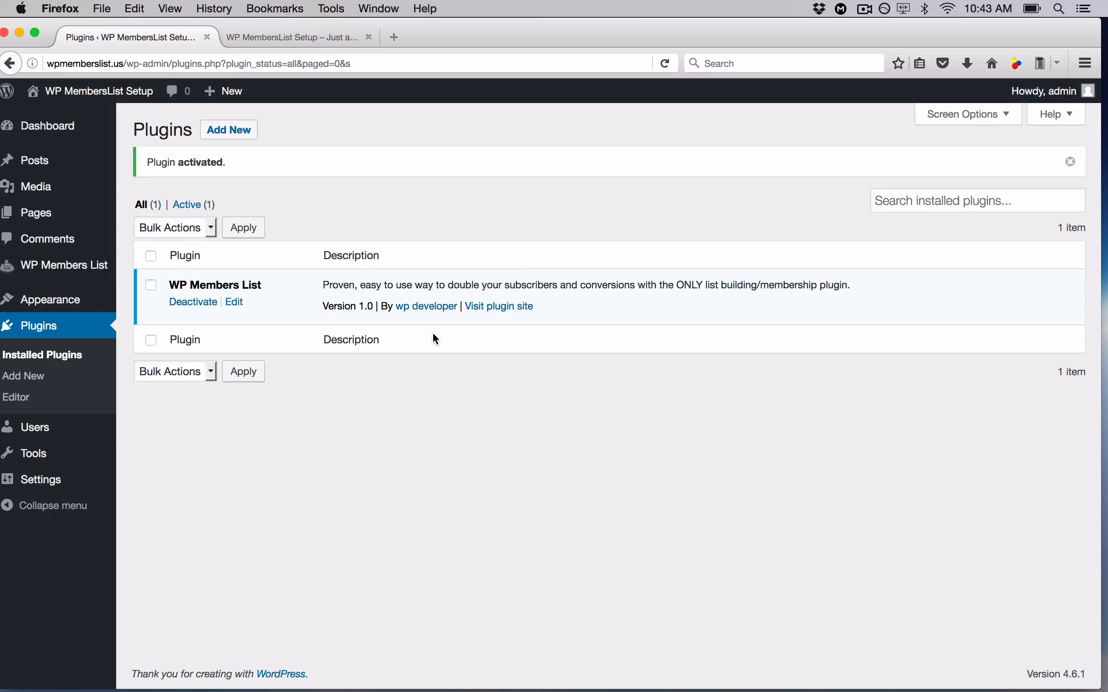
- Open the All WP Members List overview from the sidebar
{"action": "mouse_move", "coordinate": [101, 272]}
{"action": "mouse_move", "coordinate": [46, 268]}
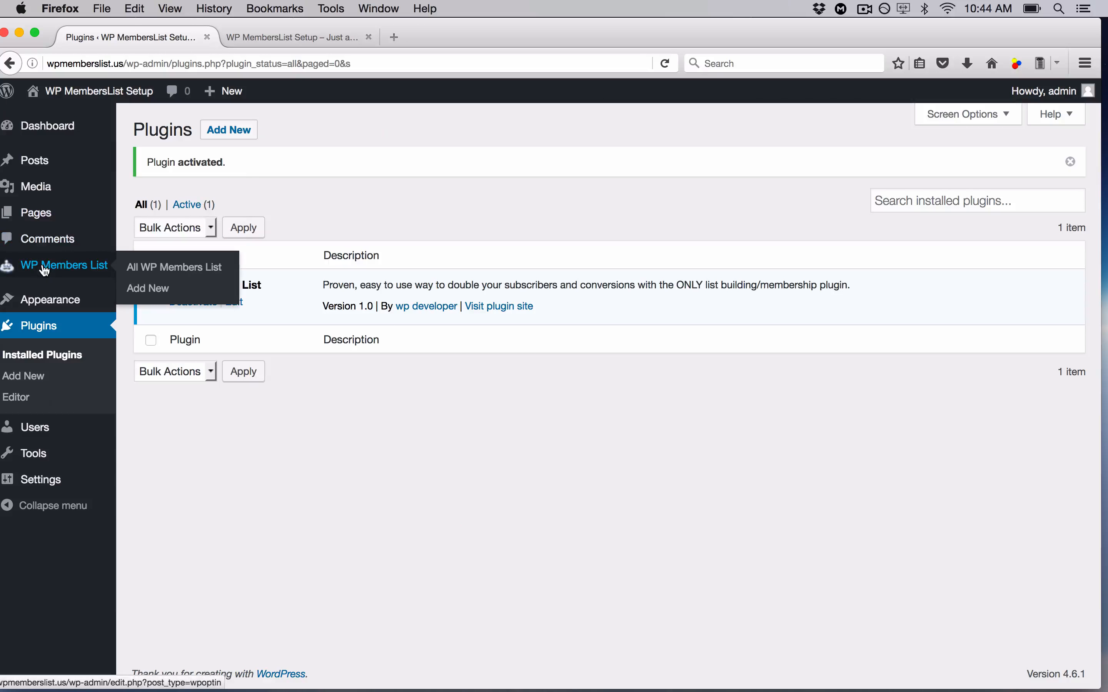
{"action": "left_click", "coordinate": [63, 269]}
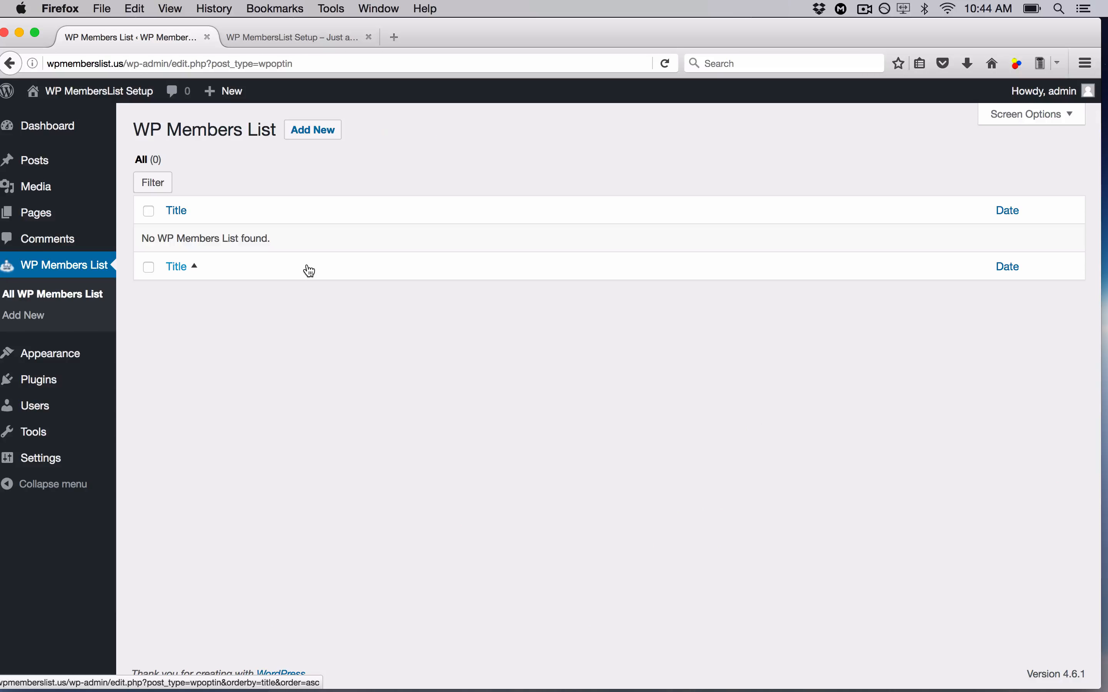
- Add a new members list titled 'Demo', review its settings and collapse Thank you page settings
{"action": "left_click", "coordinate": [327, 142]}
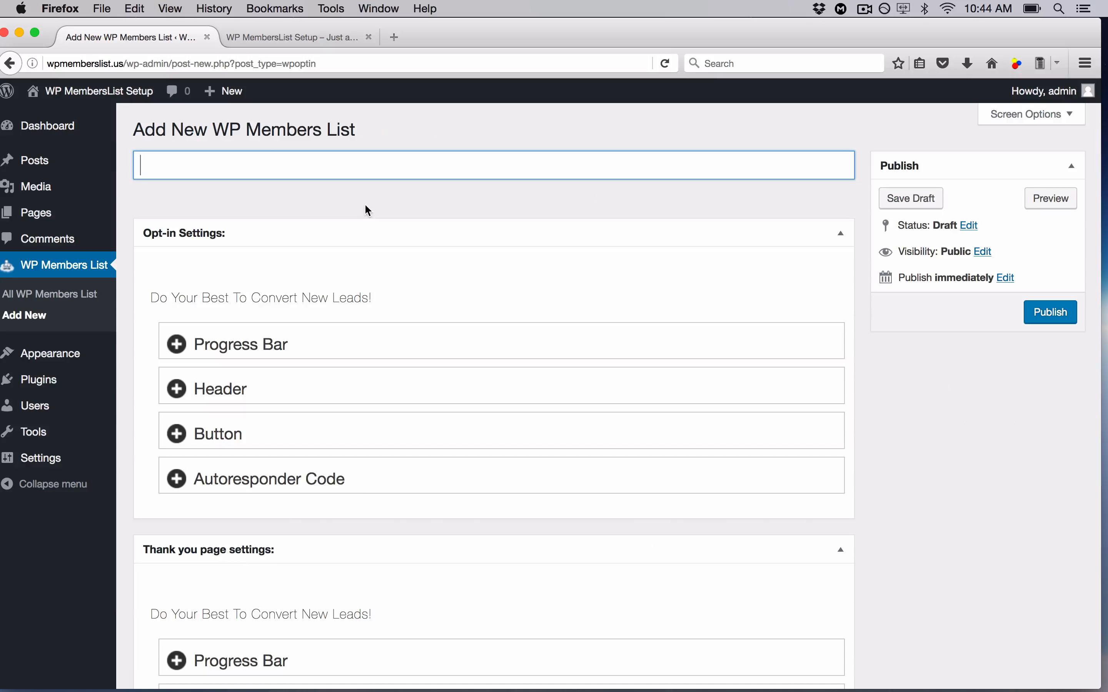
{"action": "type", "text": "Demo"}
{"action": "scroll", "coordinate": [695, 281], "scroll_direction": "down", "scroll_amount": 3}
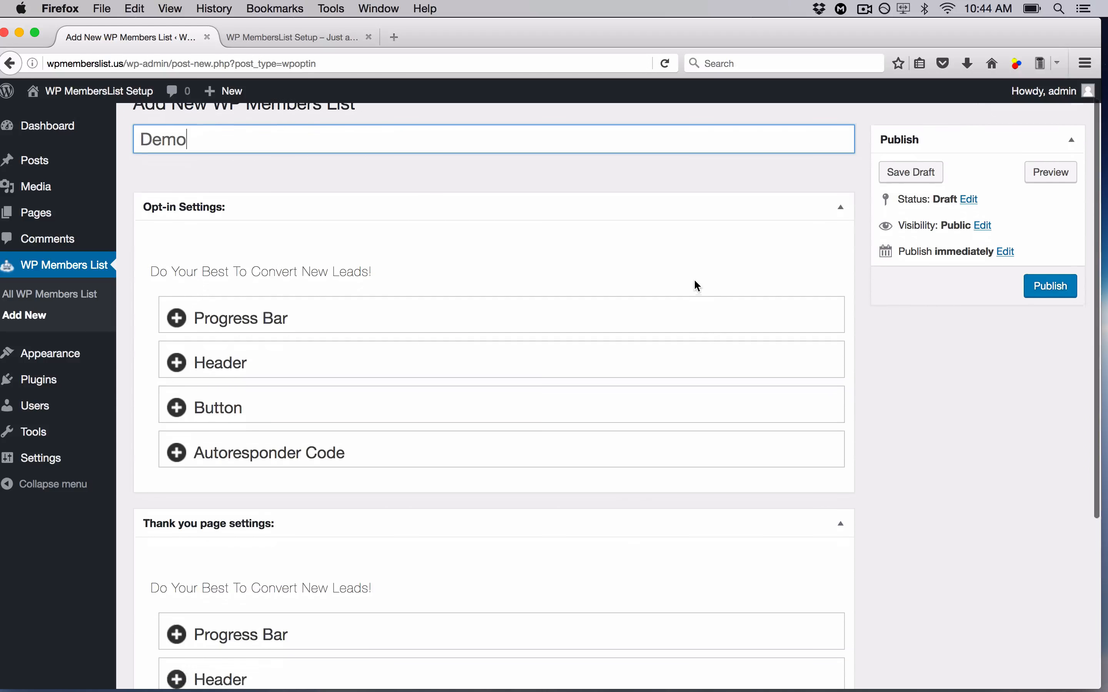
{"action": "scroll", "coordinate": [694, 281], "scroll_direction": "up", "scroll_amount": 1}
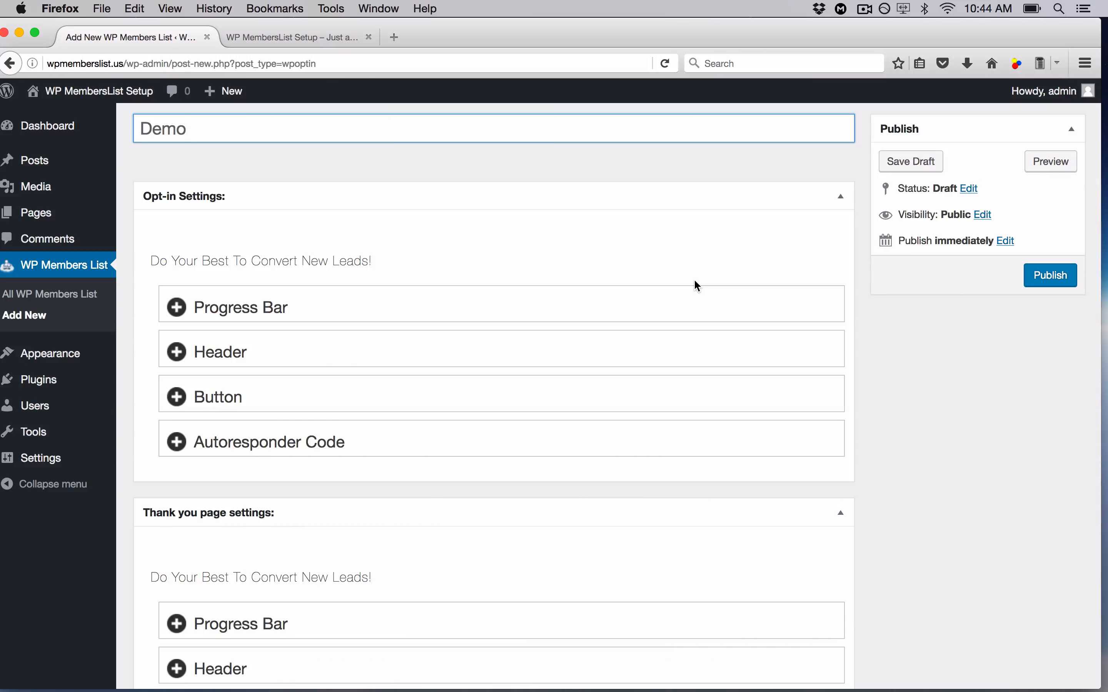
{"action": "scroll", "coordinate": [413, 411], "scroll_direction": "down", "scroll_amount": 5}
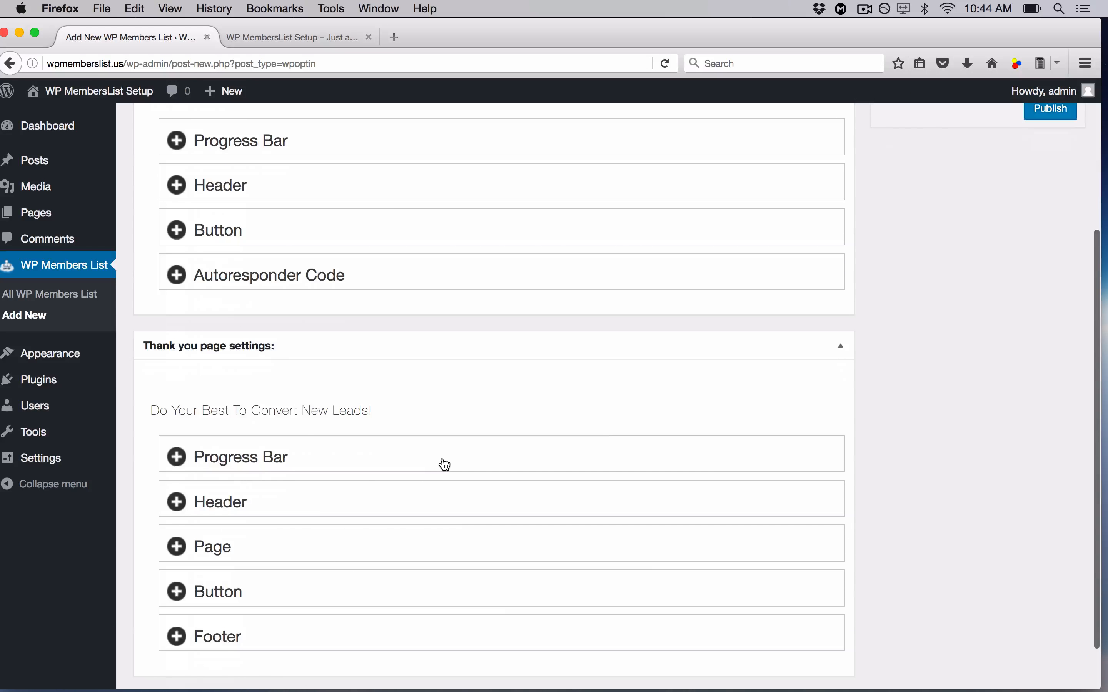
{"action": "scroll", "coordinate": [443, 463], "scroll_direction": "up", "scroll_amount": 5}
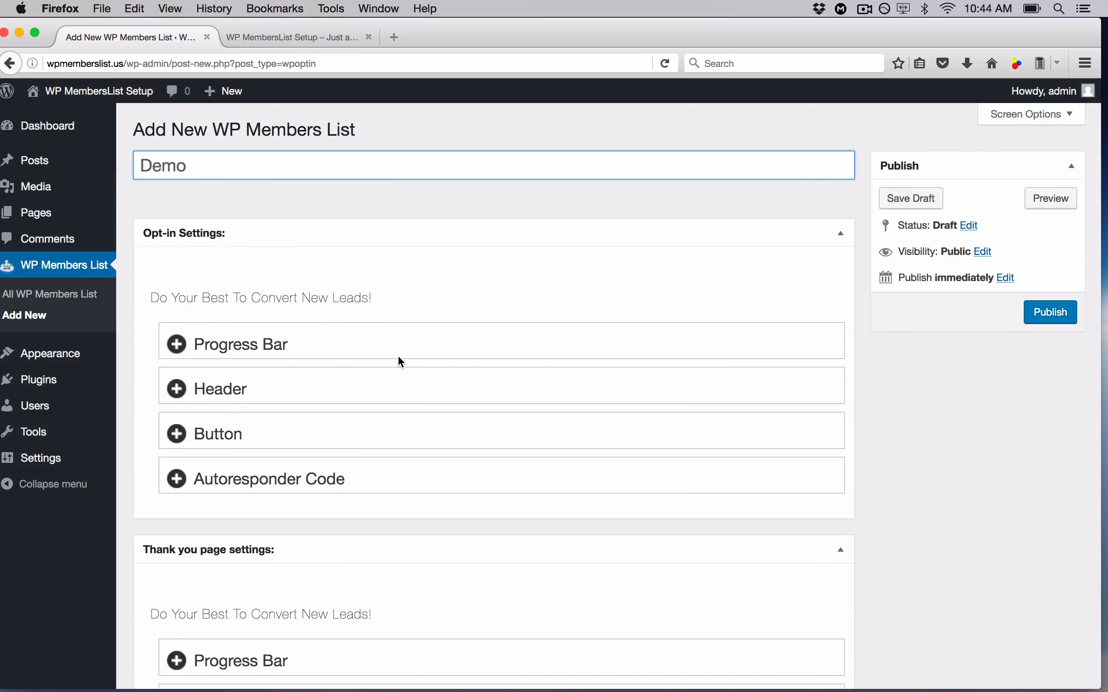
{"action": "scroll", "coordinate": [399, 357], "scroll_direction": "down", "scroll_amount": 5}
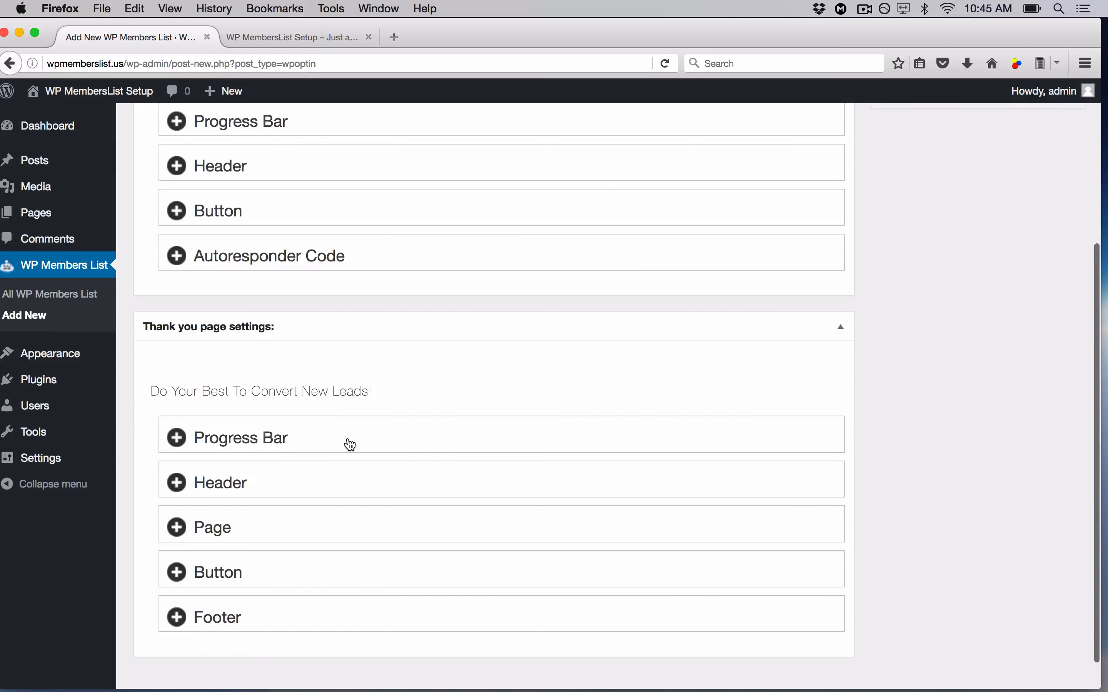
{"action": "scroll", "coordinate": [350, 444], "scroll_direction": "up", "scroll_amount": 5}
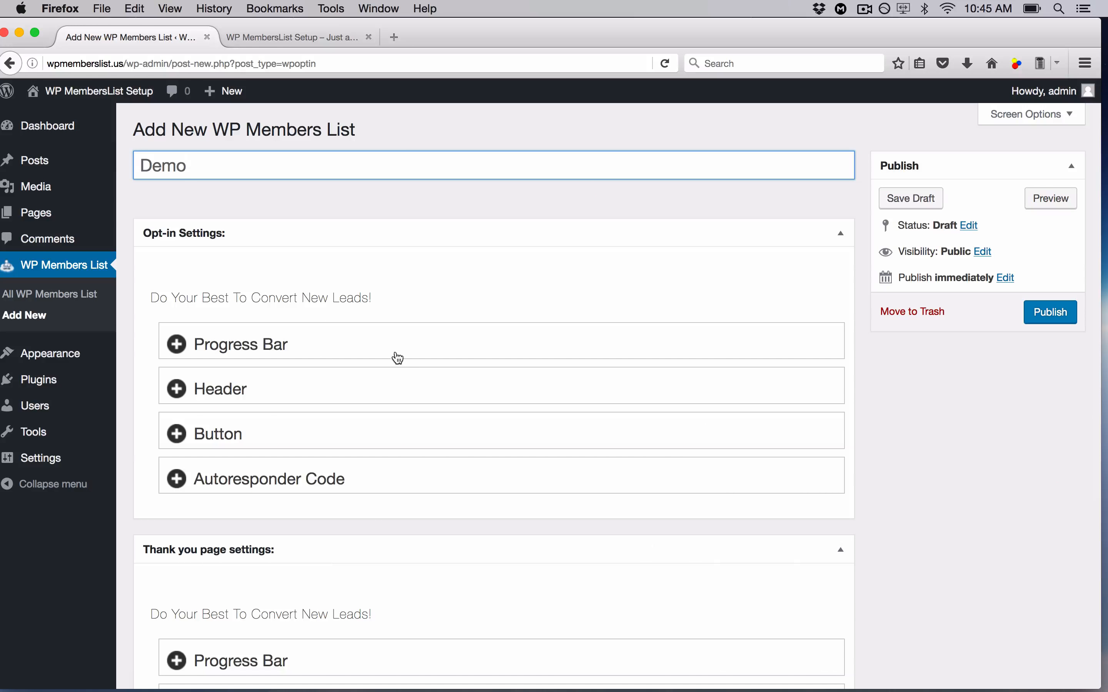
{"action": "scroll", "coordinate": [392, 358], "scroll_direction": "down", "scroll_amount": 3}
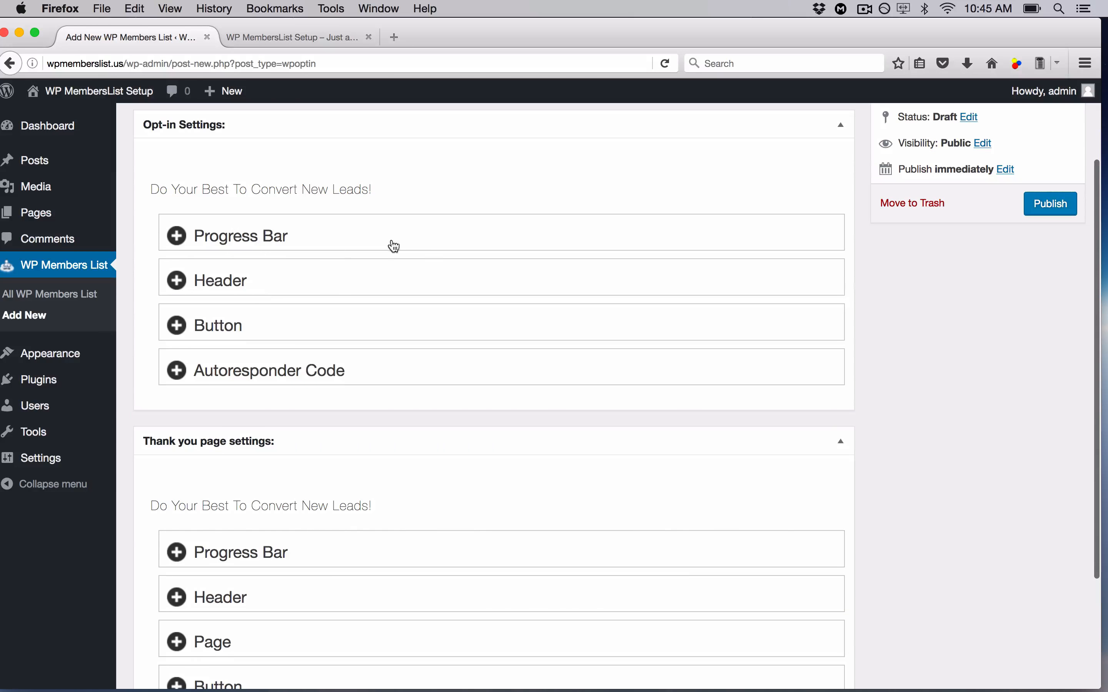
{"action": "scroll", "coordinate": [361, 350], "scroll_direction": "down", "scroll_amount": 4}
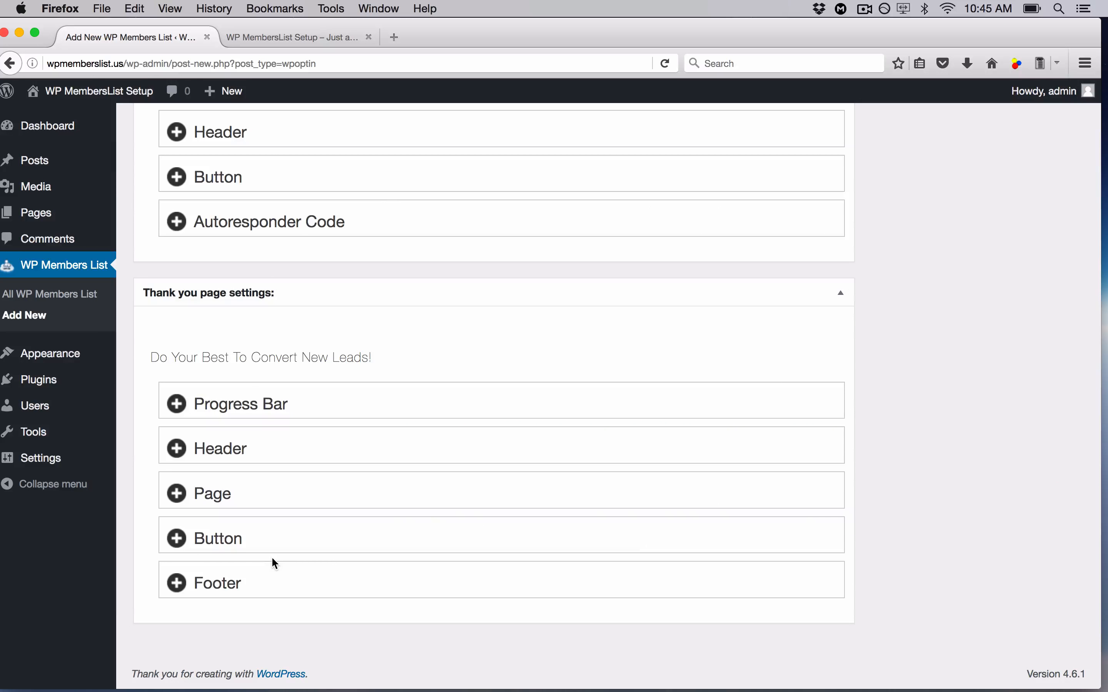
{"action": "scroll", "coordinate": [272, 559], "scroll_direction": "up", "scroll_amount": 5}
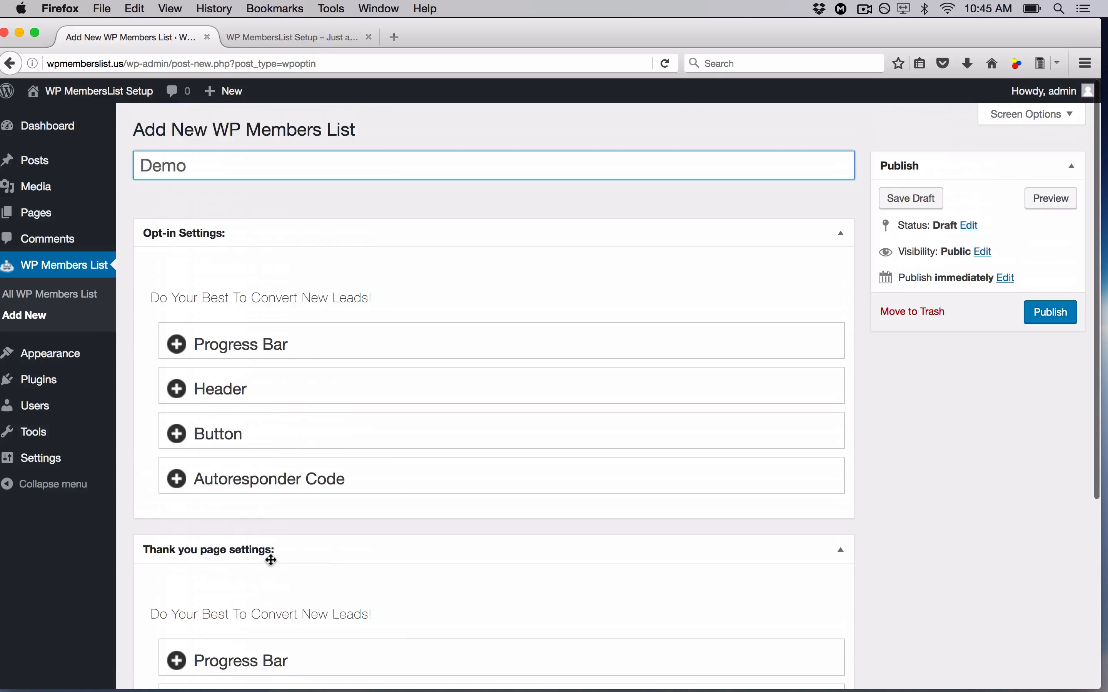
{"action": "left_click", "coordinate": [847, 557]}
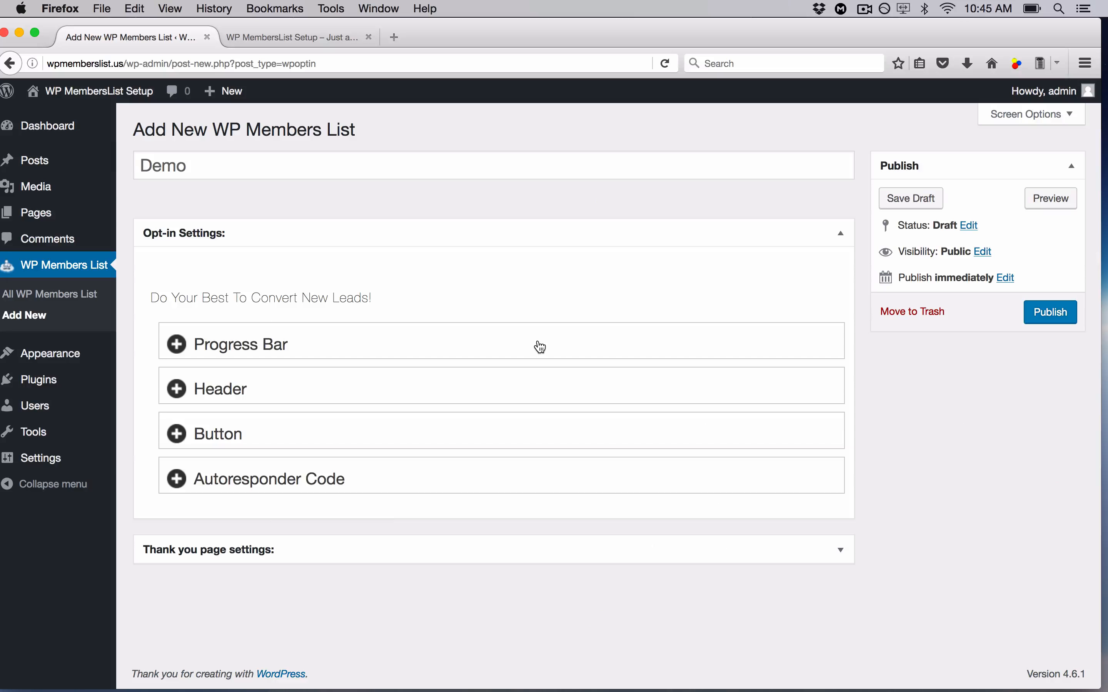
- Open the wpmemberslist.net Demo > Review Page opt-in example in a new tab for reference
{"action": "left_click", "coordinate": [396, 36]}
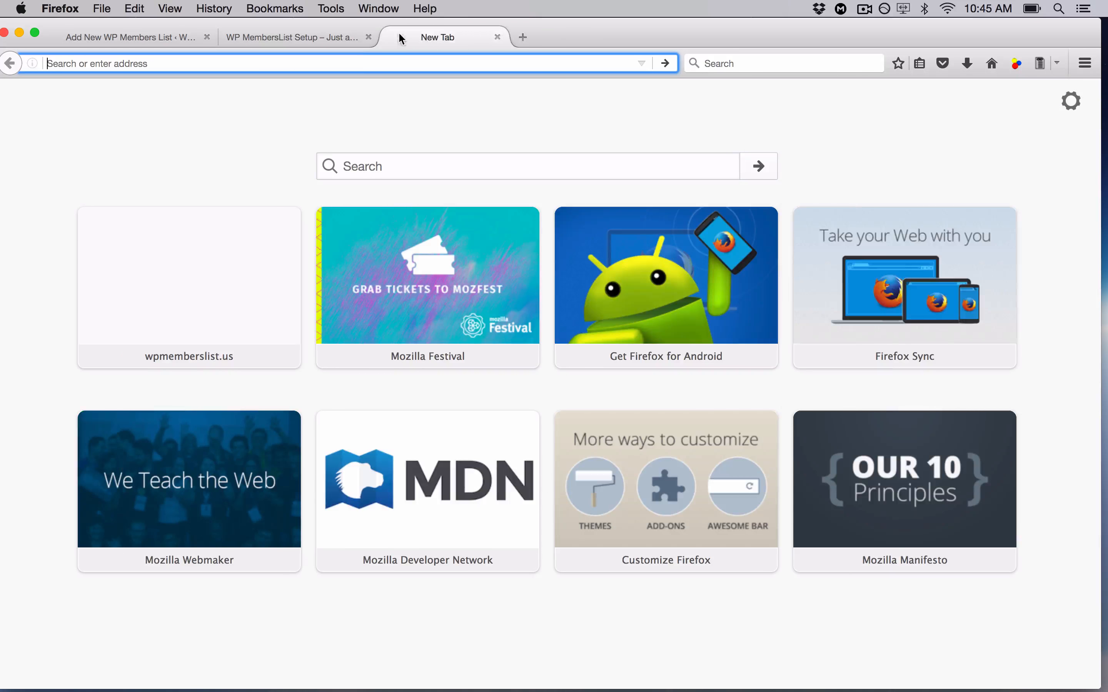
{"action": "type", "text": "wpm"}
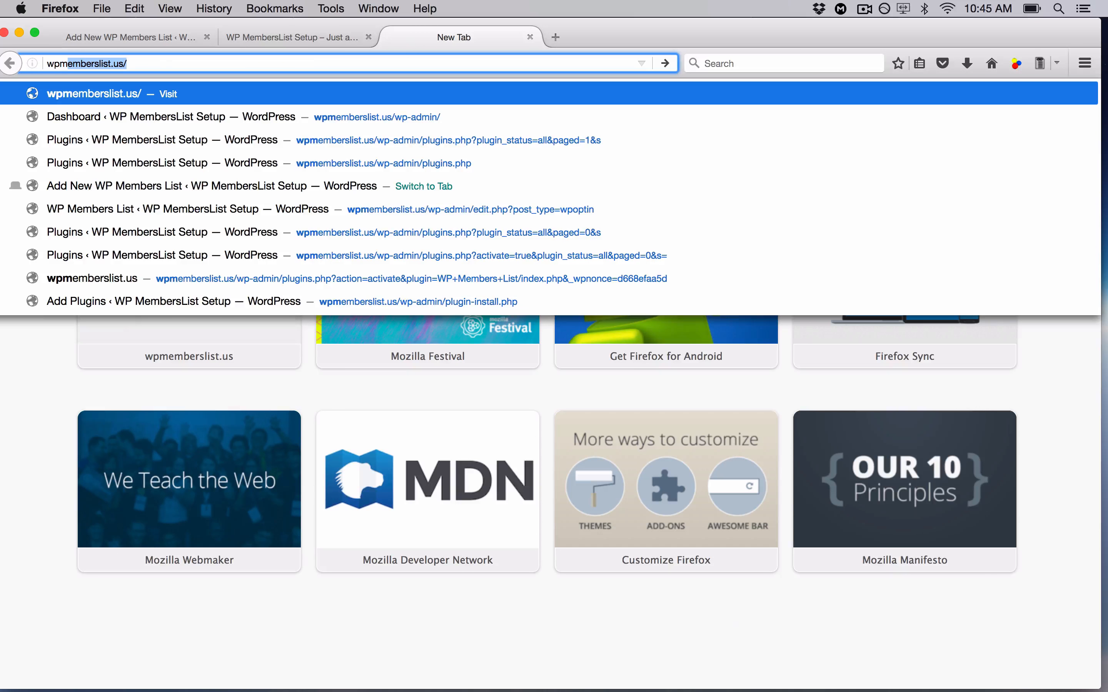
{"action": "type", "text": "emberslist"}
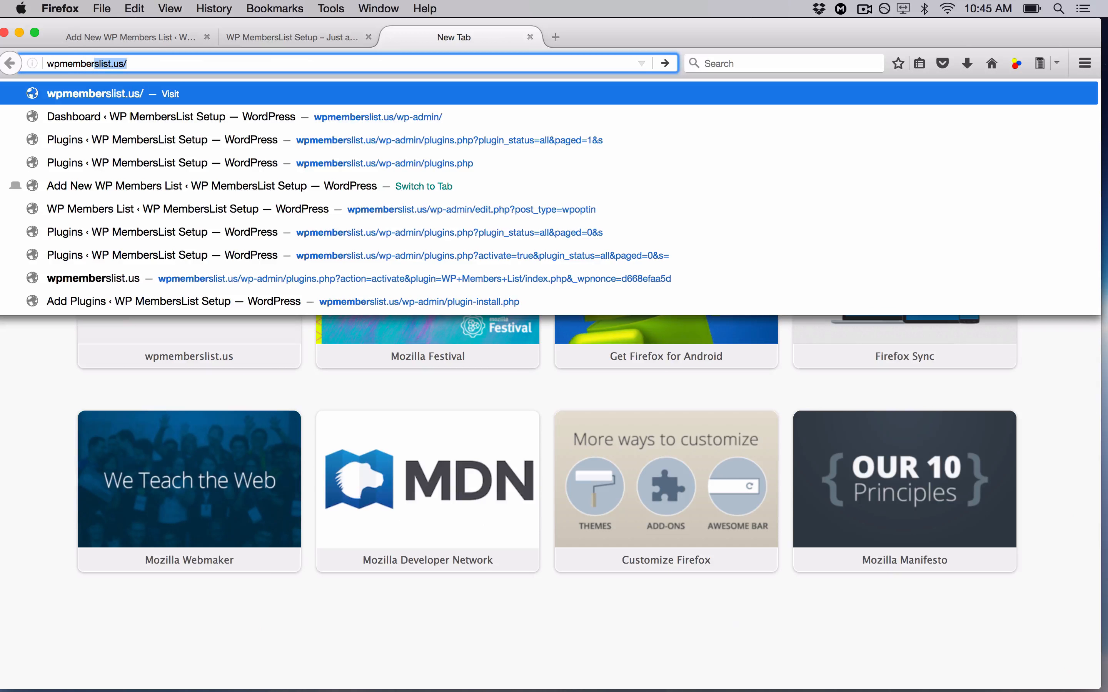
{"action": "type", "text": ".net"}
{"action": "key", "text": "Return"}
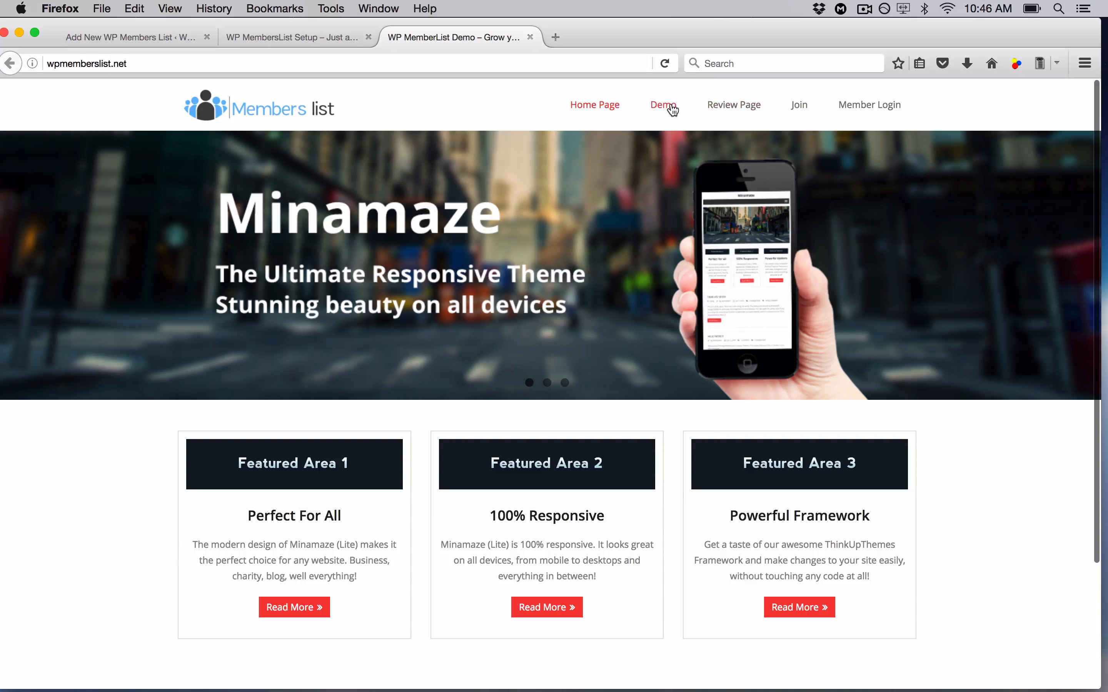
{"action": "left_click", "coordinate": [673, 110]}
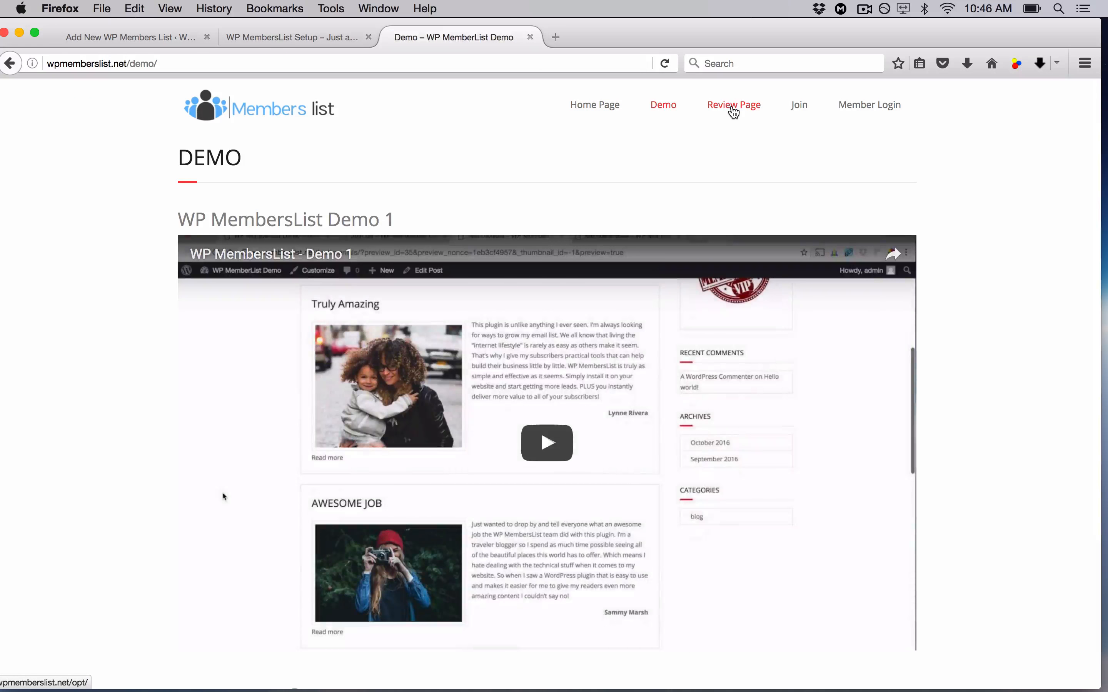
{"action": "left_click", "coordinate": [733, 111]}
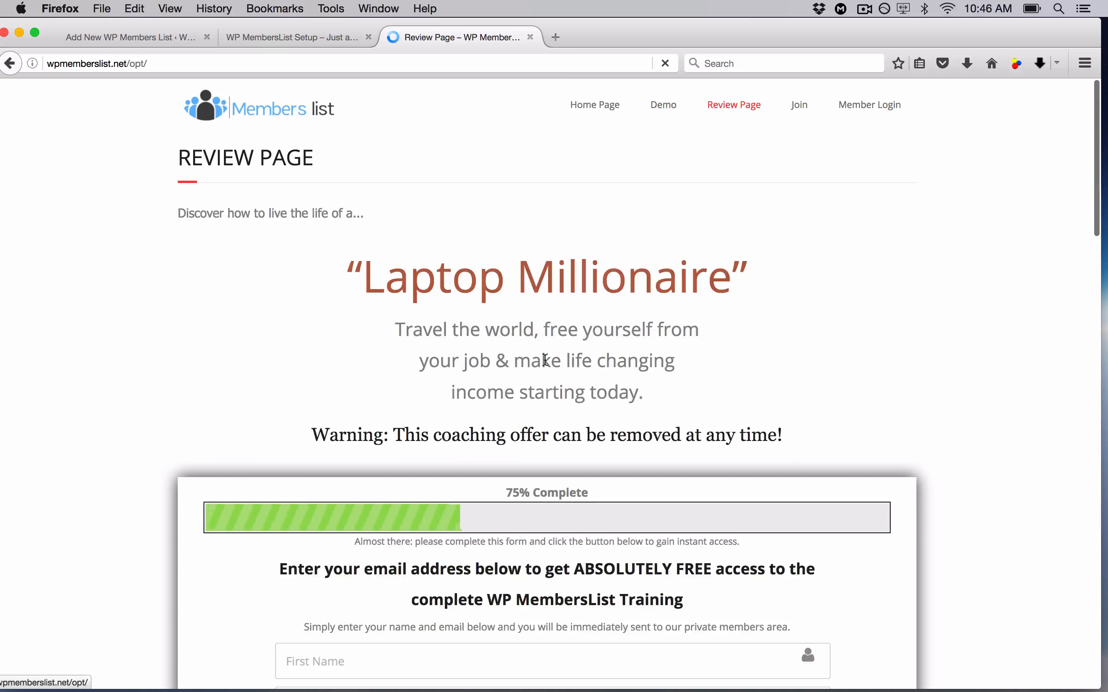
{"action": "scroll", "coordinate": [545, 366], "scroll_direction": "down", "scroll_amount": 5}
{"action": "scroll", "coordinate": [545, 359], "scroll_direction": "down", "scroll_amount": 2}
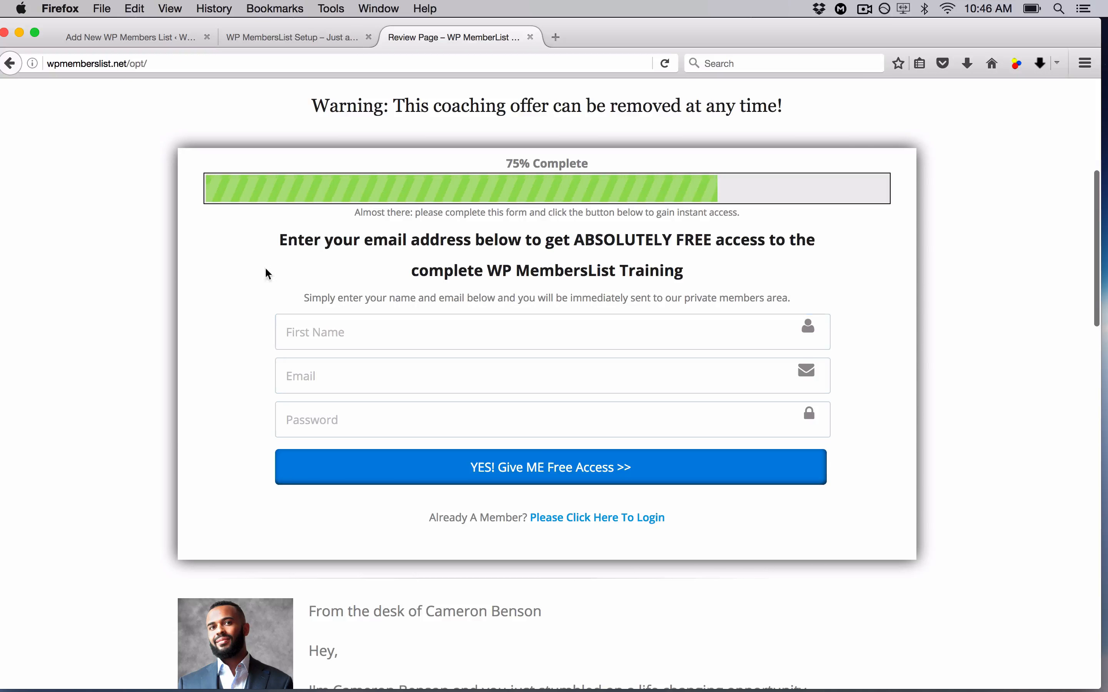
{"action": "left_click", "coordinate": [173, 36]}
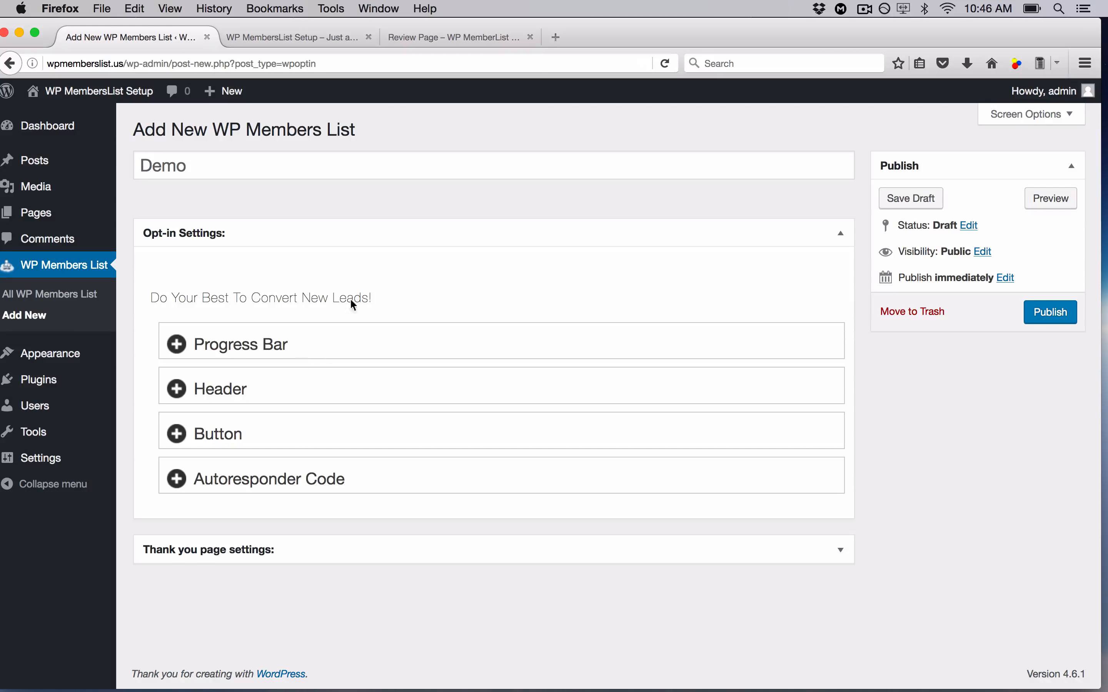
- Expand the Demo list's Progress Bar settings and make sure the progress bar is enabled
{"action": "left_click", "coordinate": [445, 40]}
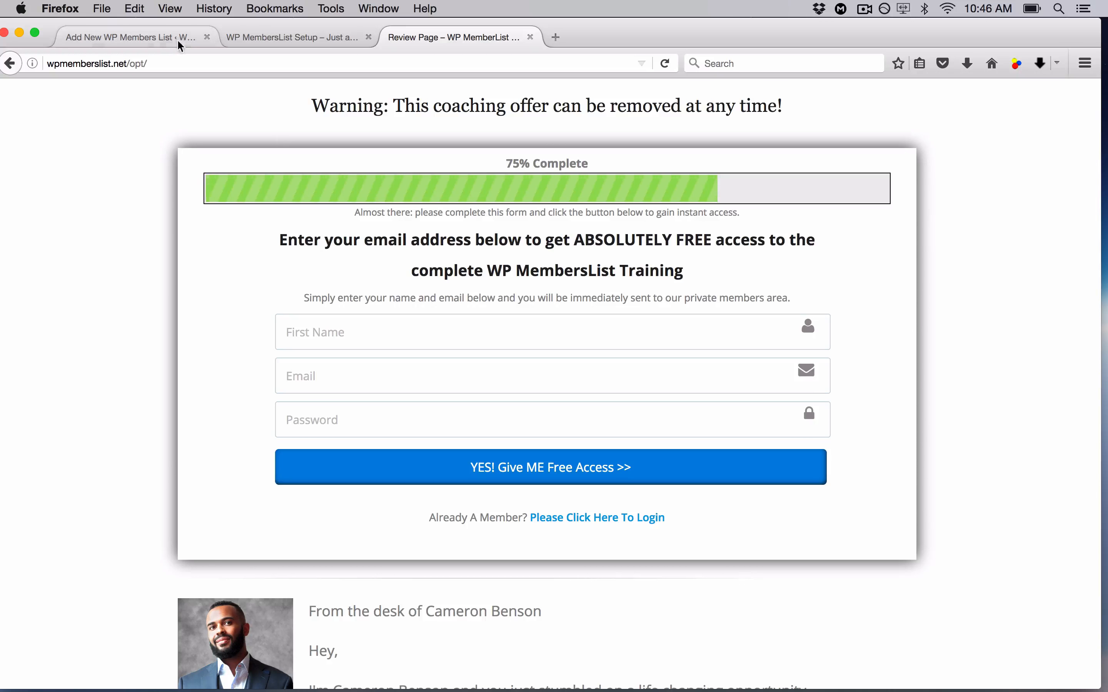
{"action": "left_click", "coordinate": [161, 37]}
{"action": "left_click", "coordinate": [318, 347]}
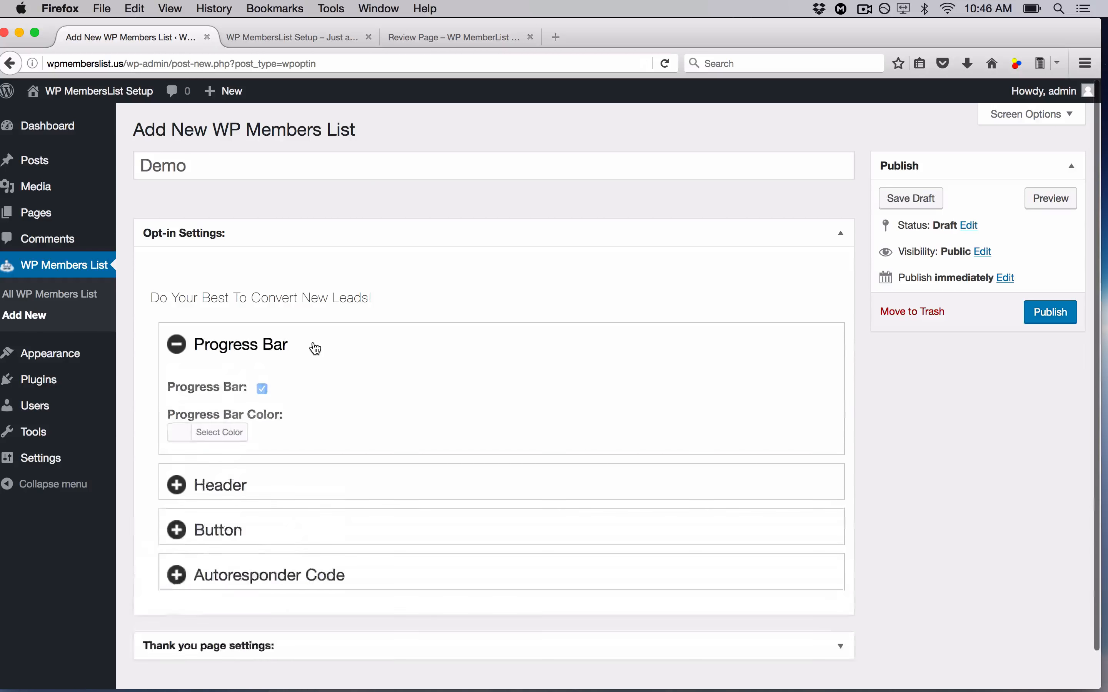
{"action": "left_click", "coordinate": [263, 406]}
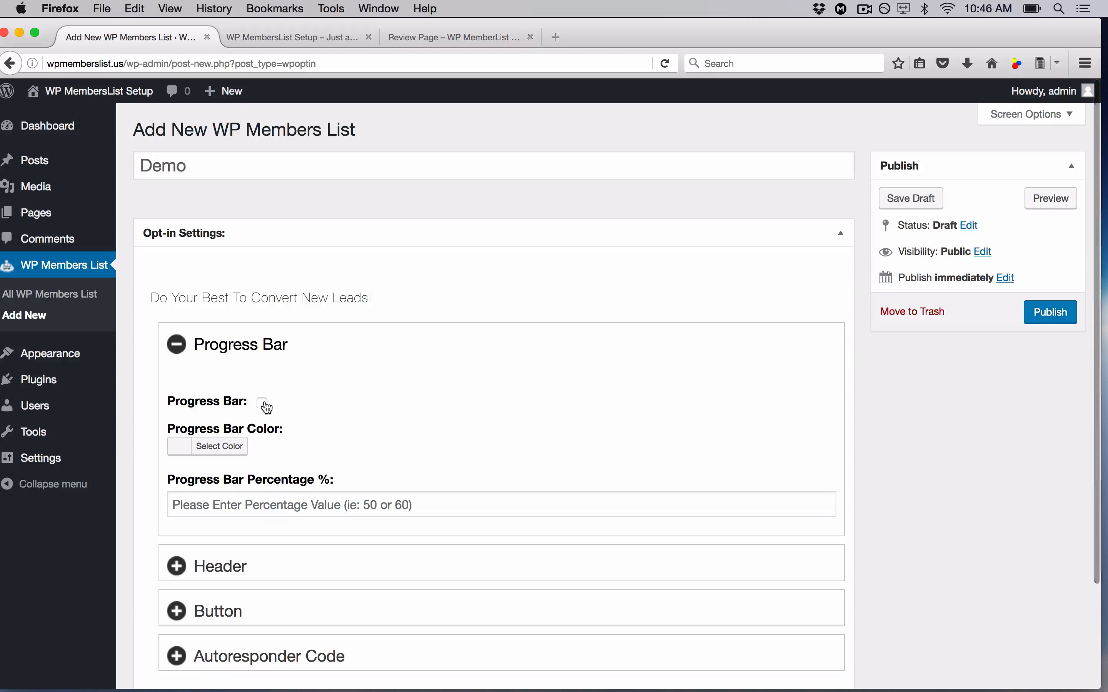
{"action": "left_click", "coordinate": [266, 406]}
{"action": "left_click", "coordinate": [265, 405]}
{"action": "left_click", "coordinate": [265, 405]}
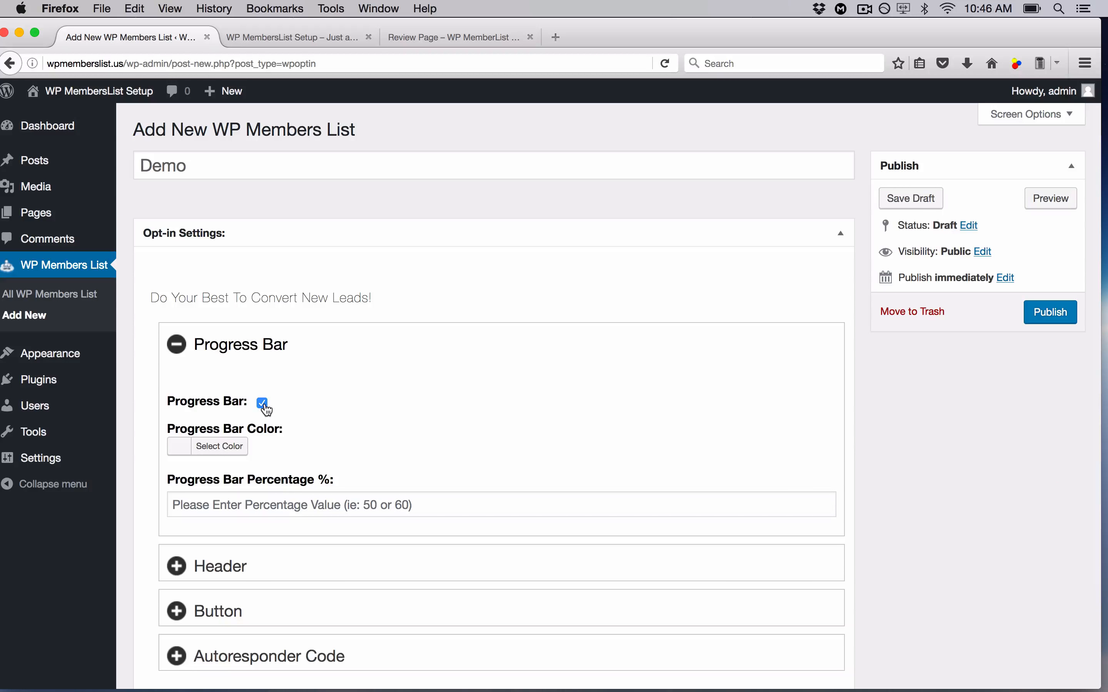
{"action": "scroll", "coordinate": [267, 410], "scroll_direction": "down", "scroll_amount": 2}
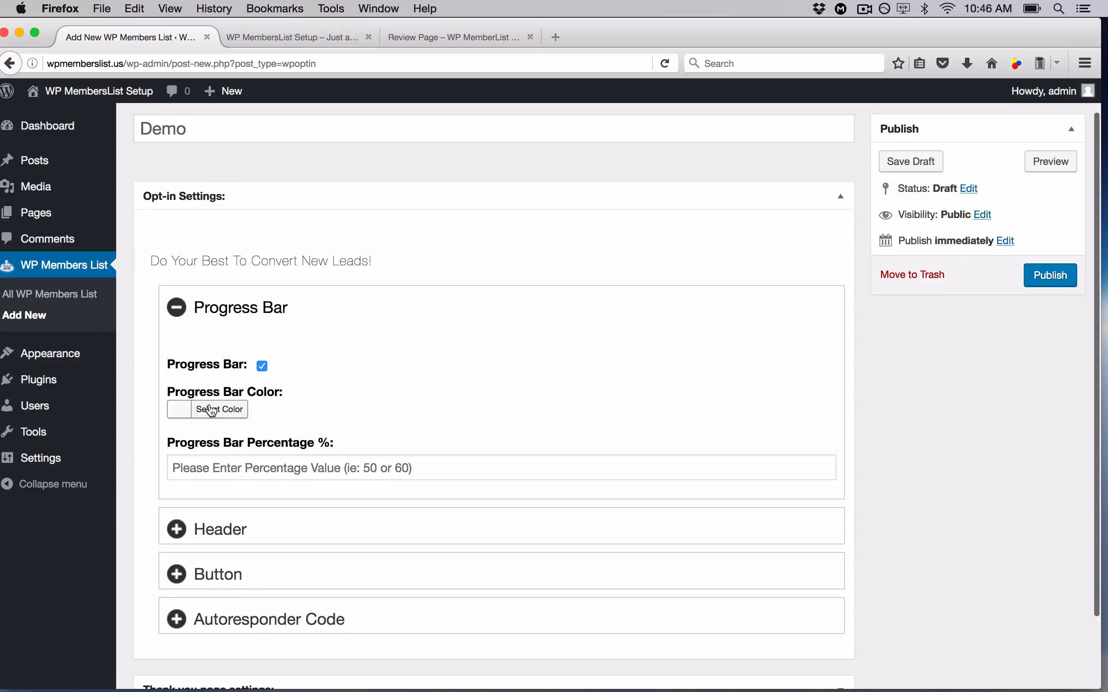
{"action": "left_click", "coordinate": [182, 411]}
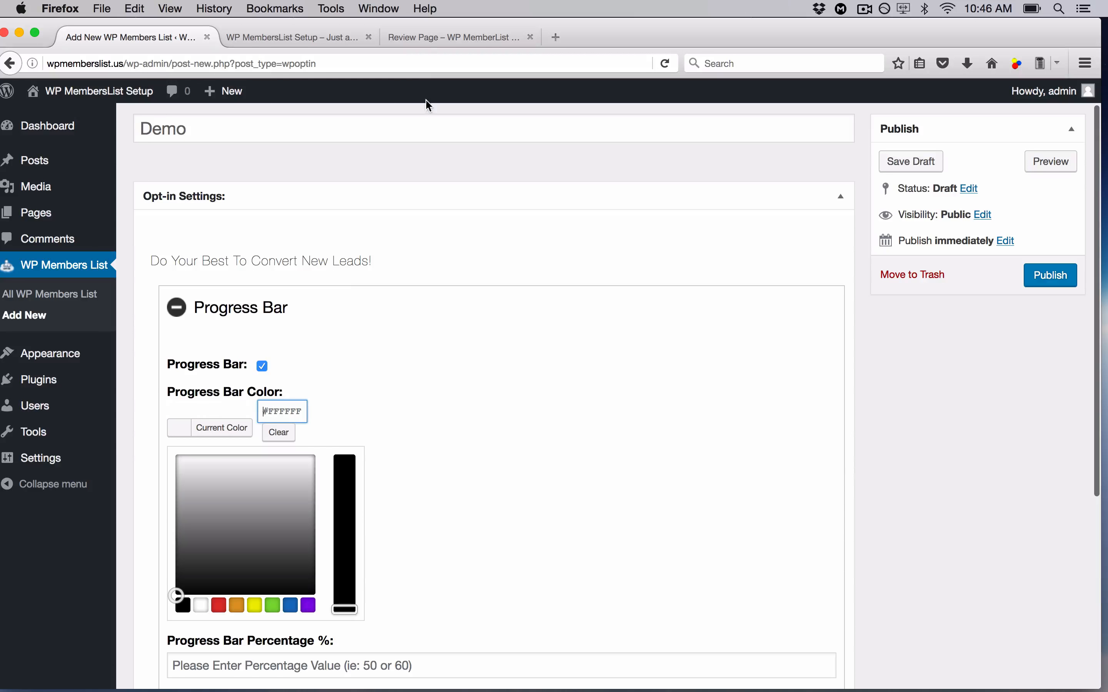
- Set the progress bar colour to green #81d742, checking against the sample page
{"action": "left_click", "coordinate": [427, 38]}
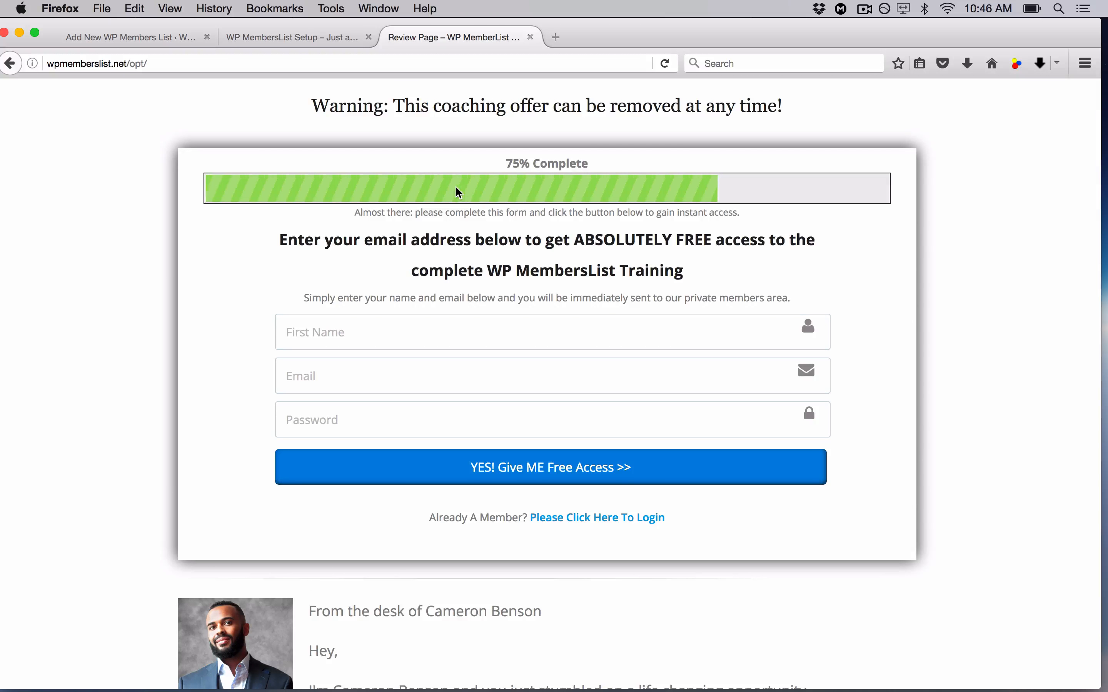
{"action": "left_click", "coordinate": [156, 28]}
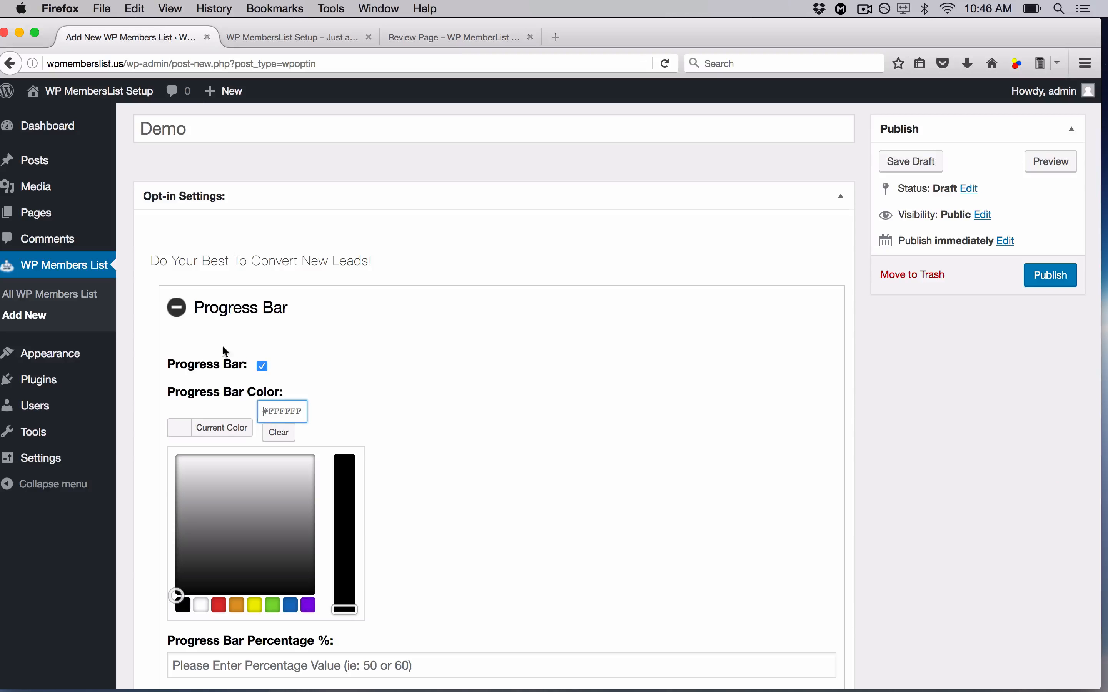
{"action": "left_click", "coordinate": [273, 609]}
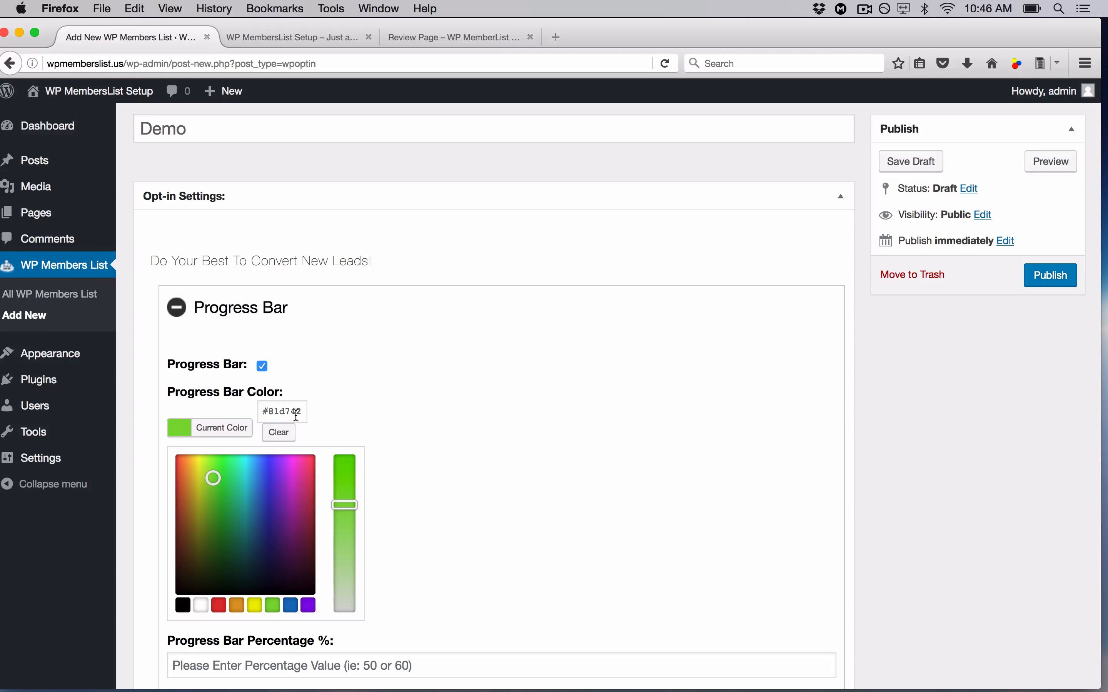
{"action": "left_click_drag", "start_coordinate": [344, 506], "coordinate": [346, 485]}
{"action": "left_click", "coordinate": [436, 498]}
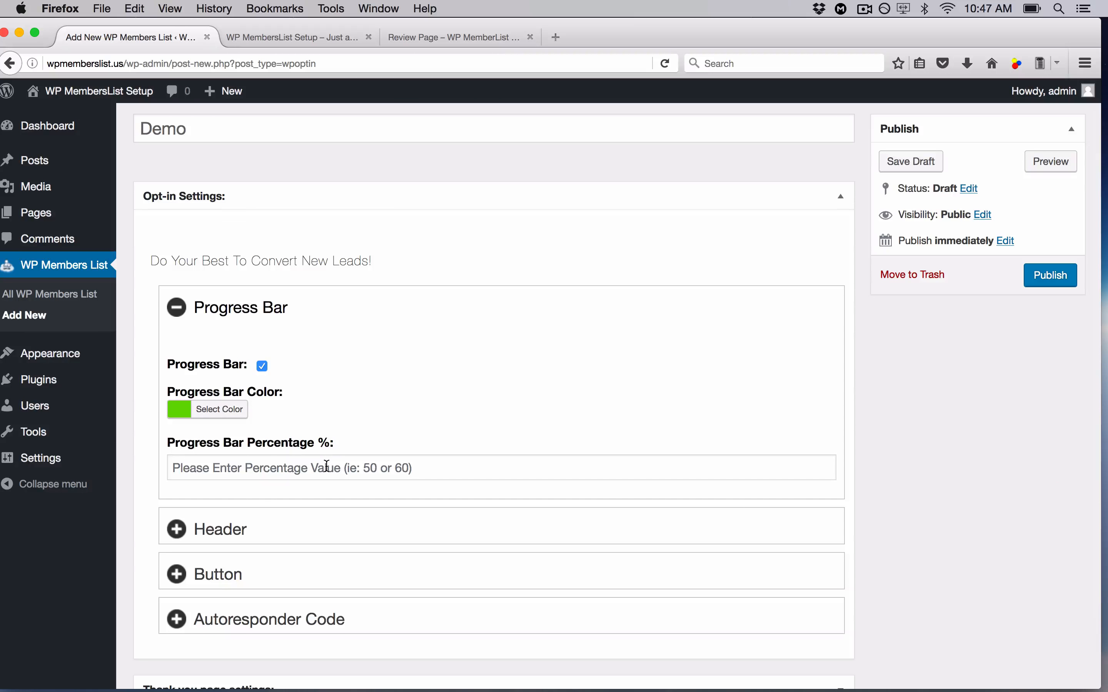
- Try progress bar percentages of 75 and then 33, comparing with the live demo page
{"action": "left_click", "coordinate": [302, 467]}
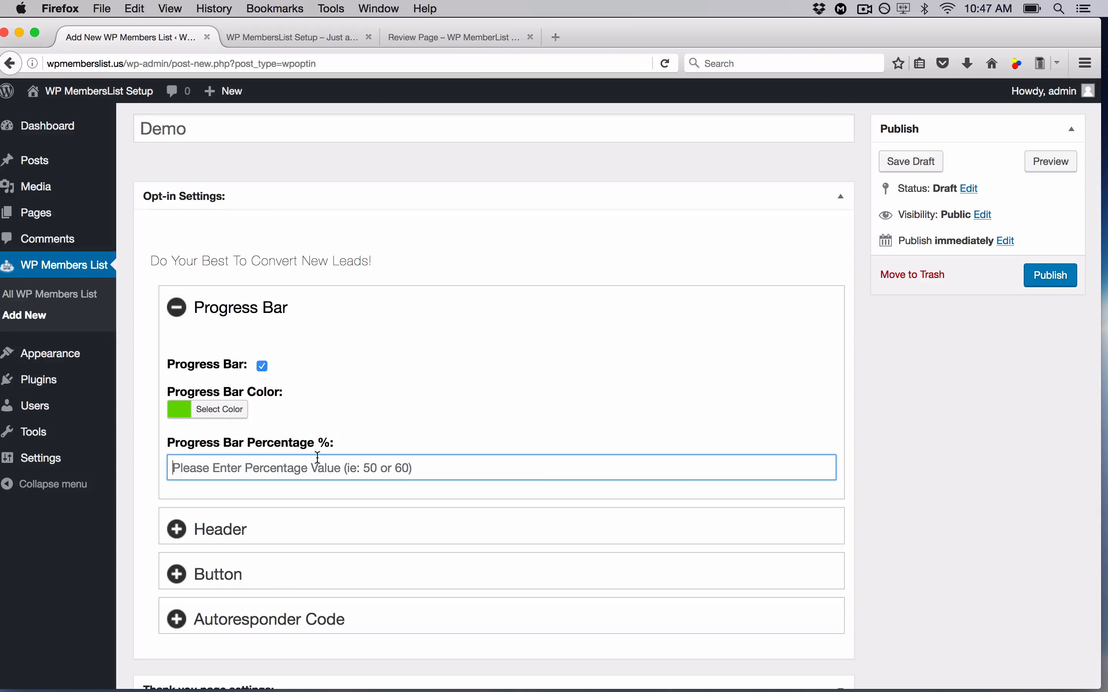
{"action": "left_click", "coordinate": [453, 37]}
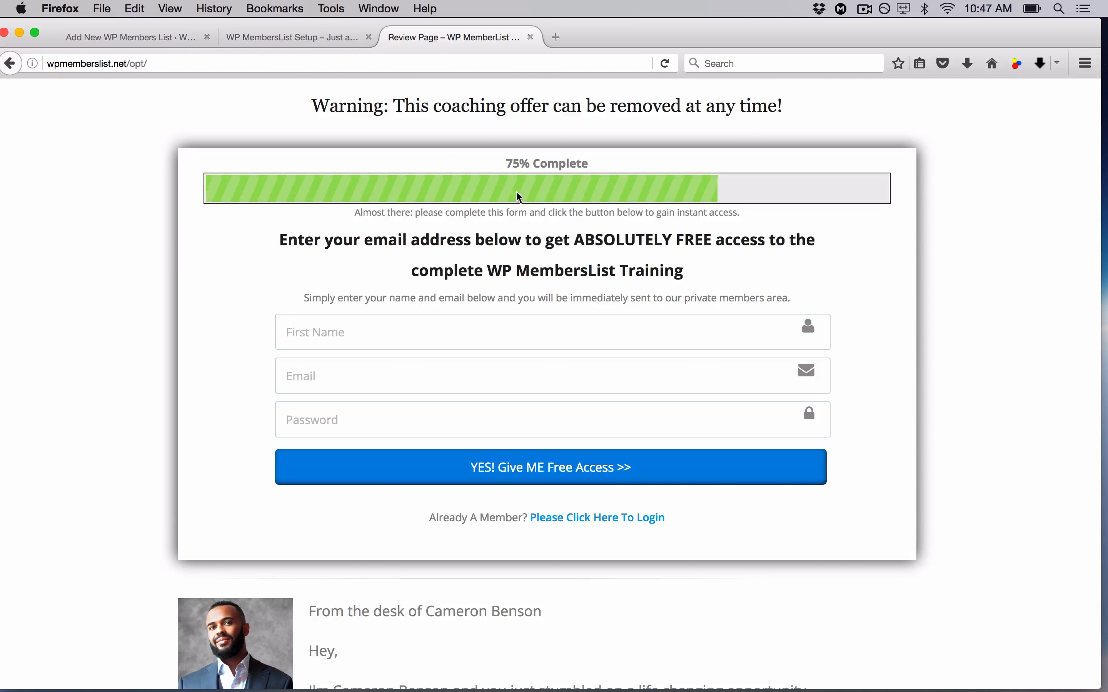
{"action": "left_click", "coordinate": [164, 37]}
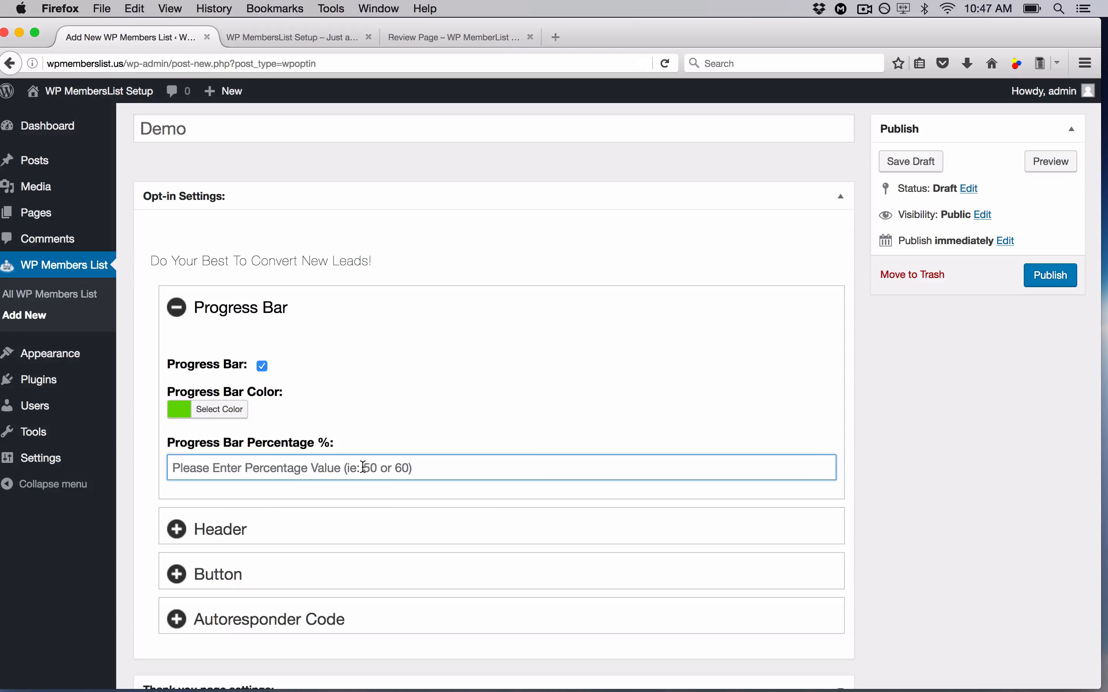
{"action": "type", "text": "75"}
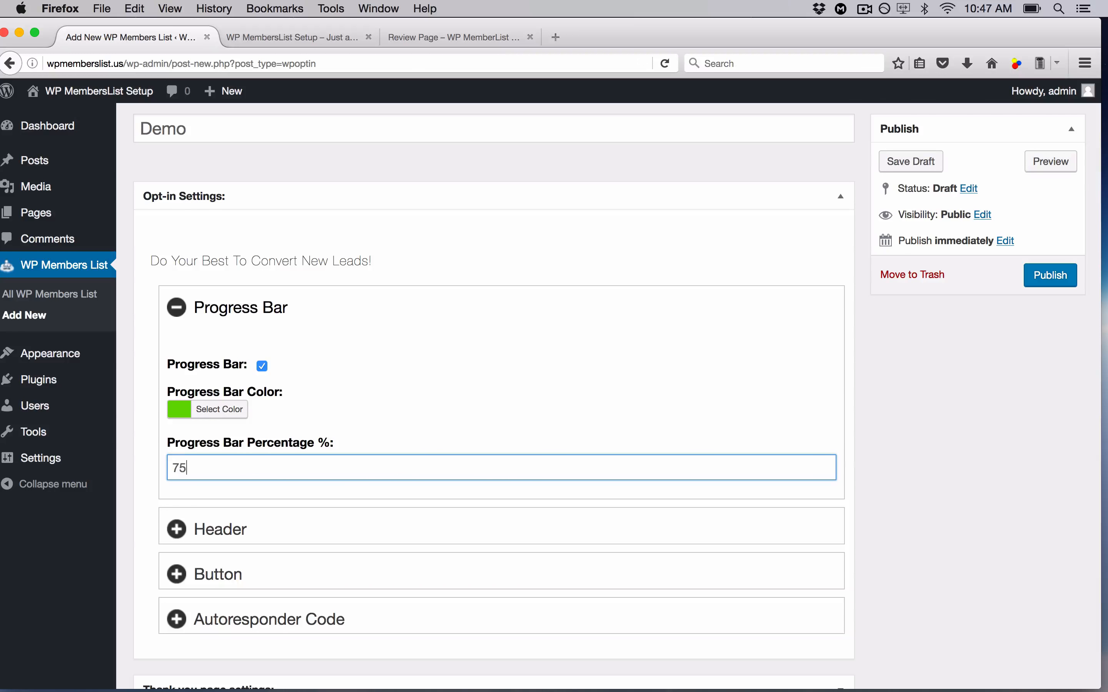
{"action": "left_click", "coordinate": [428, 428]}
{"action": "left_click", "coordinate": [424, 40]}
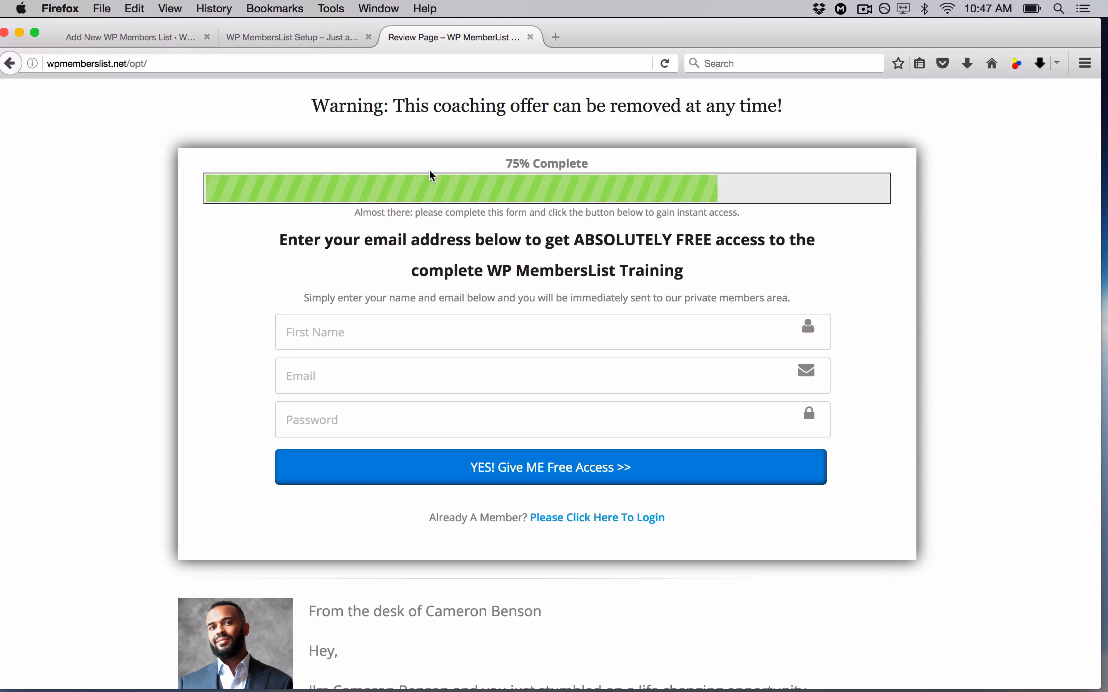
{"action": "left_click", "coordinate": [167, 40]}
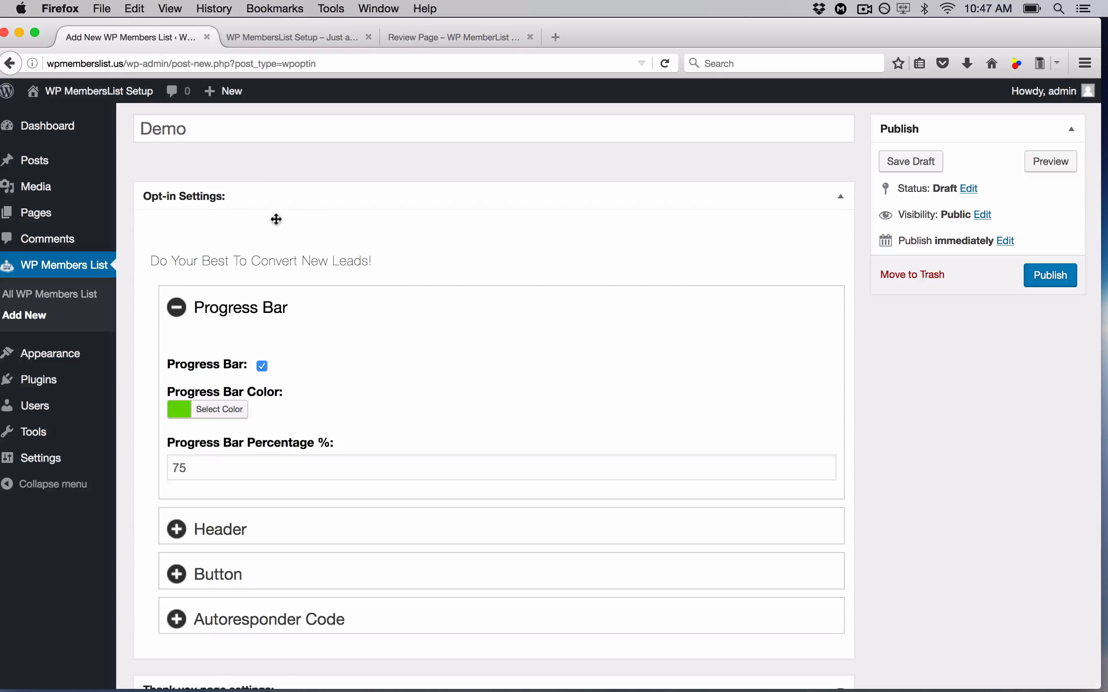
{"action": "left_click", "coordinate": [211, 463]}
{"action": "double_click", "coordinate": [210, 462]}
{"action": "type", "text": "33"}
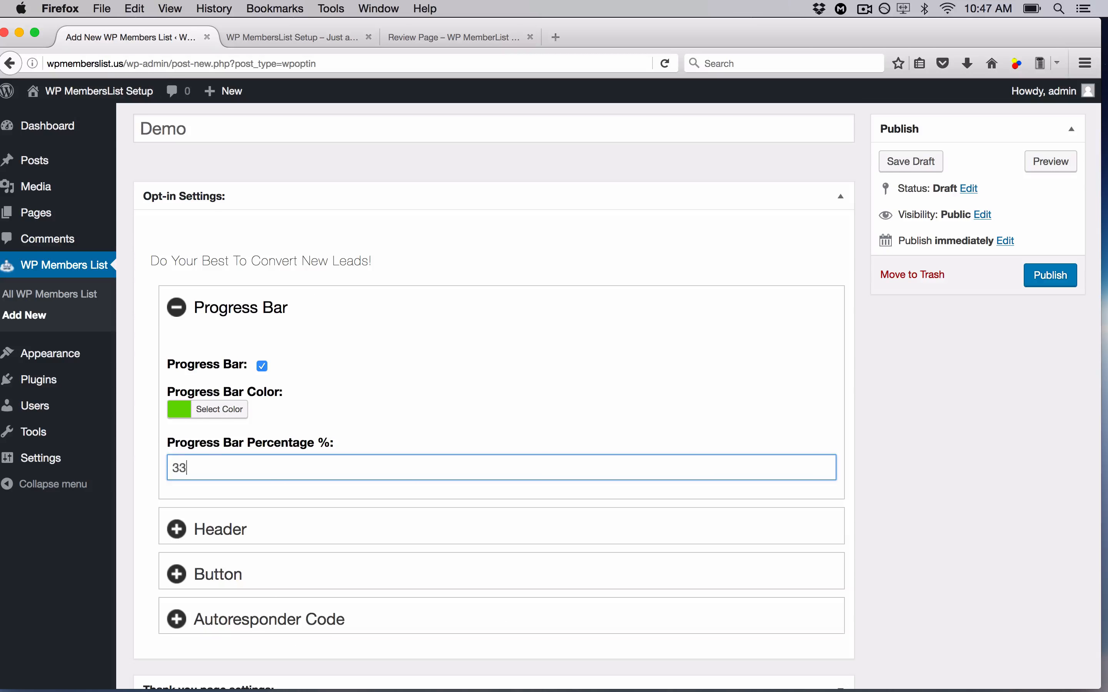
- Set the progress bar percentage to 50
{"action": "left_click", "coordinate": [422, 39]}
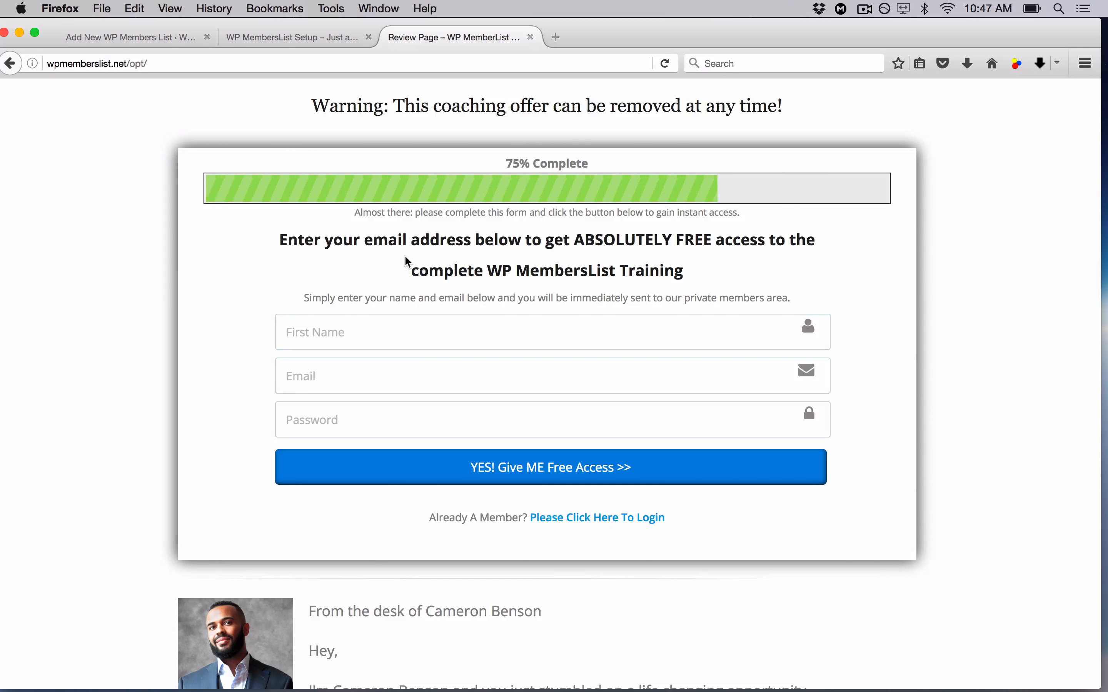
{"action": "left_click", "coordinate": [407, 368]}
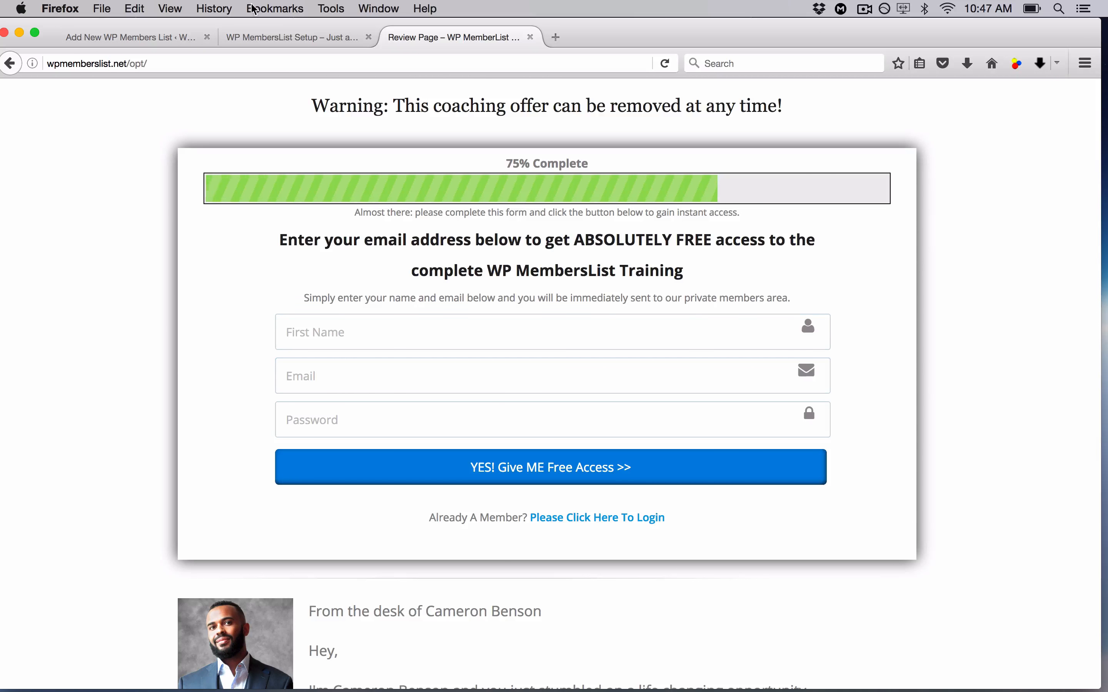
{"action": "left_click", "coordinate": [154, 37]}
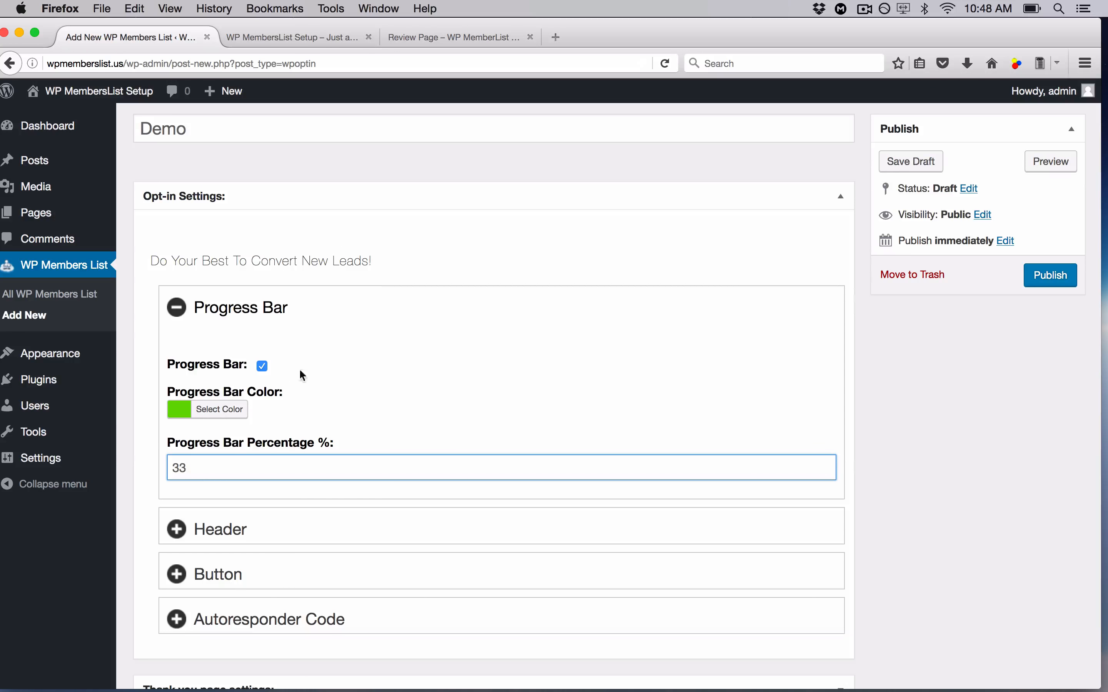
{"action": "double_click", "coordinate": [220, 462]}
{"action": "type", "text": "5"}
{"action": "left_click", "coordinate": [414, 412]}
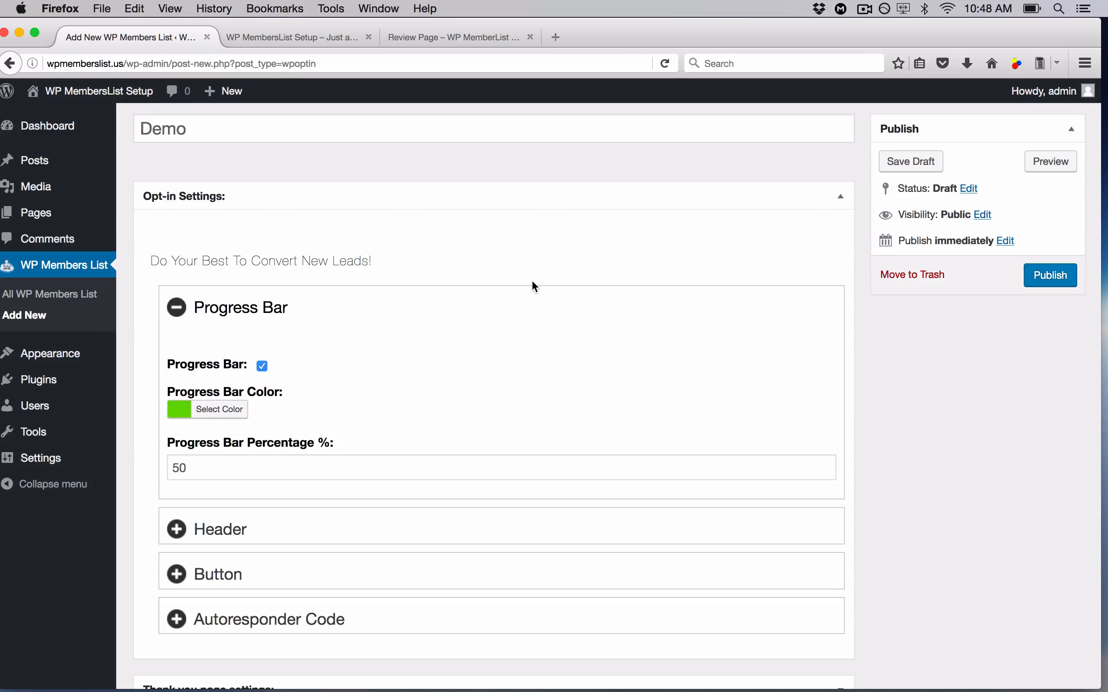
- Briefly expand and collapse the thank-you page settings, then reopen the Progress Bar section
{"action": "scroll", "coordinate": [530, 282], "scroll_direction": "up", "scroll_amount": 2}
{"action": "scroll", "coordinate": [673, 351], "scroll_direction": "down", "scroll_amount": 5}
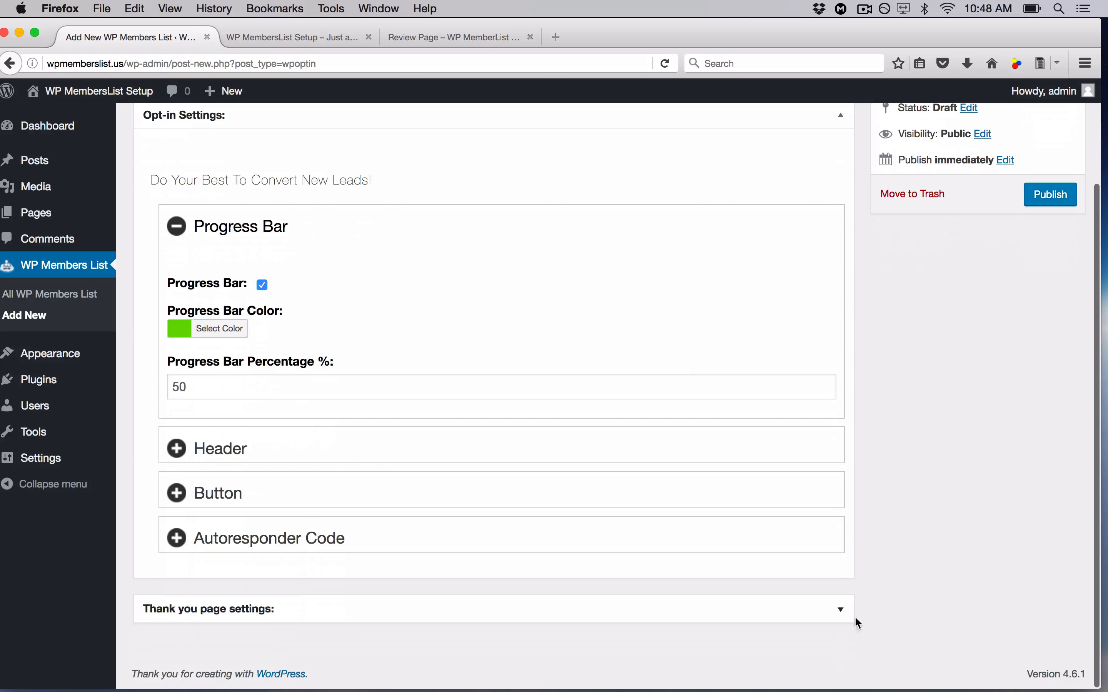
{"action": "left_click", "coordinate": [848, 615]}
{"action": "scroll", "coordinate": [847, 616], "scroll_direction": "down", "scroll_amount": 10}
{"action": "scroll", "coordinate": [845, 611], "scroll_direction": "up", "scroll_amount": 8}
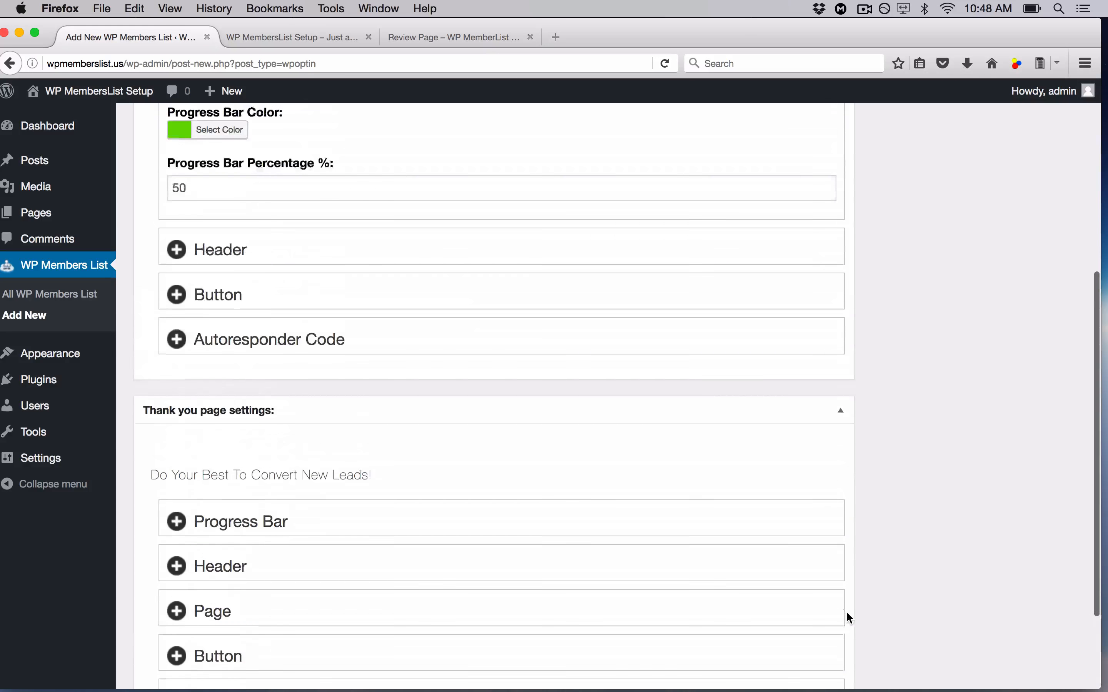
{"action": "left_click", "coordinate": [838, 504]}
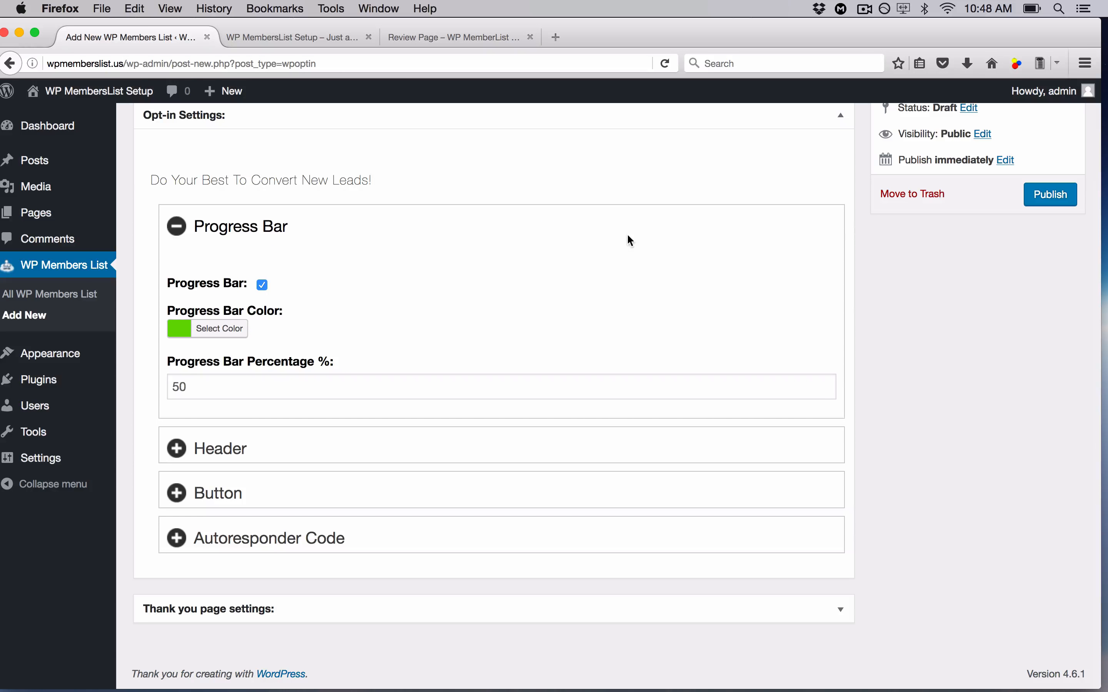
{"action": "left_click", "coordinate": [179, 233]}
{"action": "left_click", "coordinate": [188, 350]}
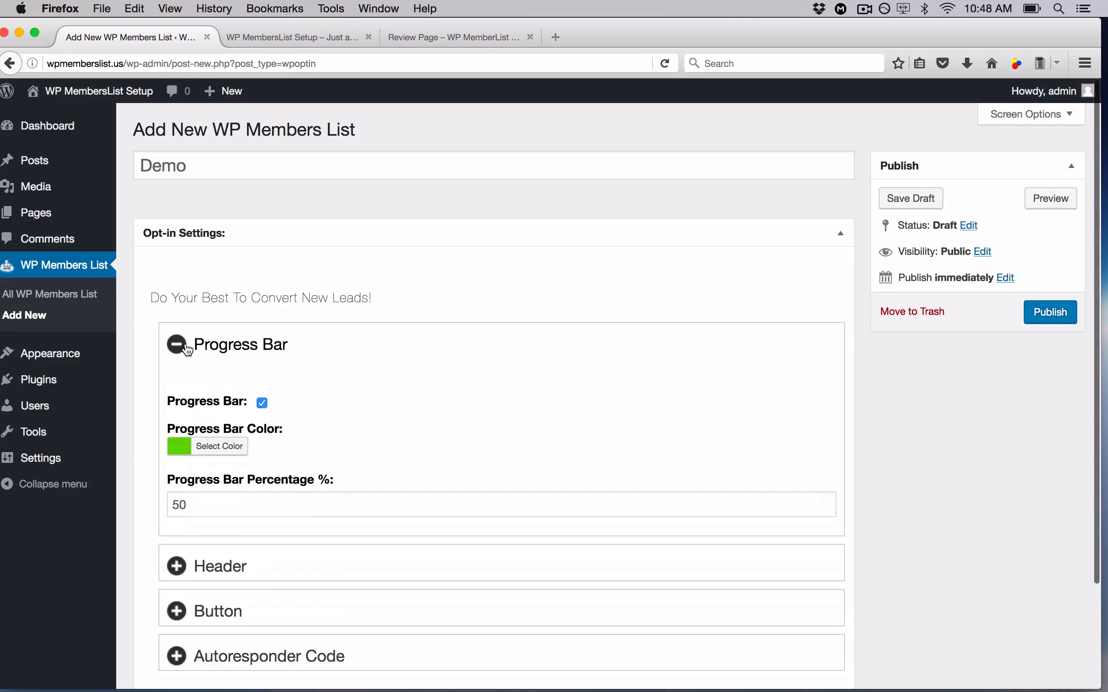
- Fold away Progress Bar, expand the Header settings, and check the live page's header text
{"action": "left_click", "coordinate": [188, 351]}
{"action": "left_click", "coordinate": [180, 389]}
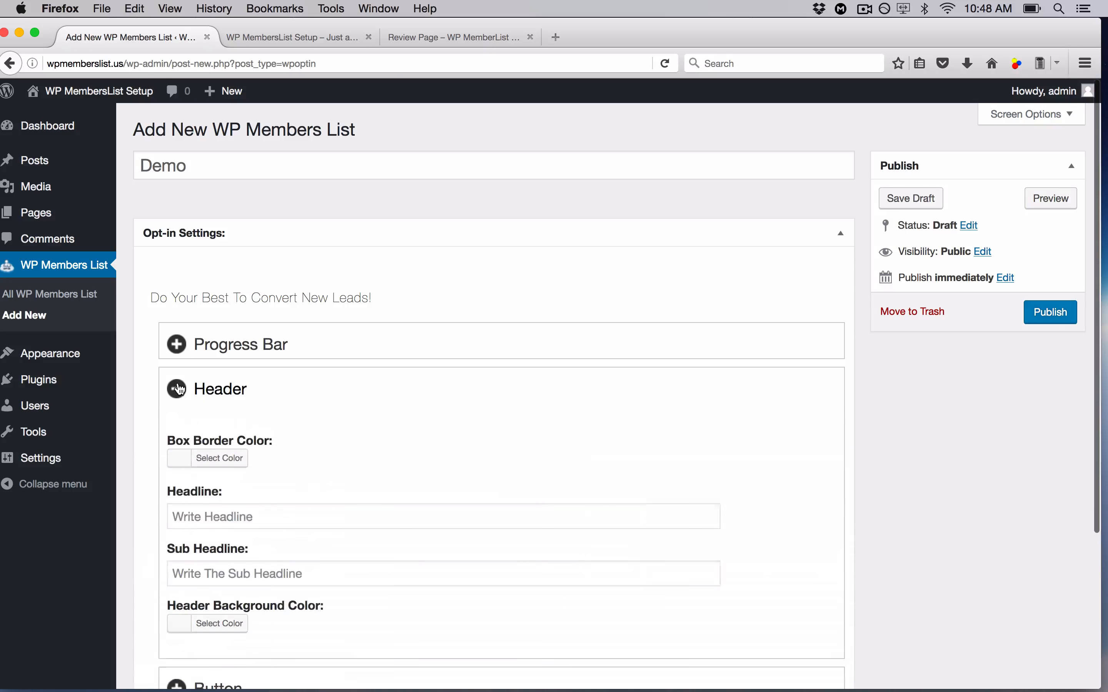
{"action": "scroll", "coordinate": [444, 455], "scroll_direction": "down", "scroll_amount": 3}
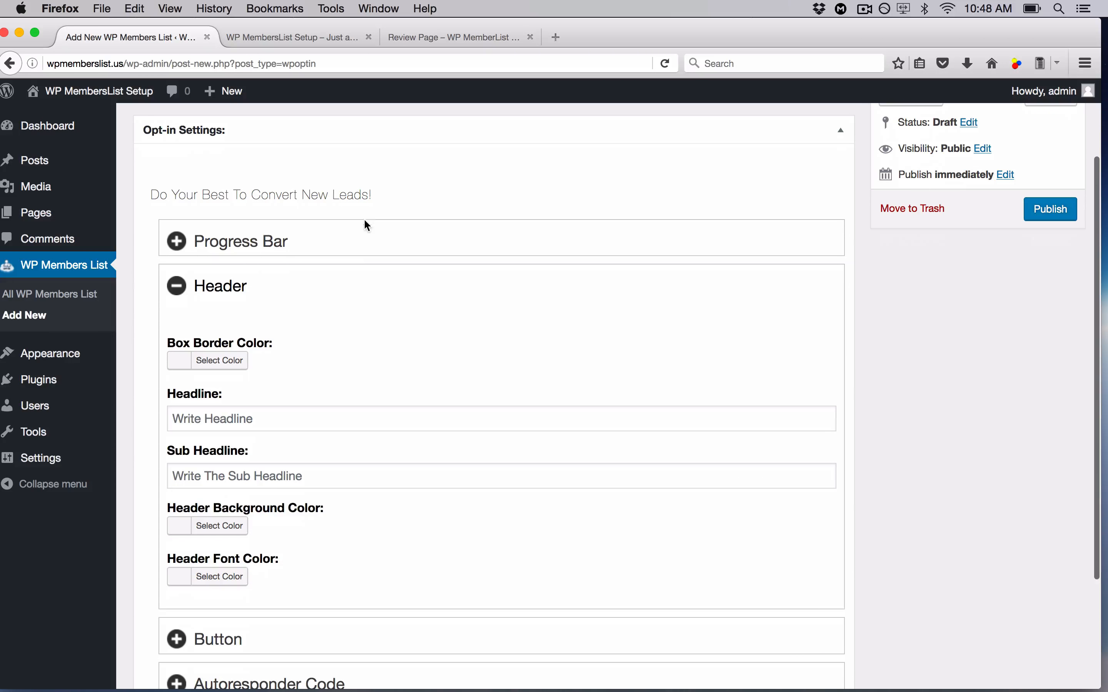
{"action": "left_click", "coordinate": [443, 46]}
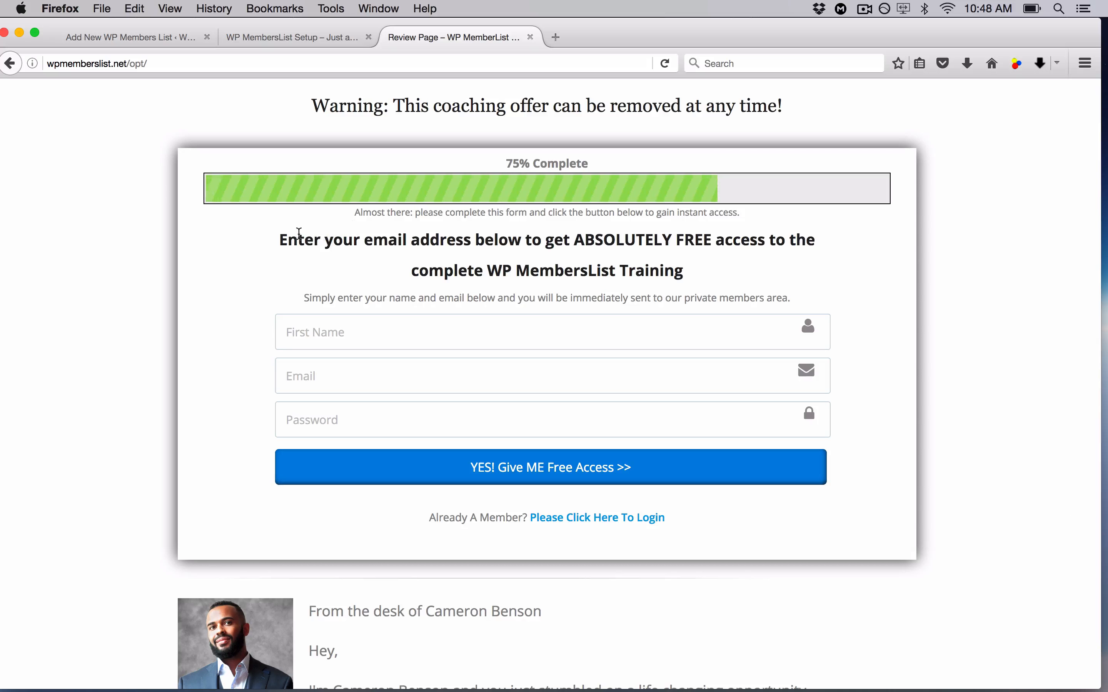
{"action": "left_click", "coordinate": [134, 45]}
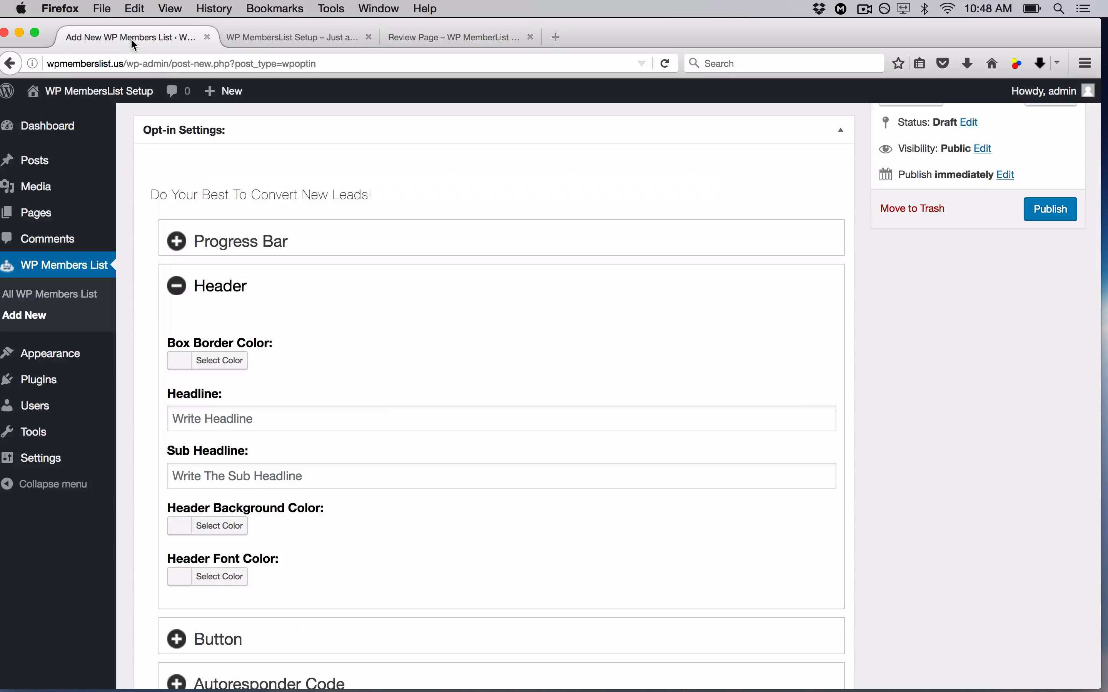
- Enter the headline 'Enter Your Email' and the sub headline 'Get Free Access'
{"action": "left_click", "coordinate": [324, 418]}
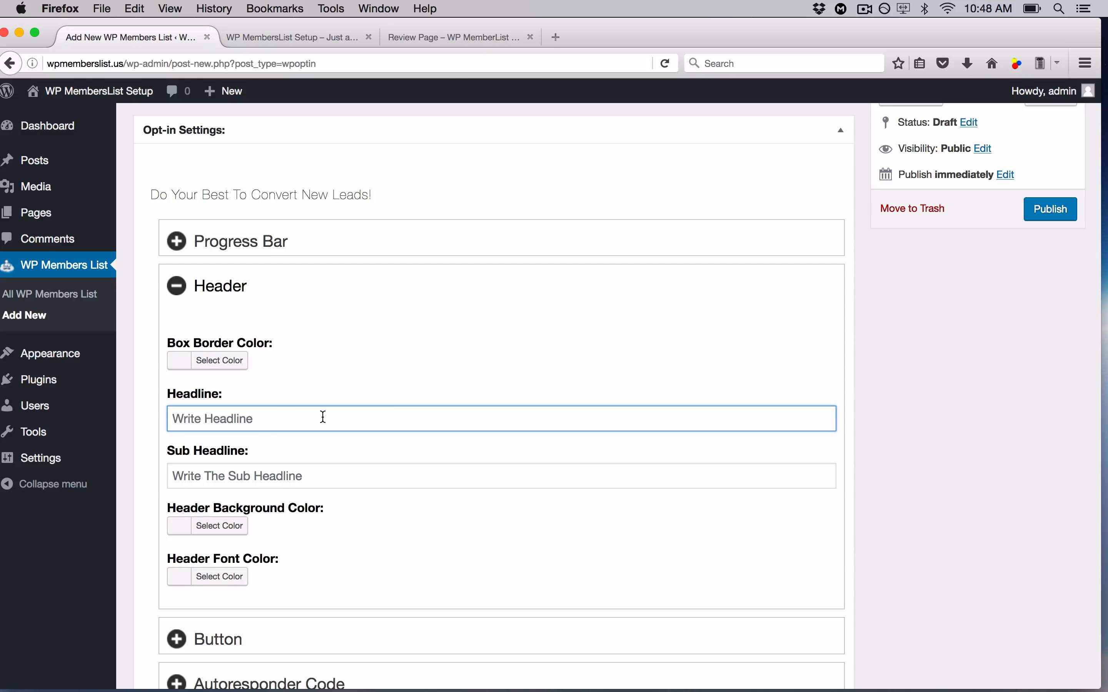
{"action": "type", "text": "W"}
{"action": "key", "text": "BackSpace"}
{"action": "type", "text": "enter"}
{"action": "key", "text": "BackSpace"}
{"action": "type", "text": "Enter Your Email"}
{"action": "key", "text": "Tab"}
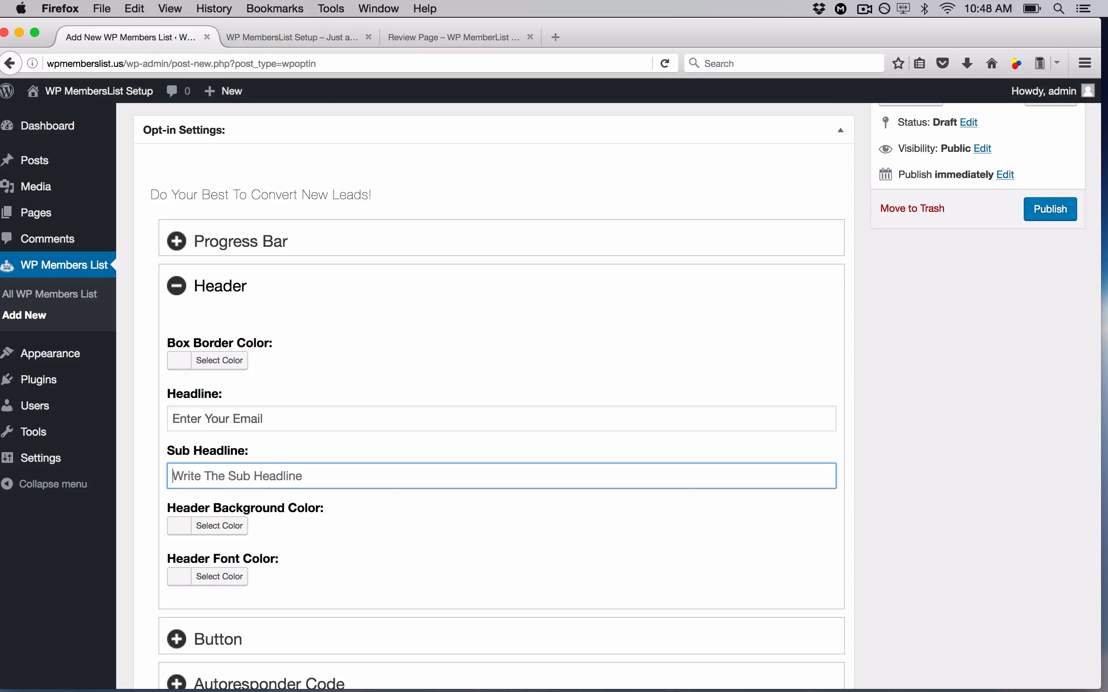
{"action": "type", "text": "Get Free"}
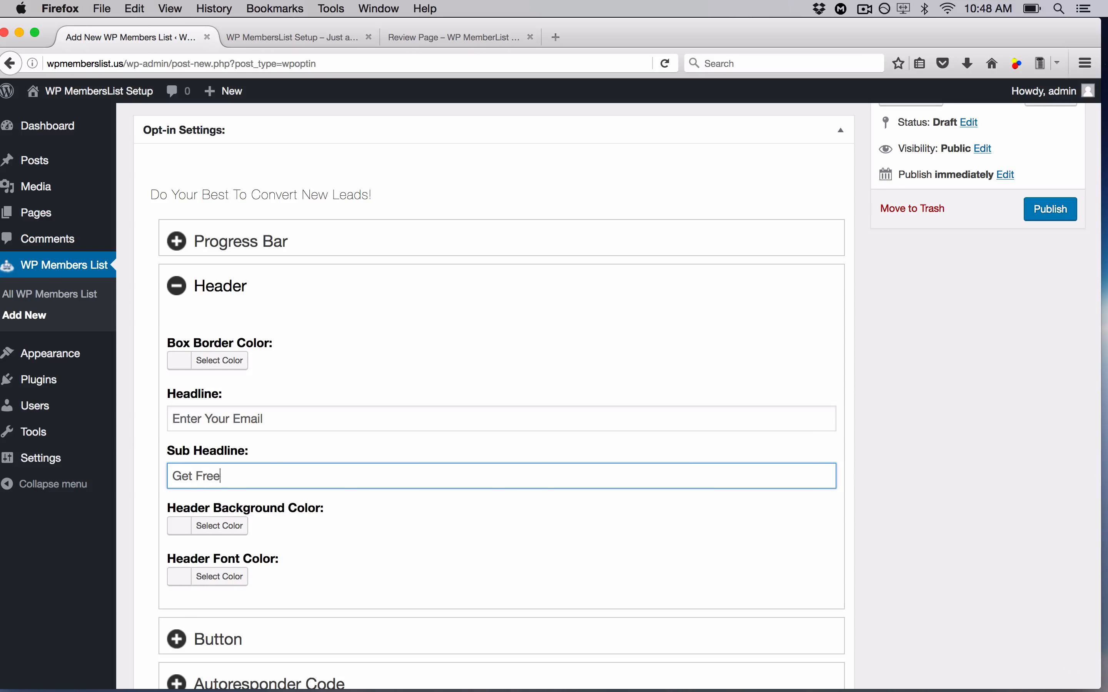
{"action": "type", "text": " Access"}
- Compare the header against the live opt-in page, then fold the Header settings away
{"action": "left_click", "coordinate": [456, 34]}
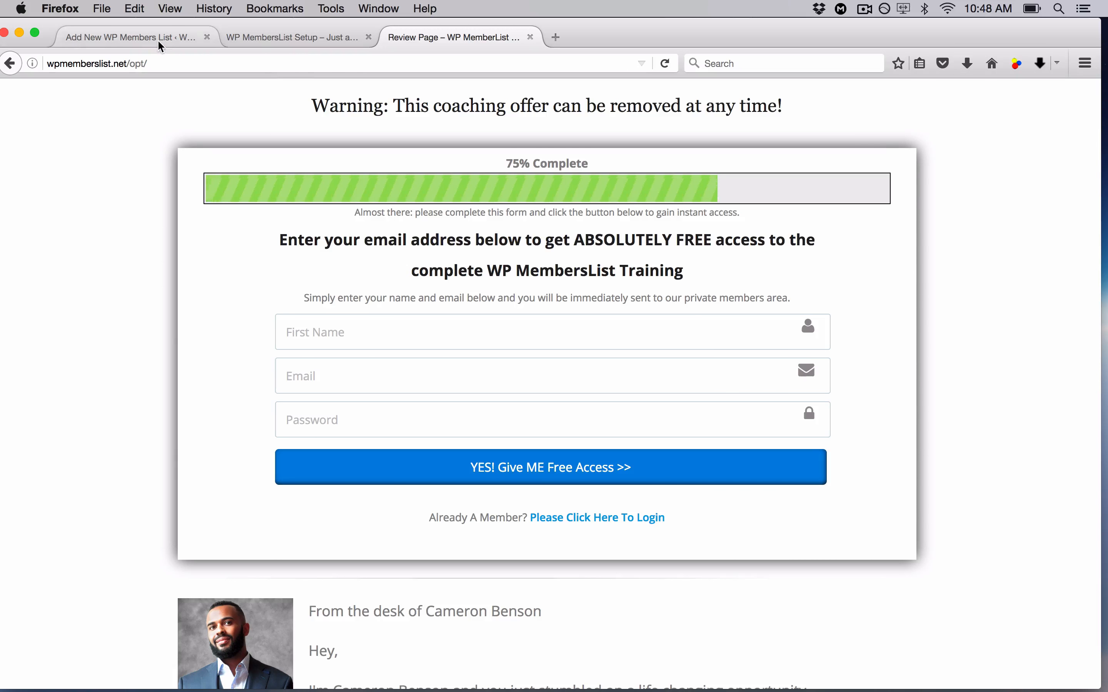
{"action": "left_click", "coordinate": [197, 37]}
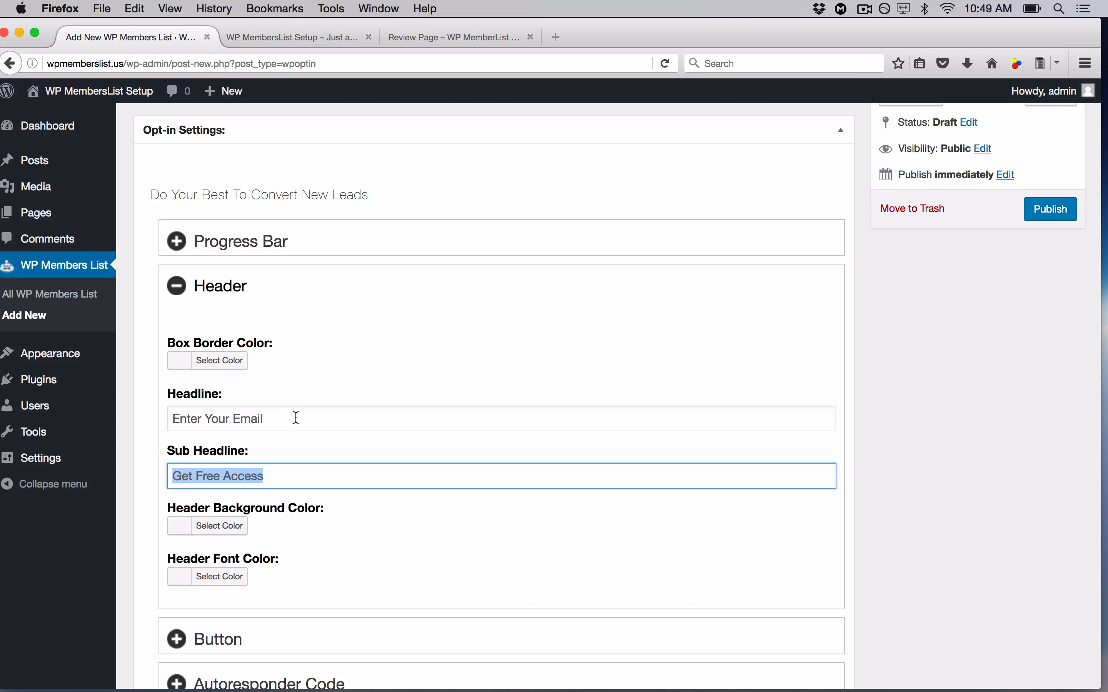
{"action": "left_click", "coordinate": [472, 37]}
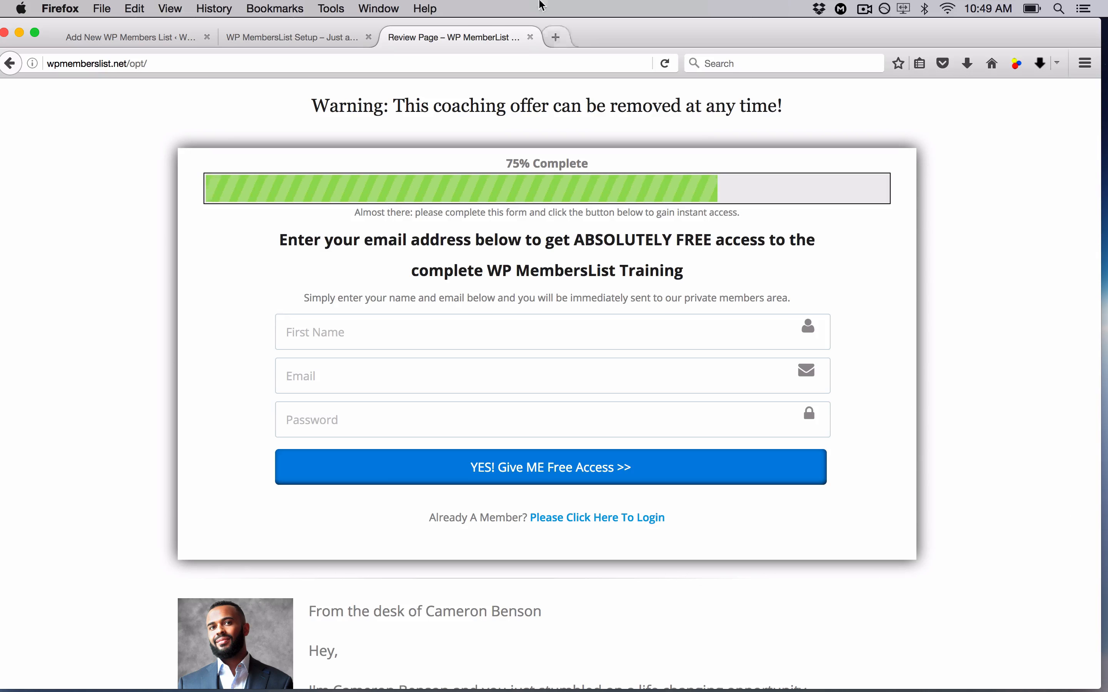
{"action": "left_click", "coordinate": [146, 39]}
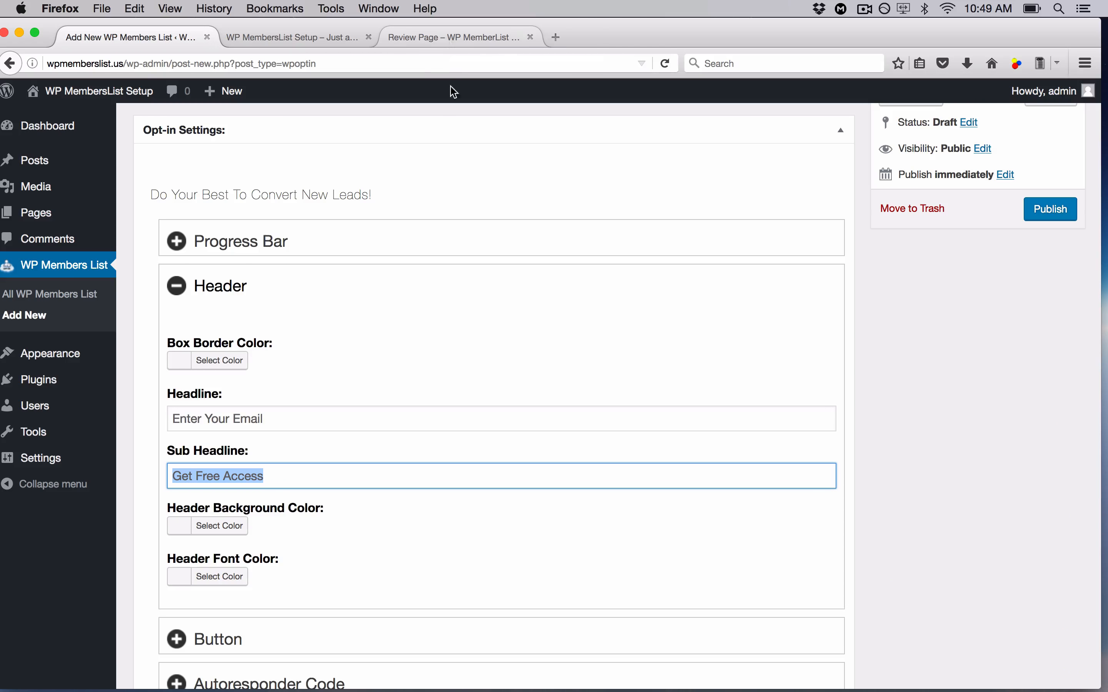
{"action": "scroll", "coordinate": [370, 527], "scroll_direction": "down", "scroll_amount": 3}
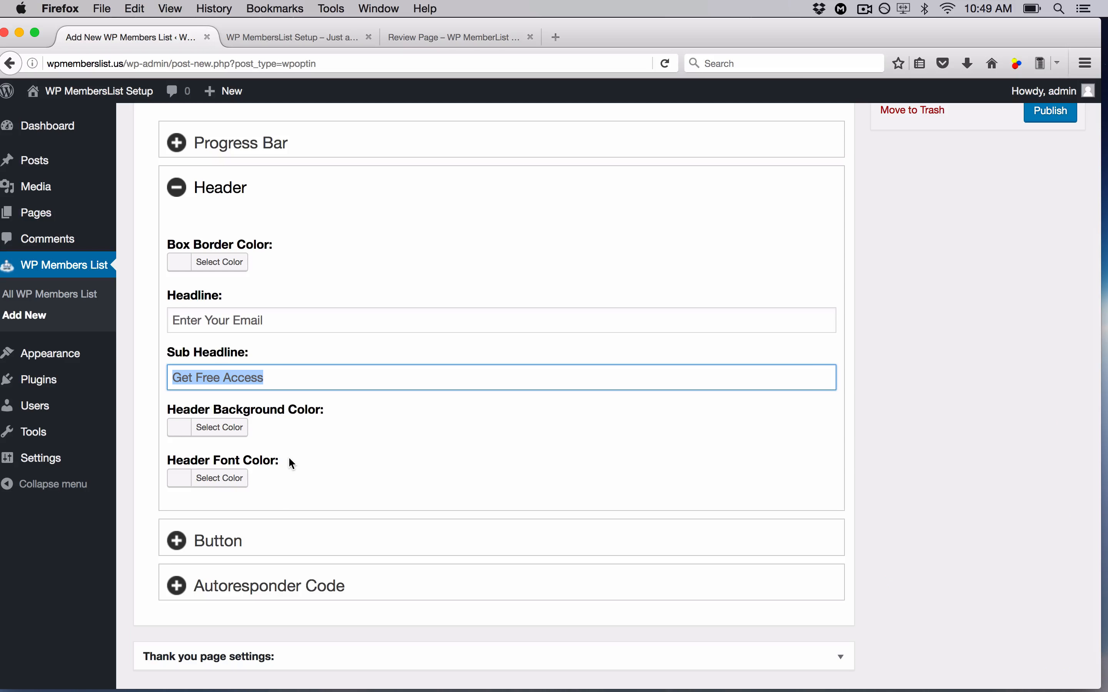
{"action": "scroll", "coordinate": [587, 210], "scroll_direction": "up", "scroll_amount": 4}
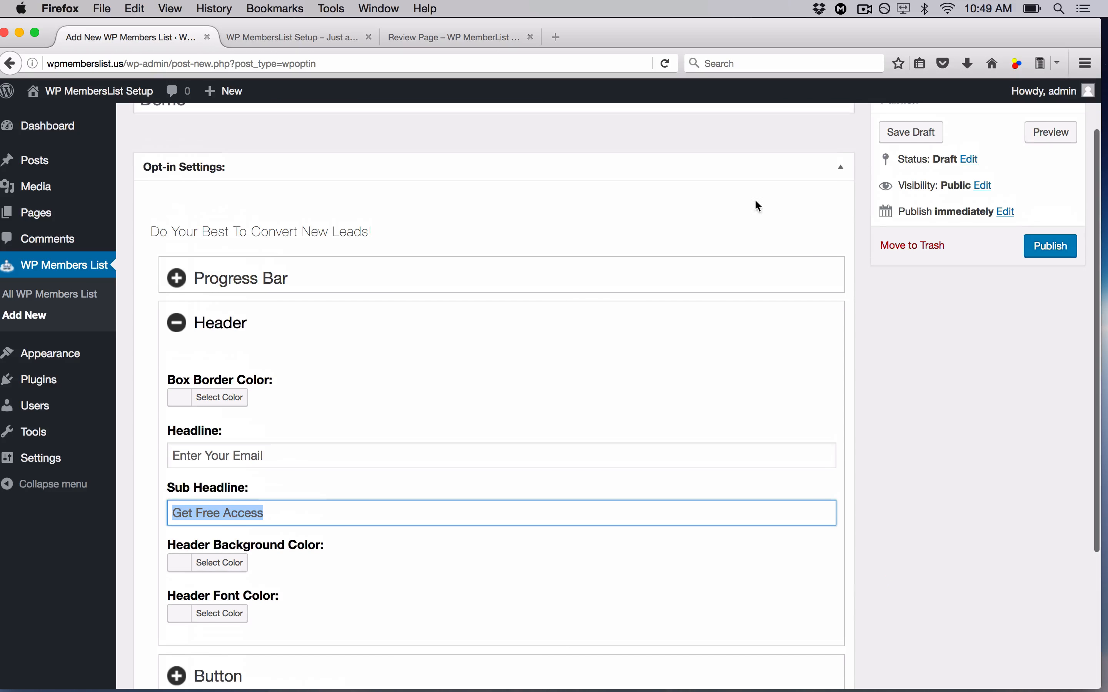
{"action": "left_click", "coordinate": [177, 323]}
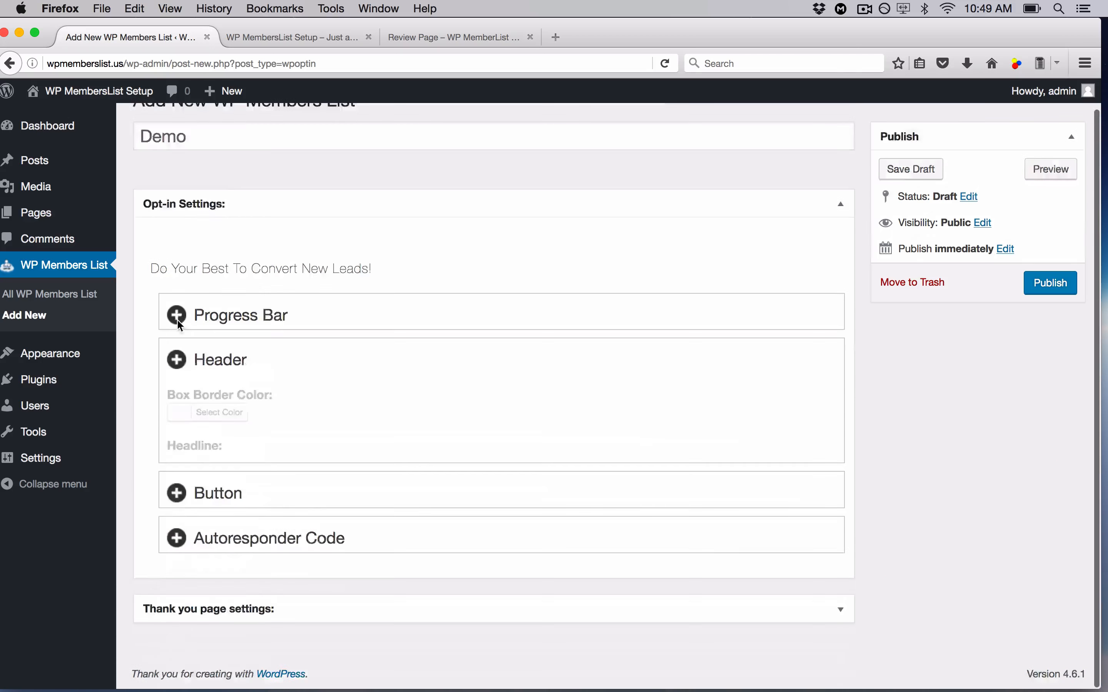
- Expand the Button settings and set the button text to 'Let ME In!'
{"action": "left_click", "coordinate": [177, 439]}
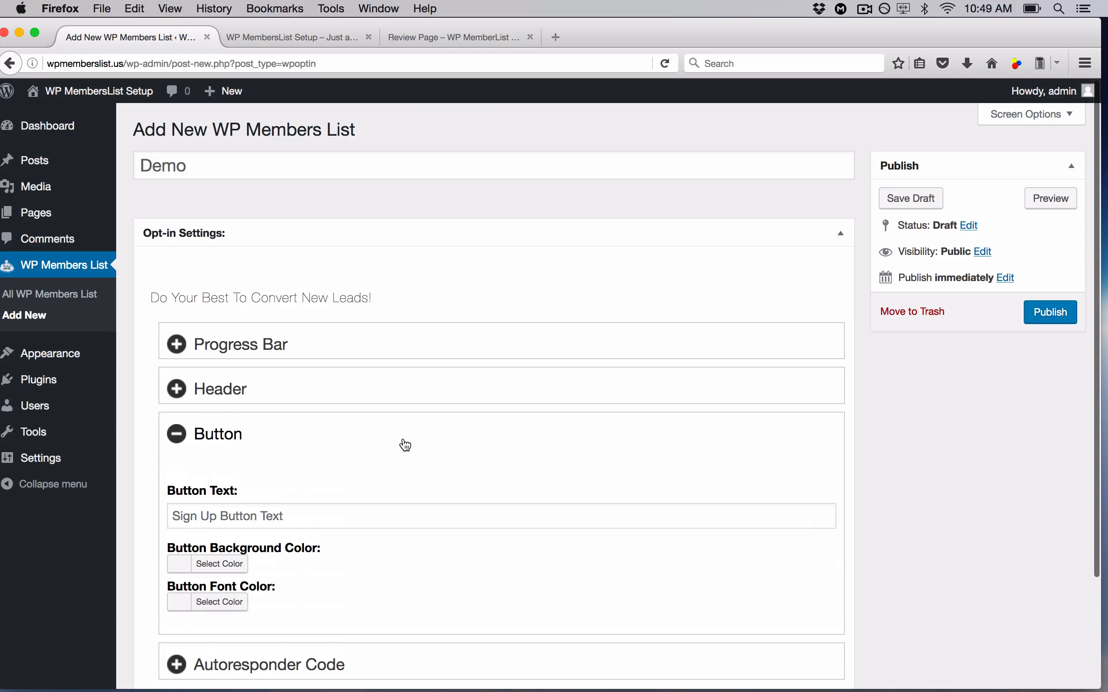
{"action": "left_click", "coordinate": [428, 40]}
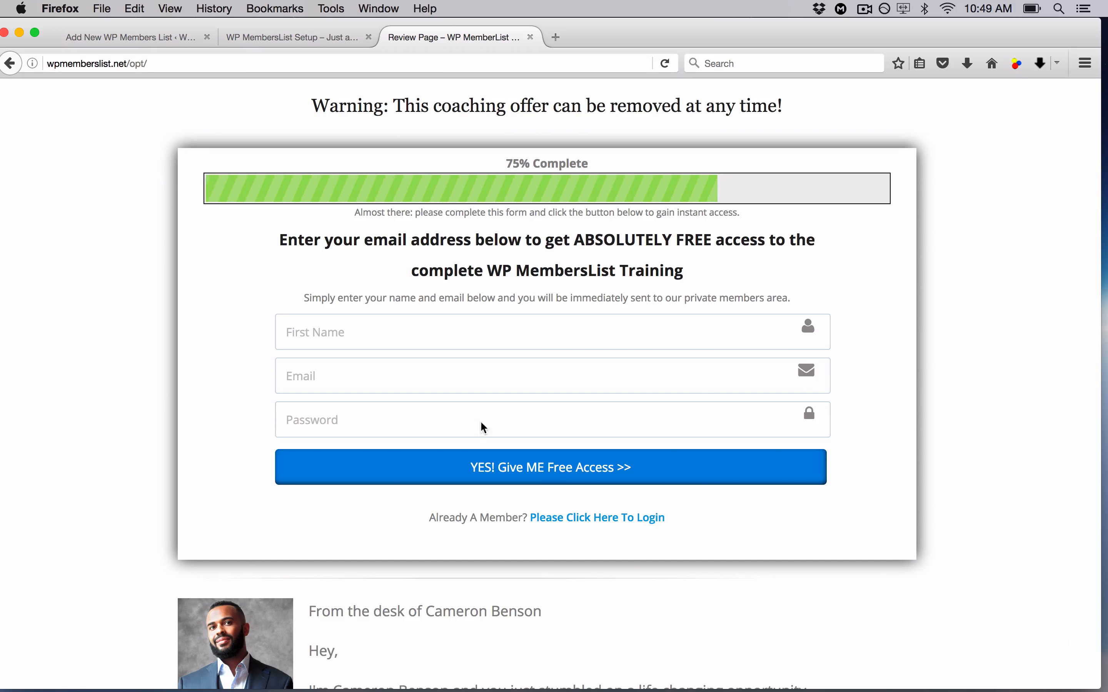
{"action": "left_click", "coordinate": [167, 45]}
{"action": "scroll", "coordinate": [309, 414], "scroll_direction": "down", "scroll_amount": 3}
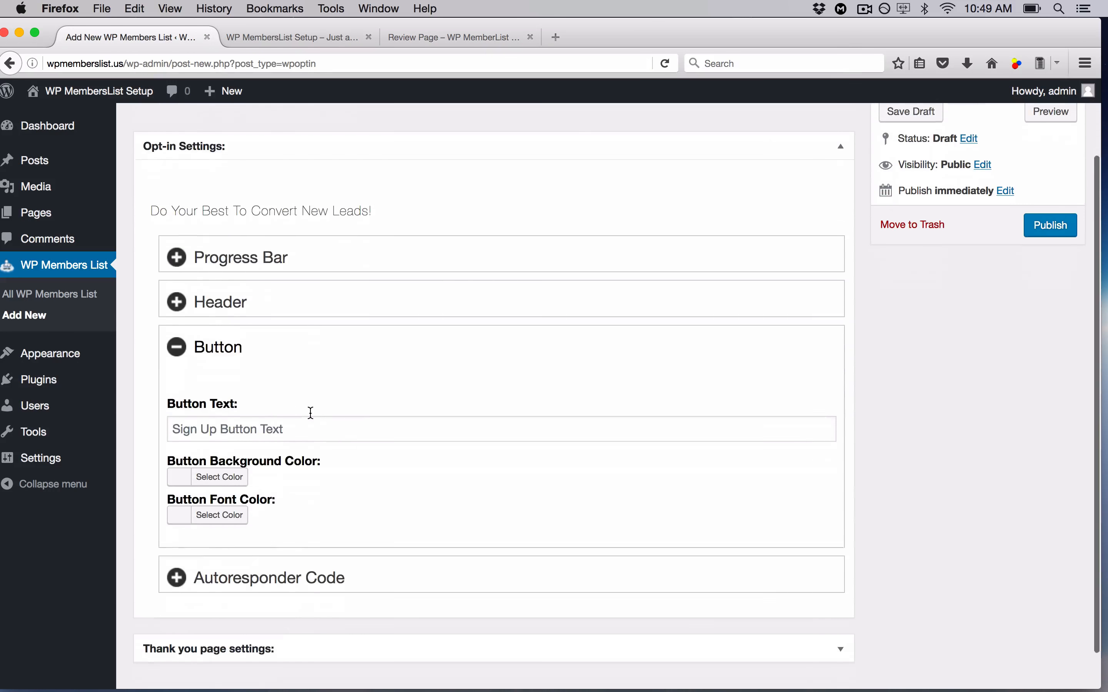
{"action": "left_click", "coordinate": [311, 414]}
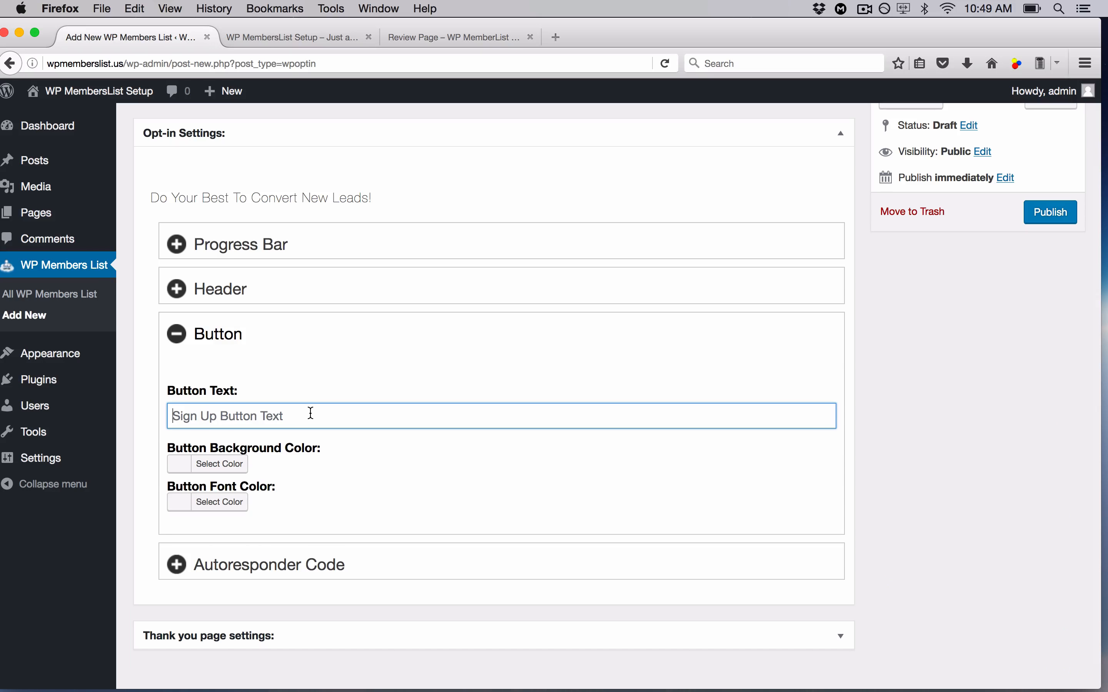
{"action": "type", "text": "Let ME"}
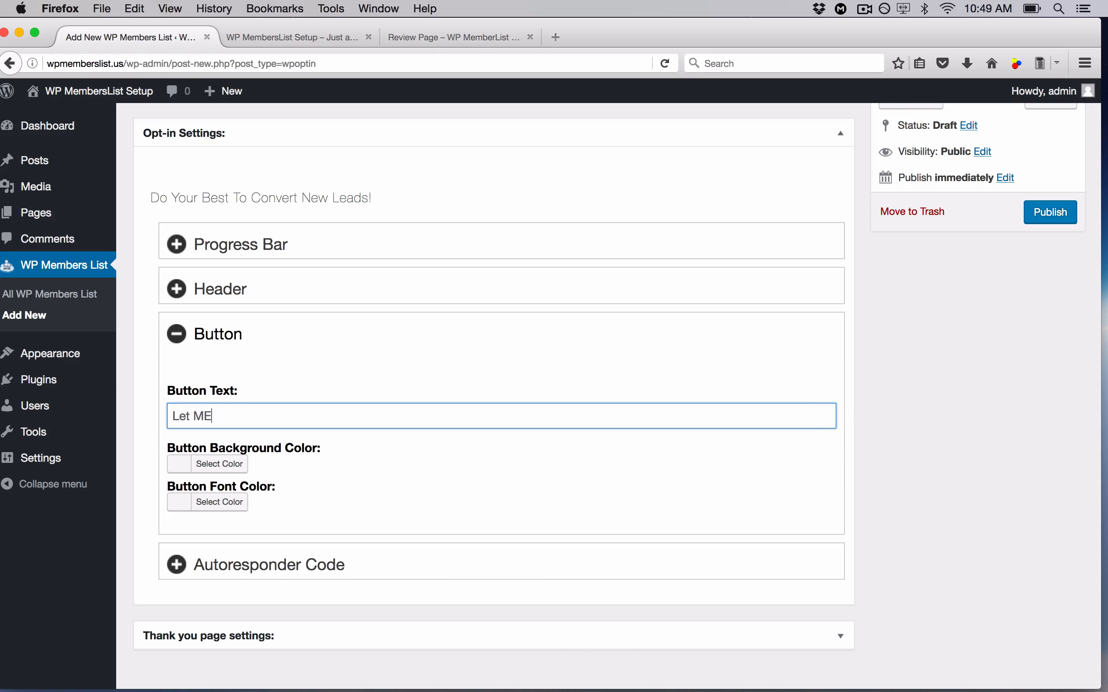
{"action": "type", "text": " In!"}
- Make the button background the purple swatch
{"action": "left_click", "coordinate": [235, 465]}
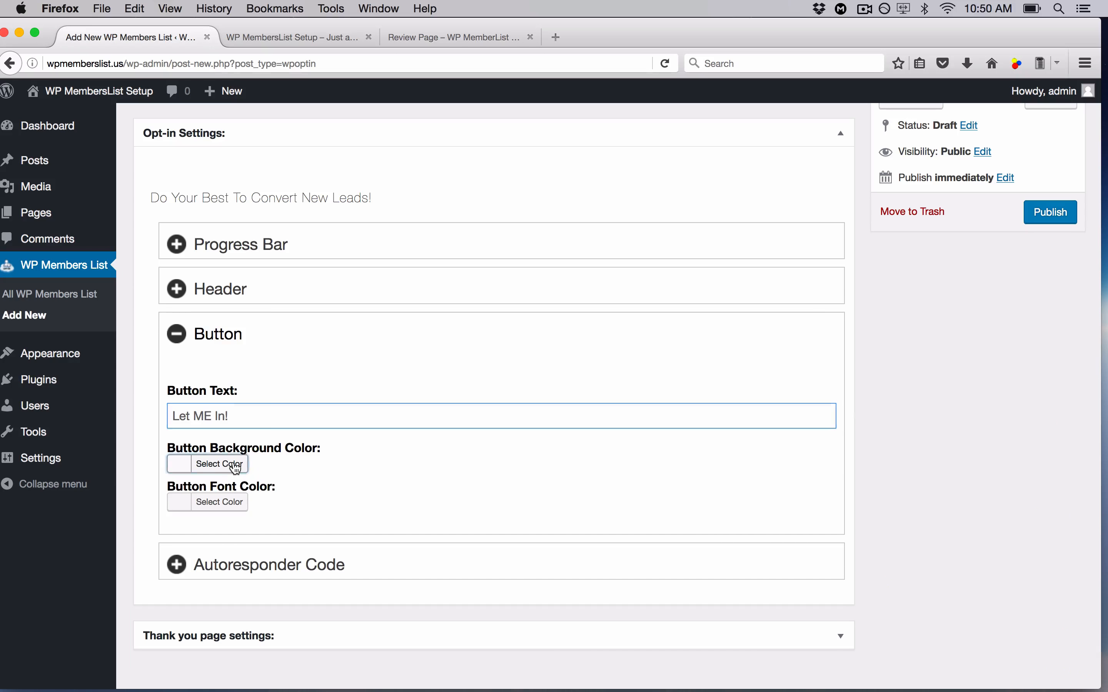
{"action": "left_click", "coordinate": [436, 37]}
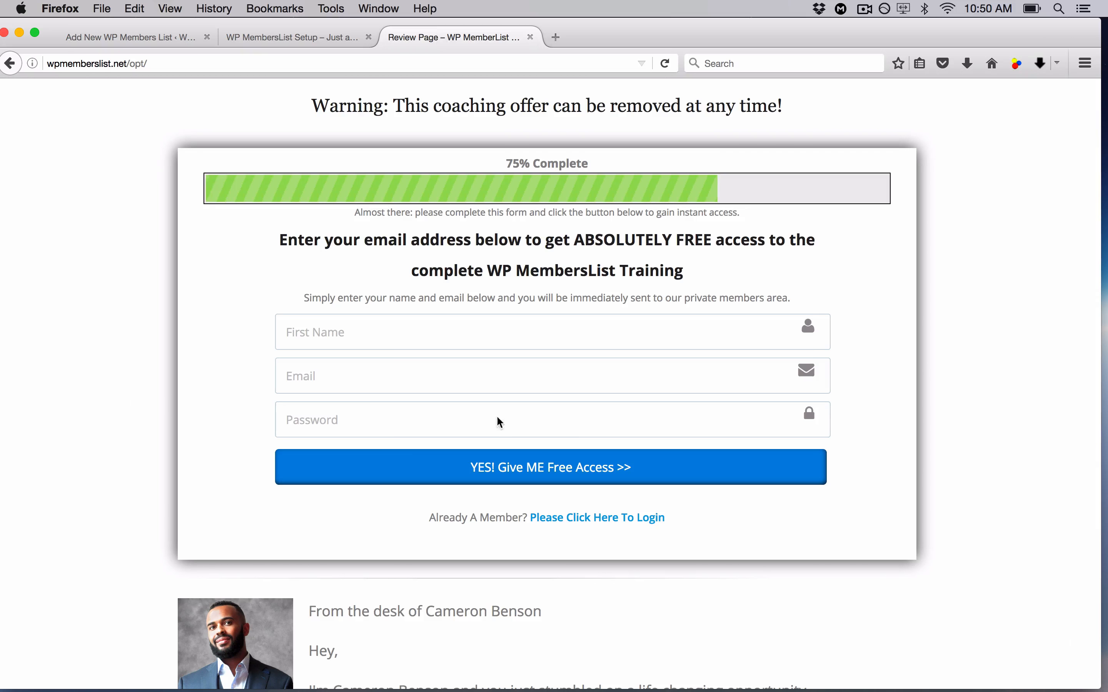
{"action": "left_click", "coordinate": [168, 37]}
{"action": "scroll", "coordinate": [389, 366], "scroll_direction": "down", "scroll_amount": 1}
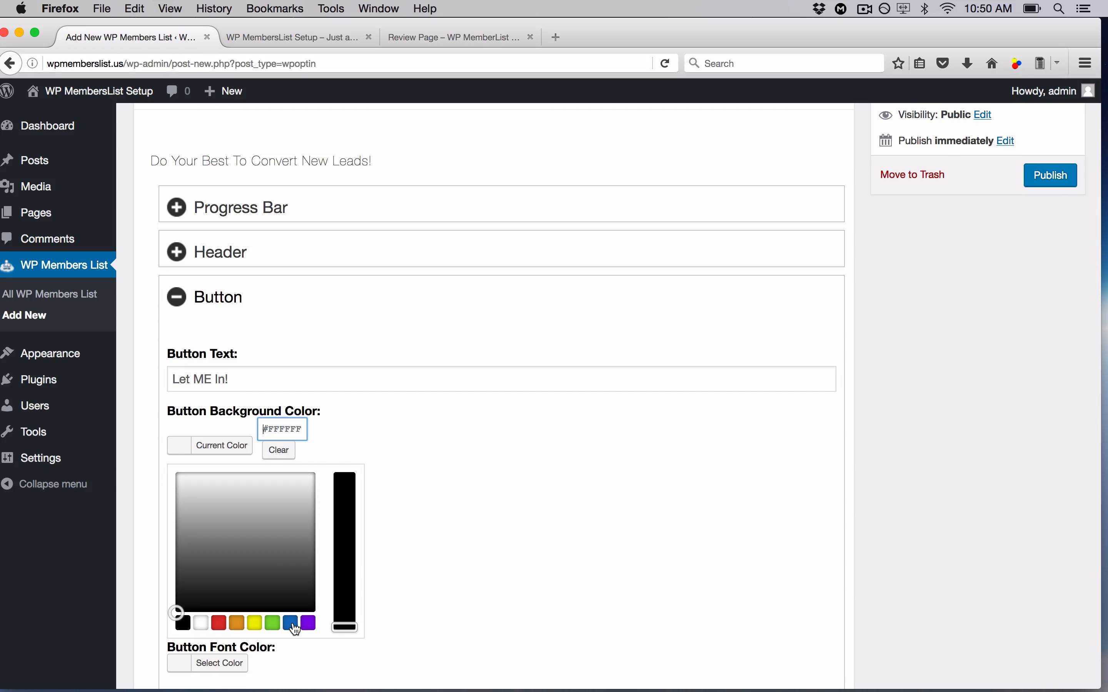
{"action": "left_click", "coordinate": [309, 623]}
{"action": "left_click", "coordinate": [407, 538]}
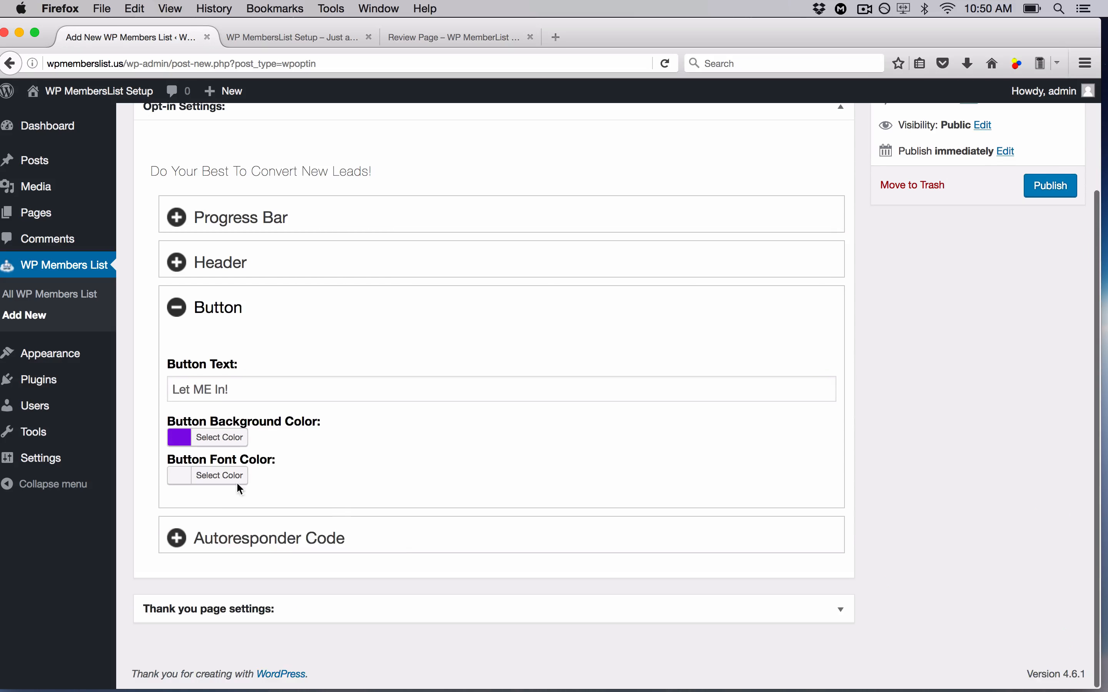
- Set the button text colour to light grey #d8d8d8
{"action": "left_click", "coordinate": [208, 476]}
{"action": "scroll", "coordinate": [411, 497], "scroll_direction": "down", "scroll_amount": 3}
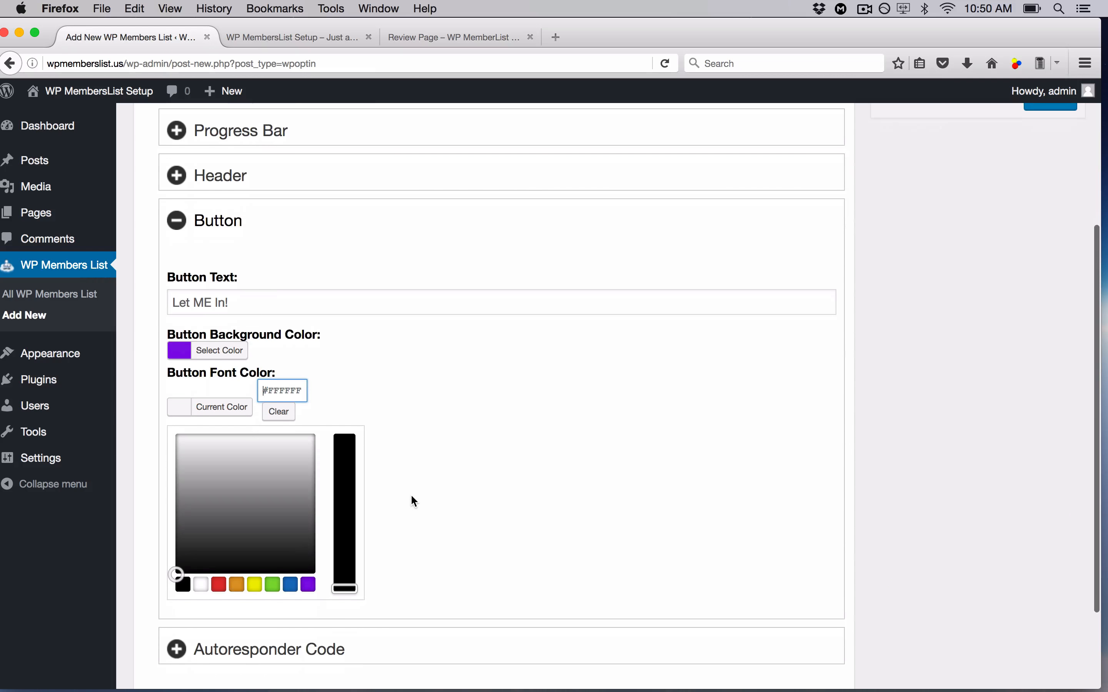
{"action": "left_click", "coordinate": [180, 497]}
{"action": "left_click_drag", "start_coordinate": [180, 497], "coordinate": [176, 555]}
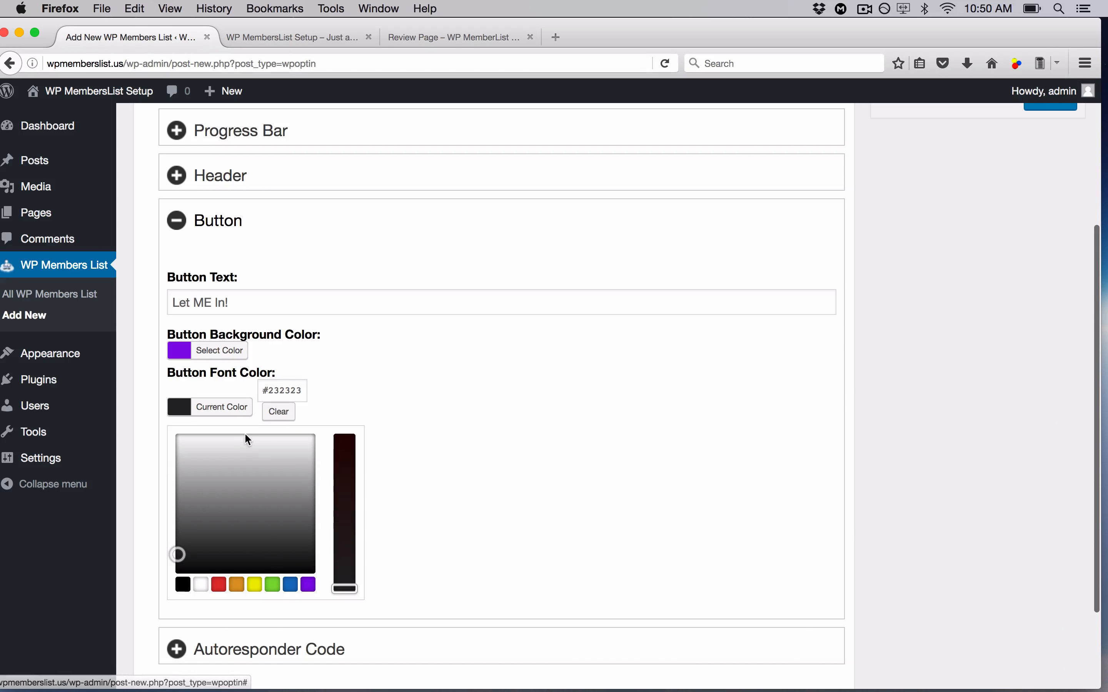
{"action": "left_click", "coordinate": [311, 441]}
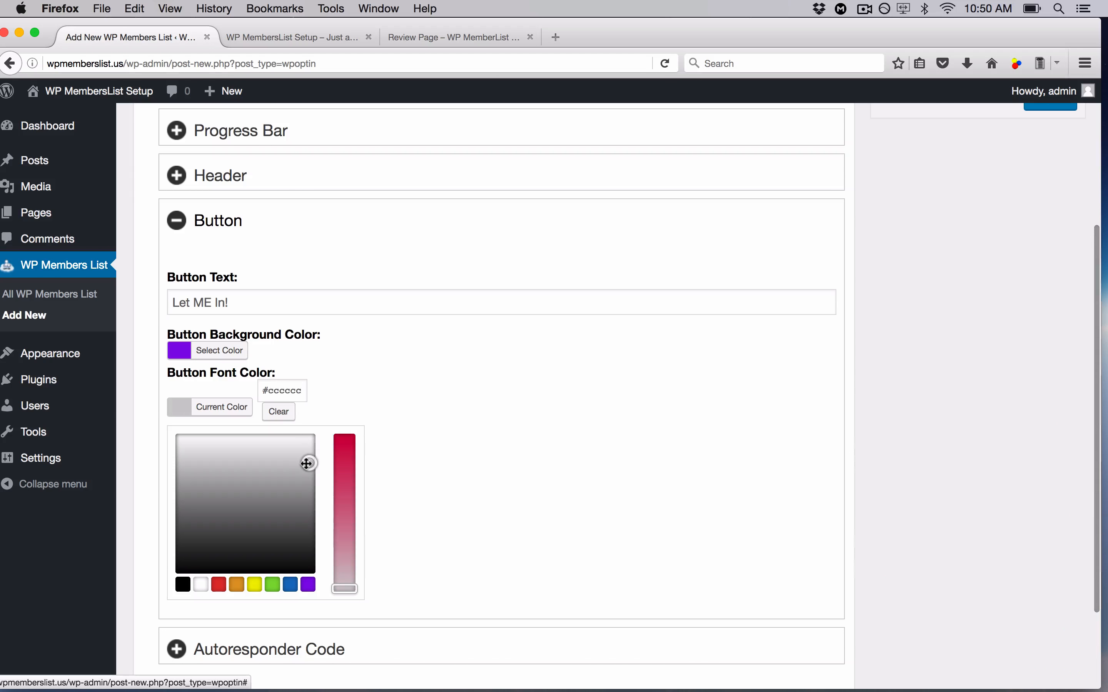
{"action": "left_click_drag", "start_coordinate": [304, 462], "coordinate": [280, 456]}
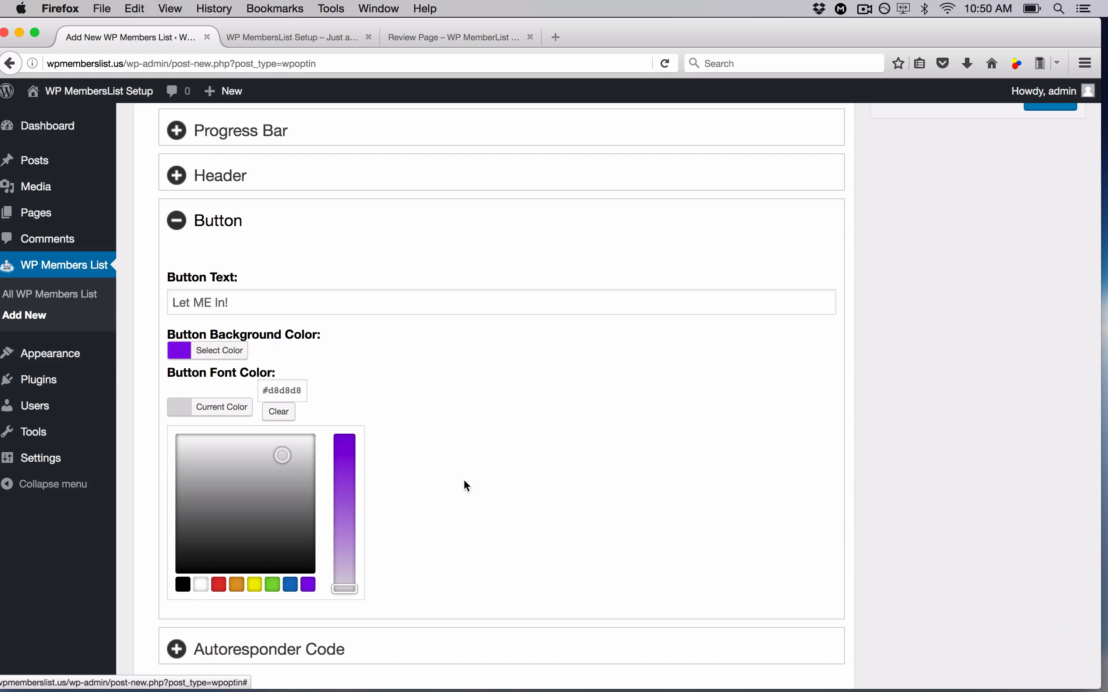
{"action": "left_click", "coordinate": [474, 486]}
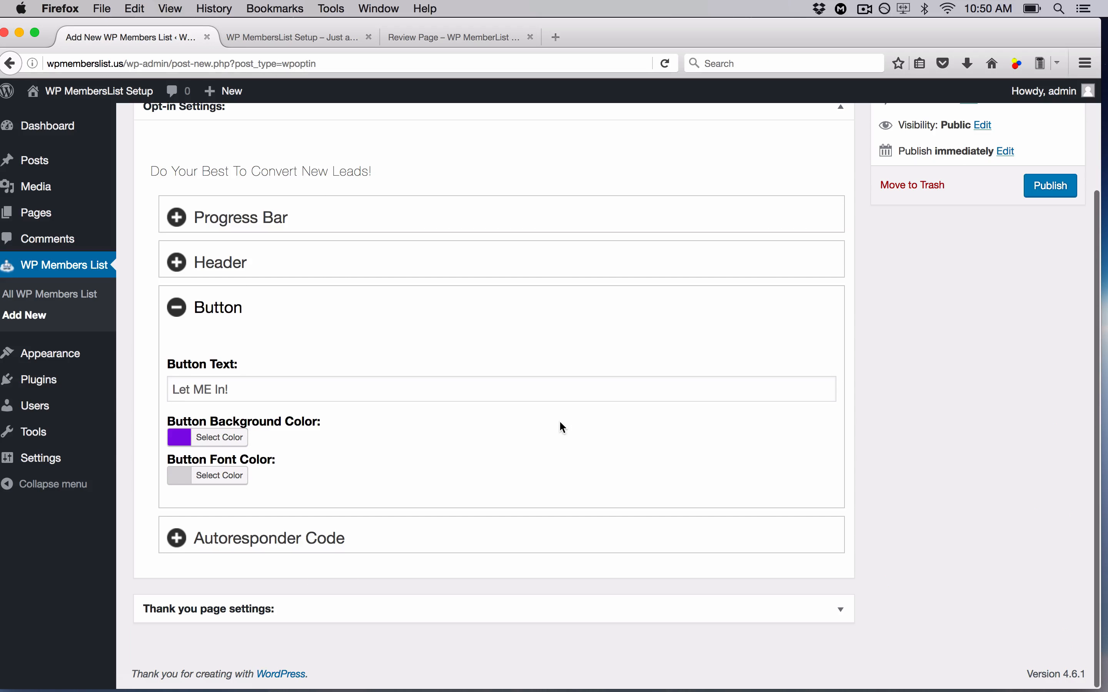
{"action": "left_click", "coordinate": [378, 534]}
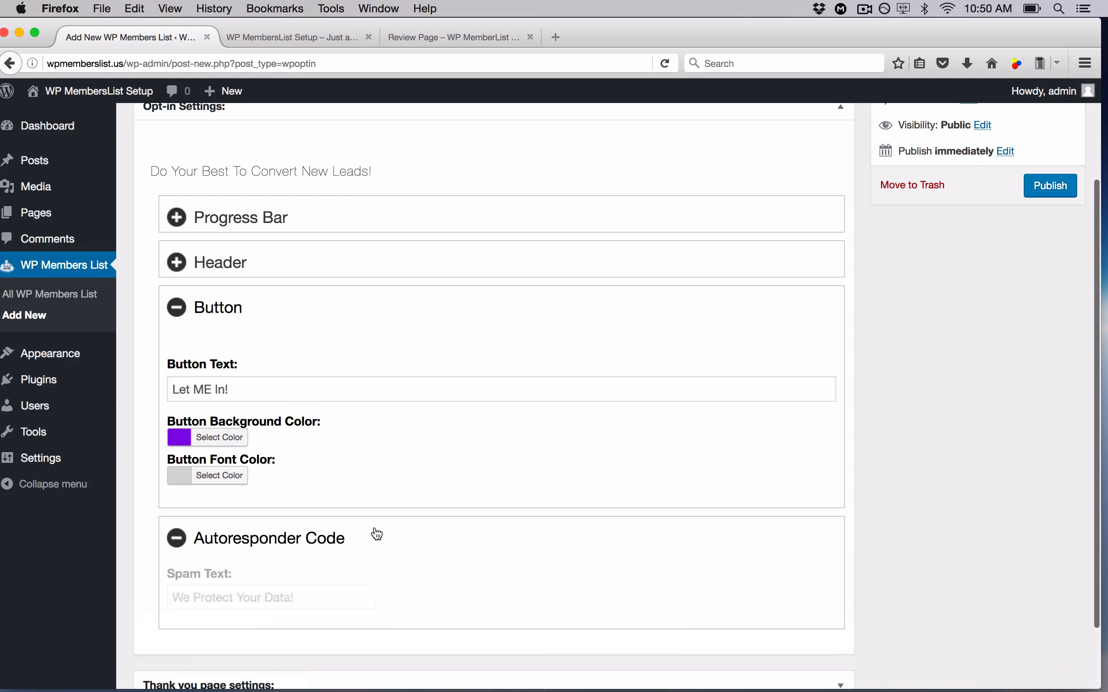
- Review the Autoresponder Code fields against the live page, then fold away Autoresponder Code and Button
{"action": "scroll", "coordinate": [445, 480], "scroll_direction": "down", "scroll_amount": 5}
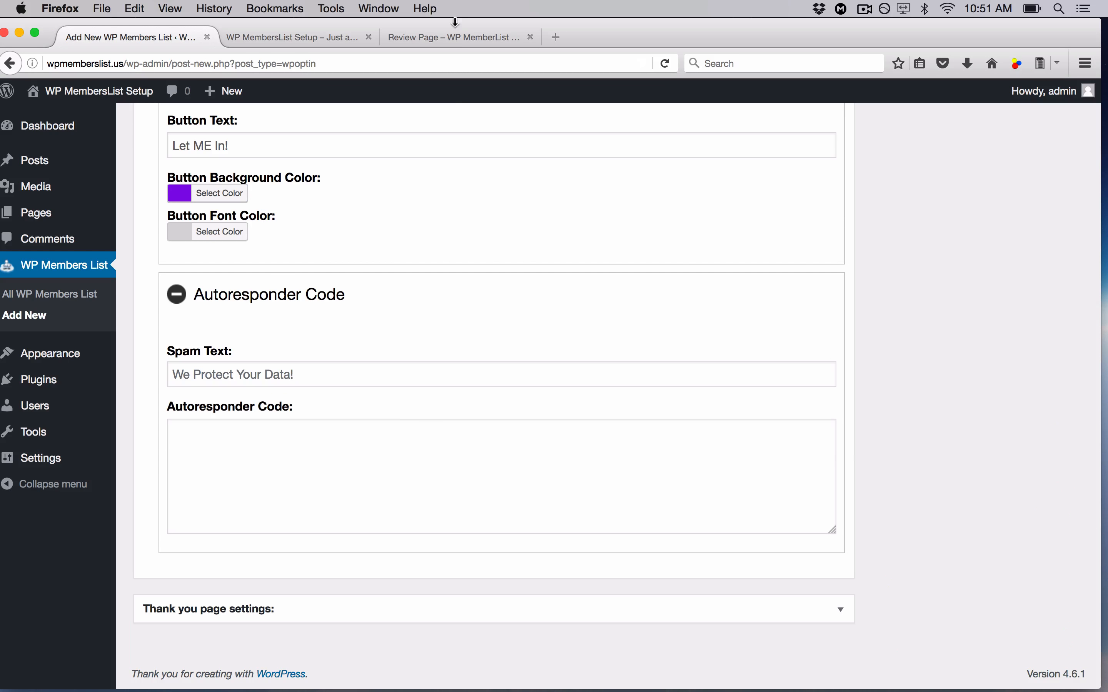
{"action": "left_click", "coordinate": [457, 36]}
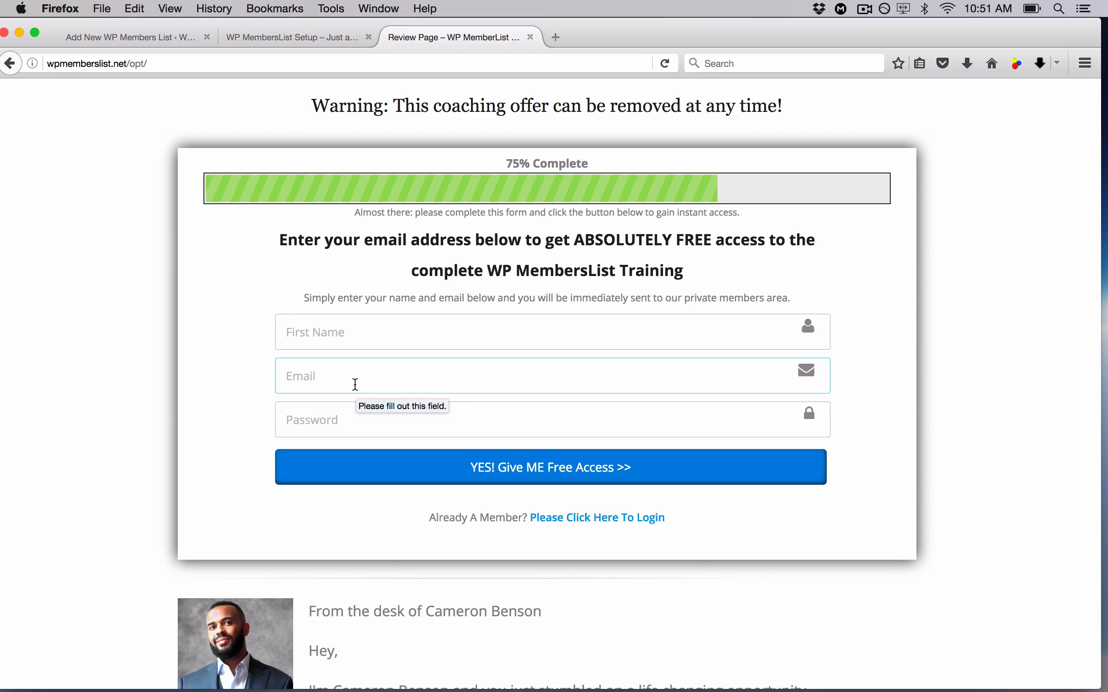
{"action": "left_click", "coordinate": [127, 36]}
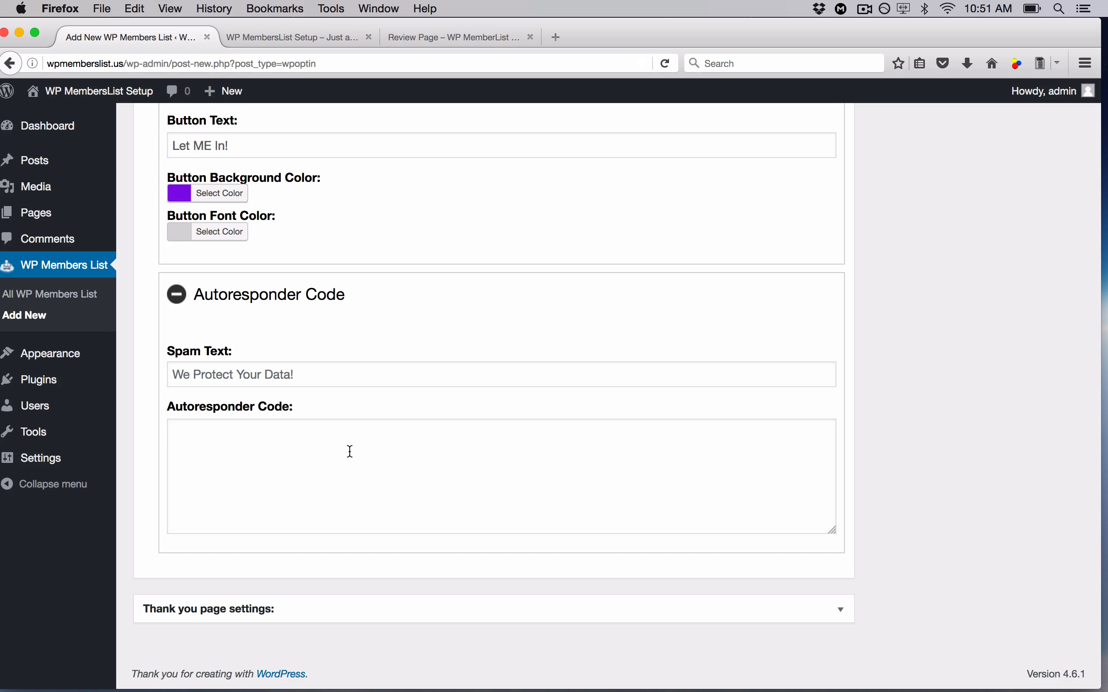
{"action": "scroll", "coordinate": [350, 451], "scroll_direction": "up", "scroll_amount": 10}
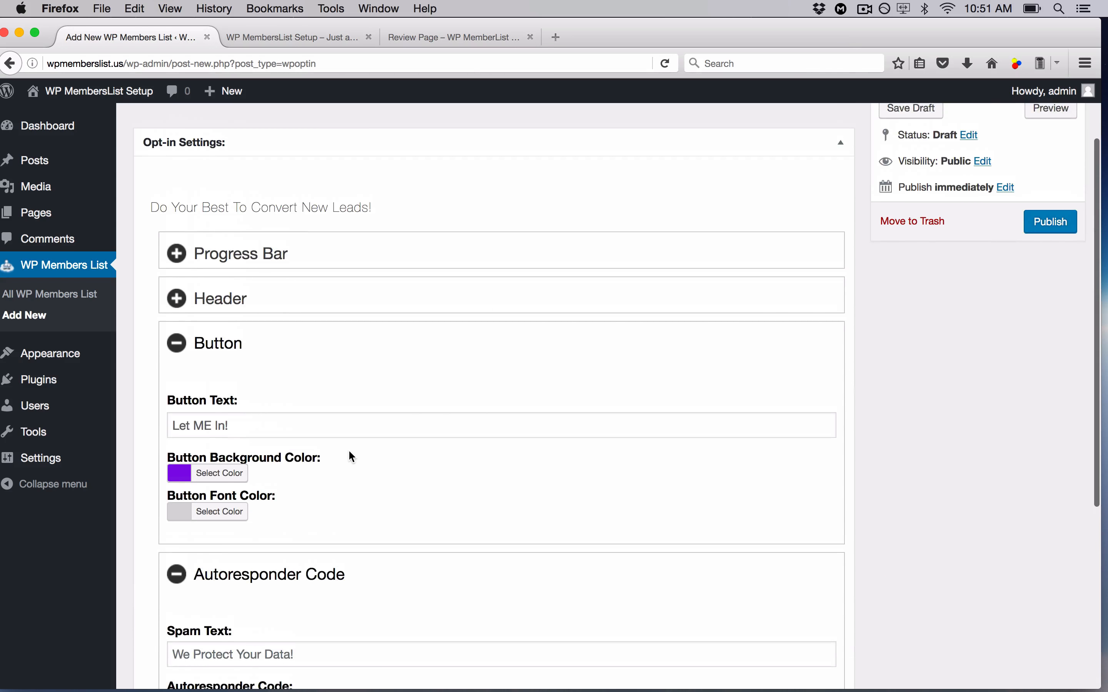
{"action": "scroll", "coordinate": [647, 504], "scroll_direction": "down", "scroll_amount": 7}
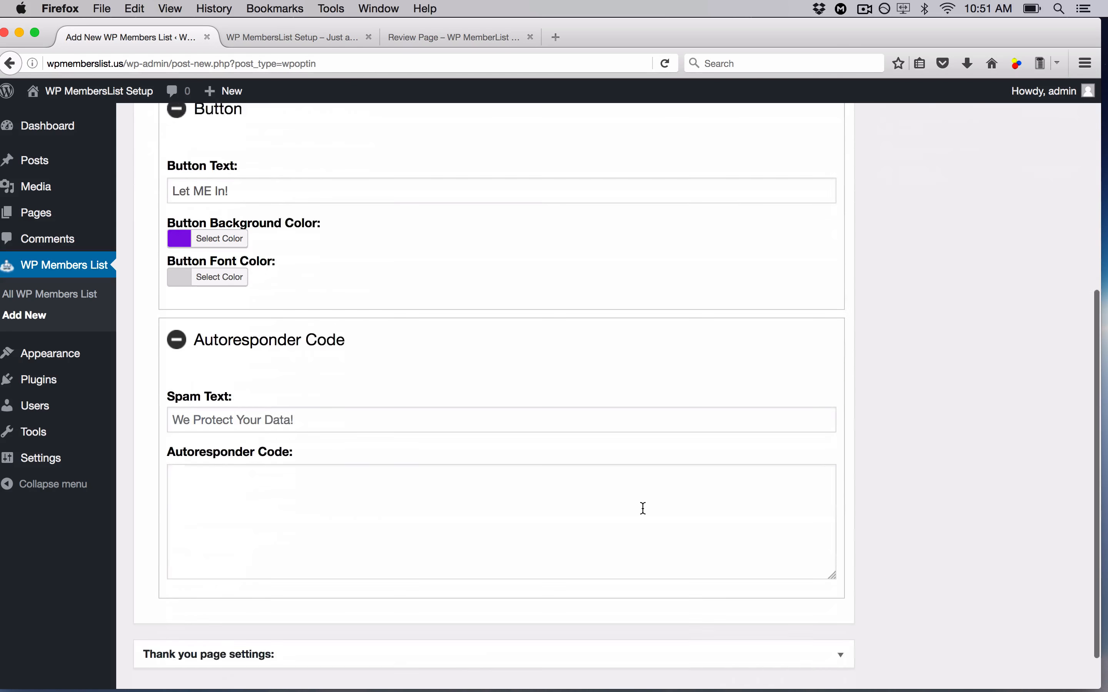
{"action": "scroll", "coordinate": [643, 509], "scroll_direction": "up", "scroll_amount": 1}
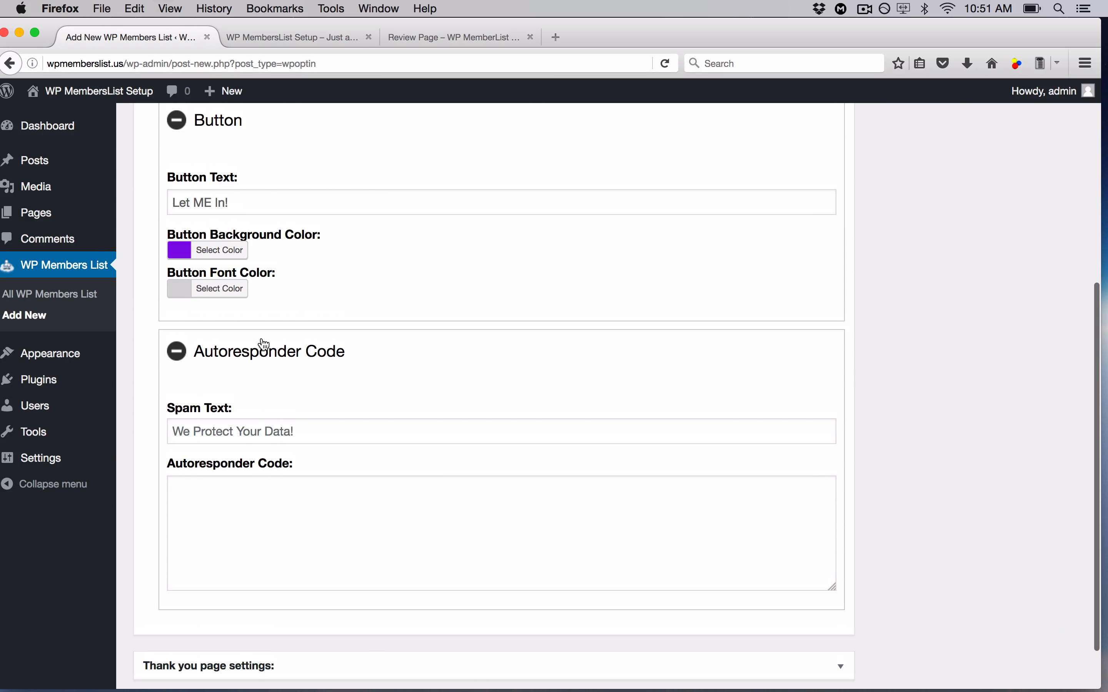
{"action": "left_click", "coordinate": [176, 353]}
{"action": "left_click", "coordinate": [178, 322]}
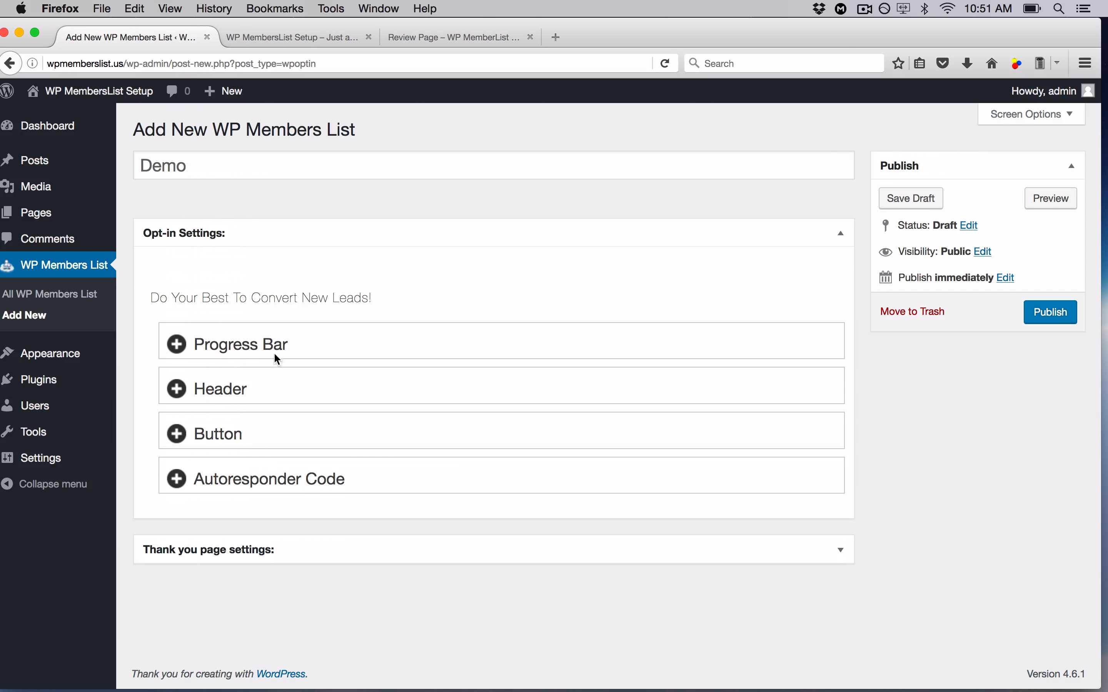
- Open the thank-you page Progress Bar settings and colour the bar green (#81d742)
{"action": "left_click", "coordinate": [843, 237]}
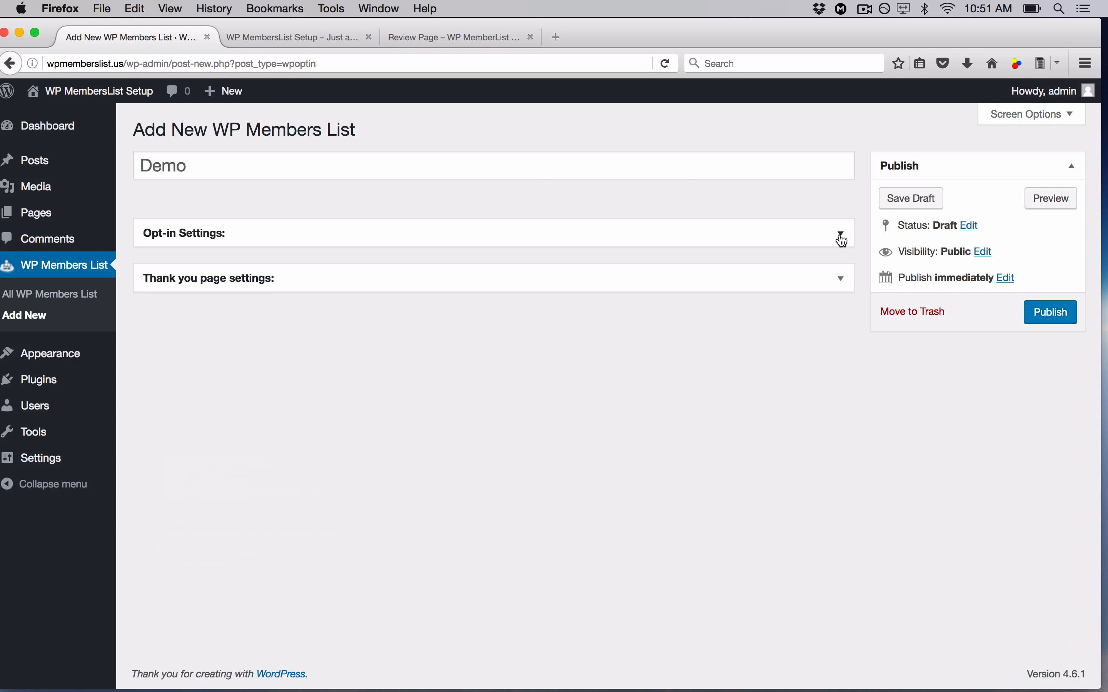
{"action": "left_click", "coordinate": [842, 282]}
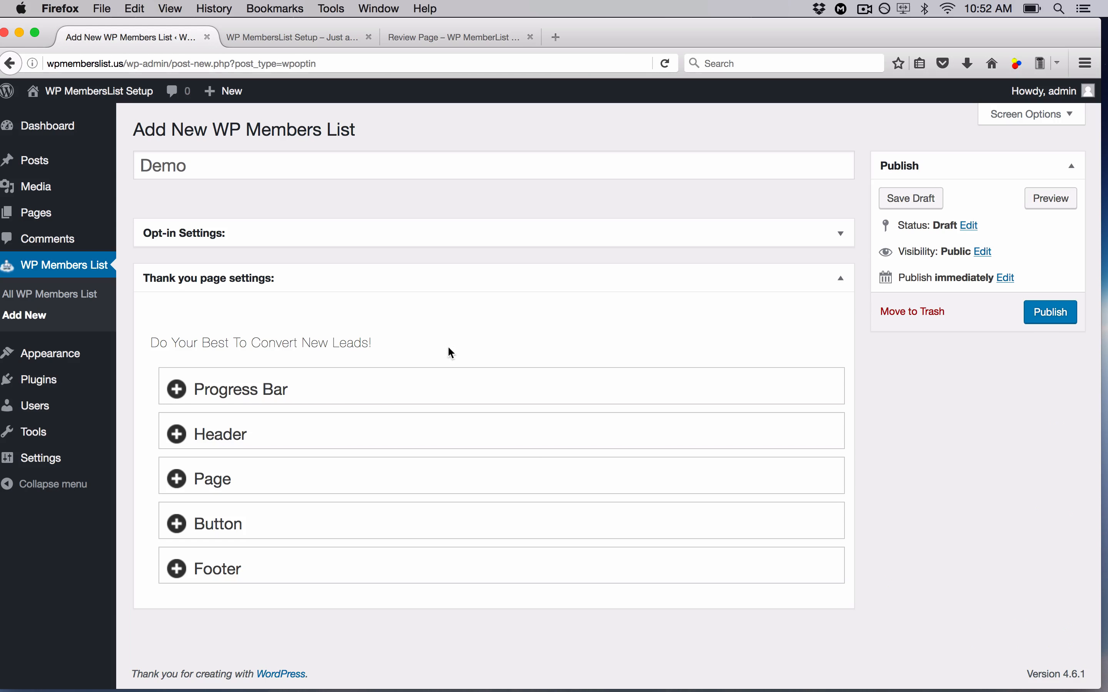
{"action": "left_click", "coordinate": [354, 396]}
{"action": "scroll", "coordinate": [355, 399], "scroll_direction": "down", "scroll_amount": 2}
{"action": "scroll", "coordinate": [356, 398], "scroll_direction": "down", "scroll_amount": 1}
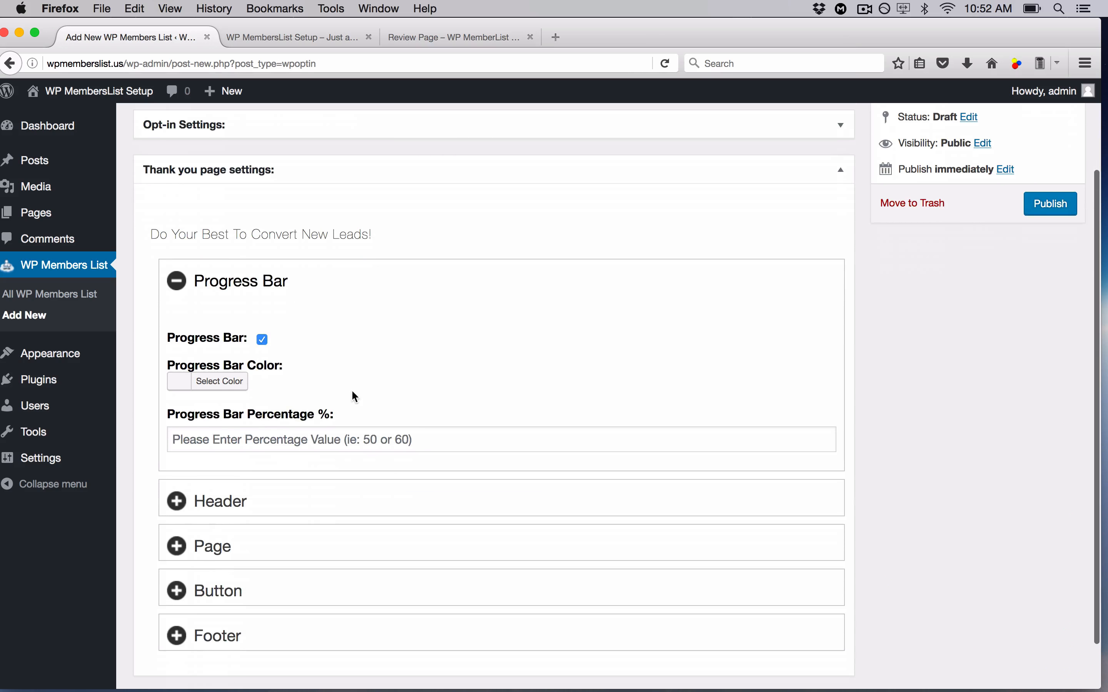
{"action": "left_click", "coordinate": [211, 380]}
{"action": "left_click", "coordinate": [272, 578]}
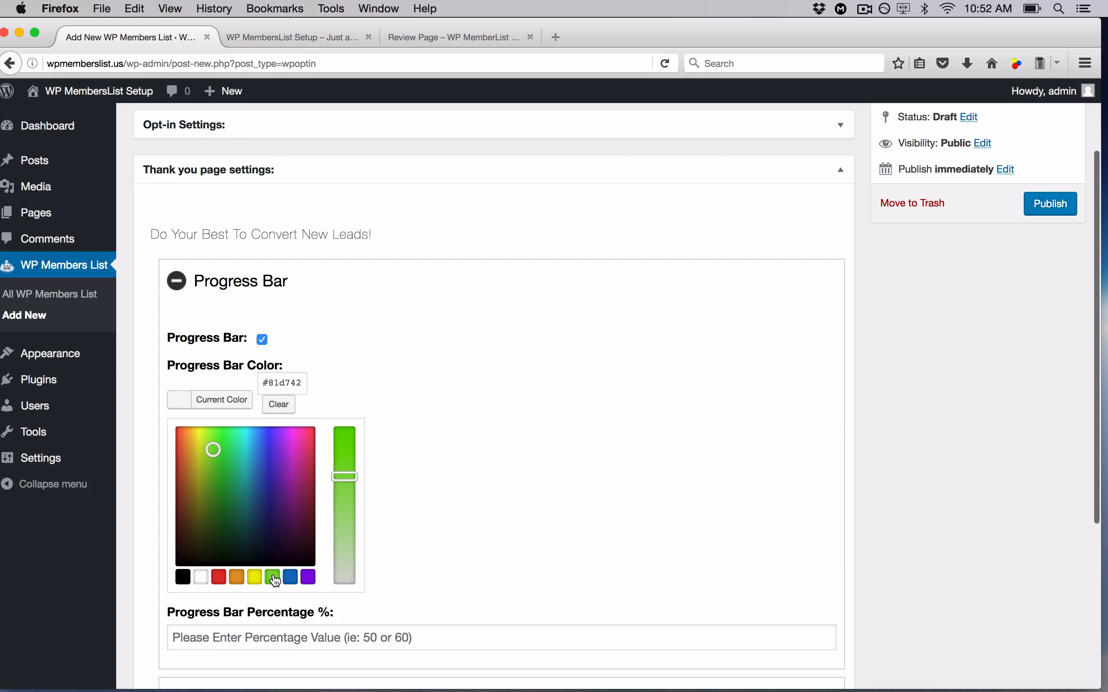
{"action": "left_click", "coordinate": [440, 448]}
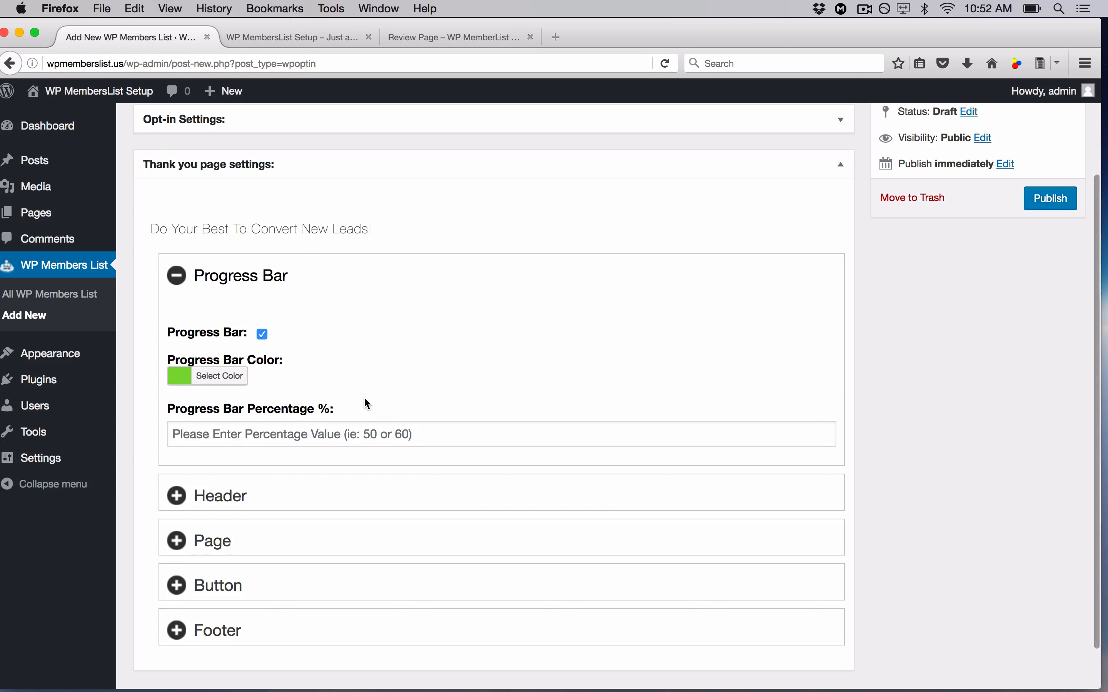
- Set the progress bar percentage to 100 and fold its settings away
{"action": "left_click", "coordinate": [350, 433]}
{"action": "type", "text": "100"}
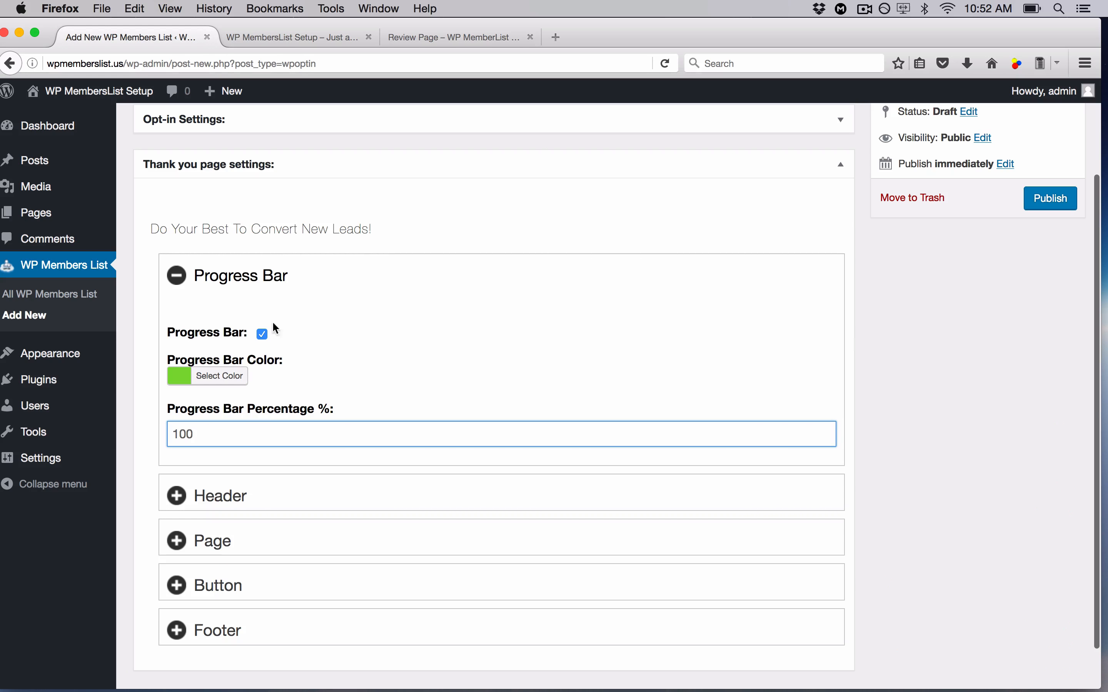
{"action": "left_click", "coordinate": [178, 276]}
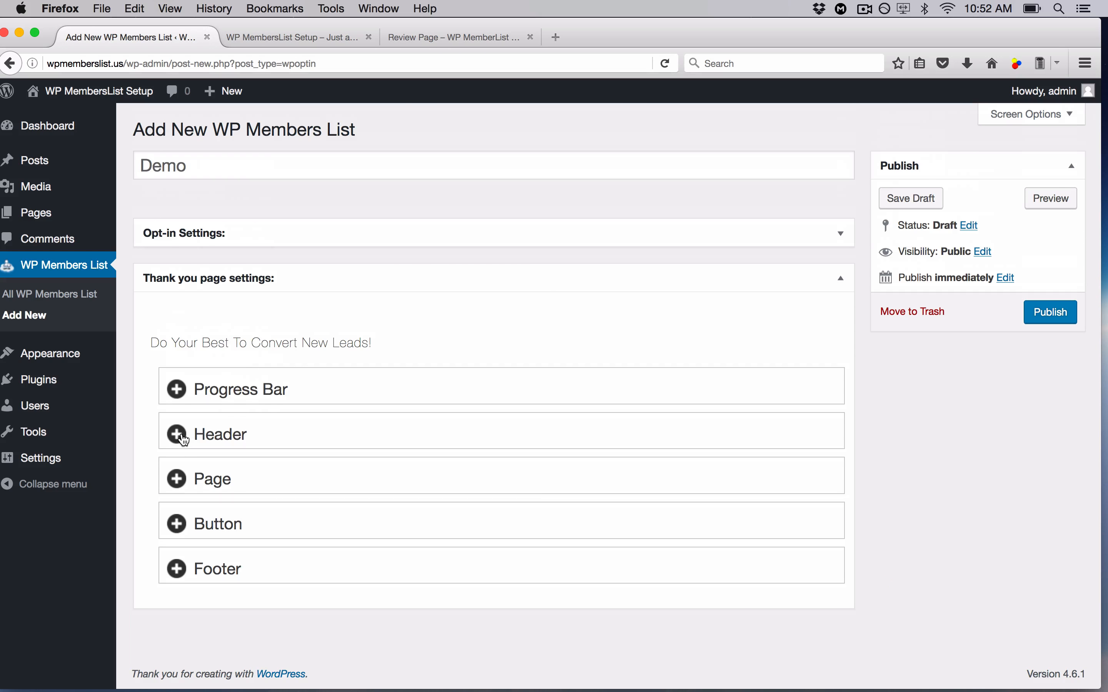
- Give the thank-you Header 'Thanks For Signing Up' and 'See You In The Members Area', then fold it away
{"action": "left_click", "coordinate": [178, 434]}
{"action": "scroll", "coordinate": [481, 454], "scroll_direction": "down", "scroll_amount": 1}
{"action": "scroll", "coordinate": [477, 450], "scroll_direction": "down", "scroll_amount": 1}
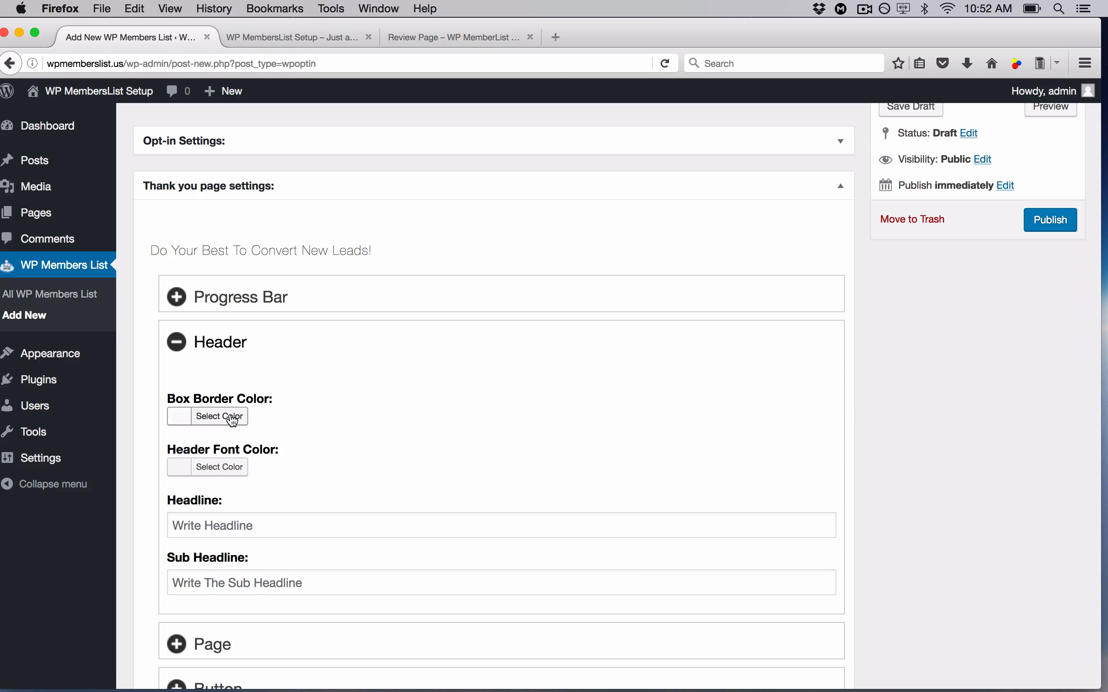
{"action": "scroll", "coordinate": [301, 431], "scroll_direction": "down", "scroll_amount": 1}
{"action": "scroll", "coordinate": [301, 431], "scroll_direction": "down", "scroll_amount": 1}
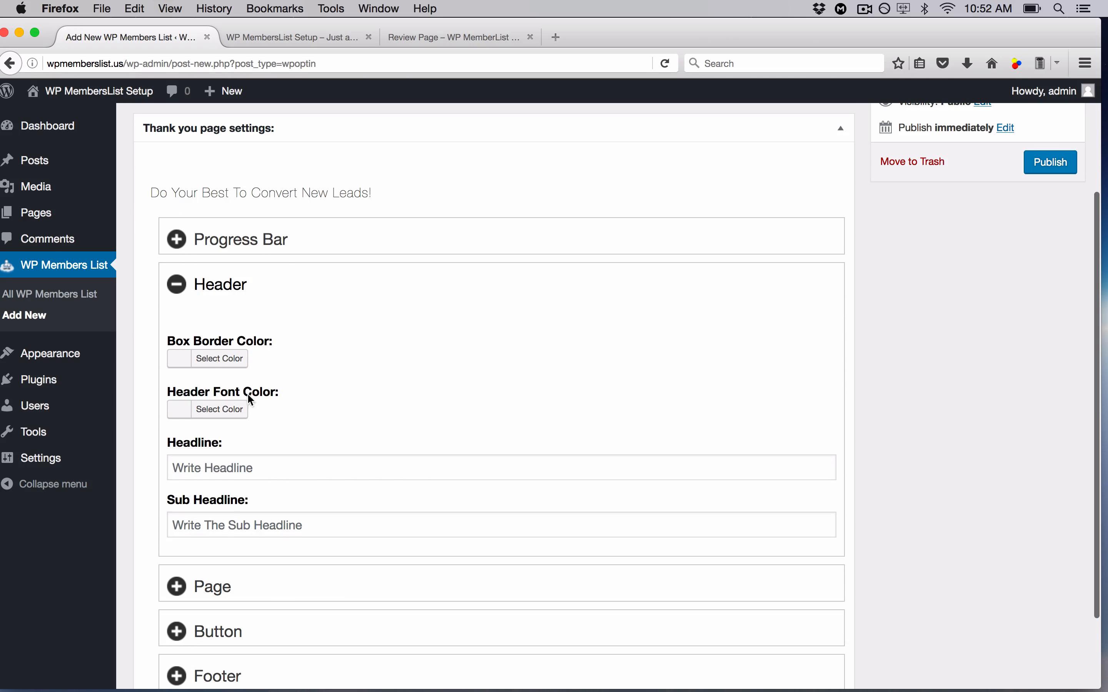
{"action": "scroll", "coordinate": [270, 414], "scroll_direction": "down", "scroll_amount": 1}
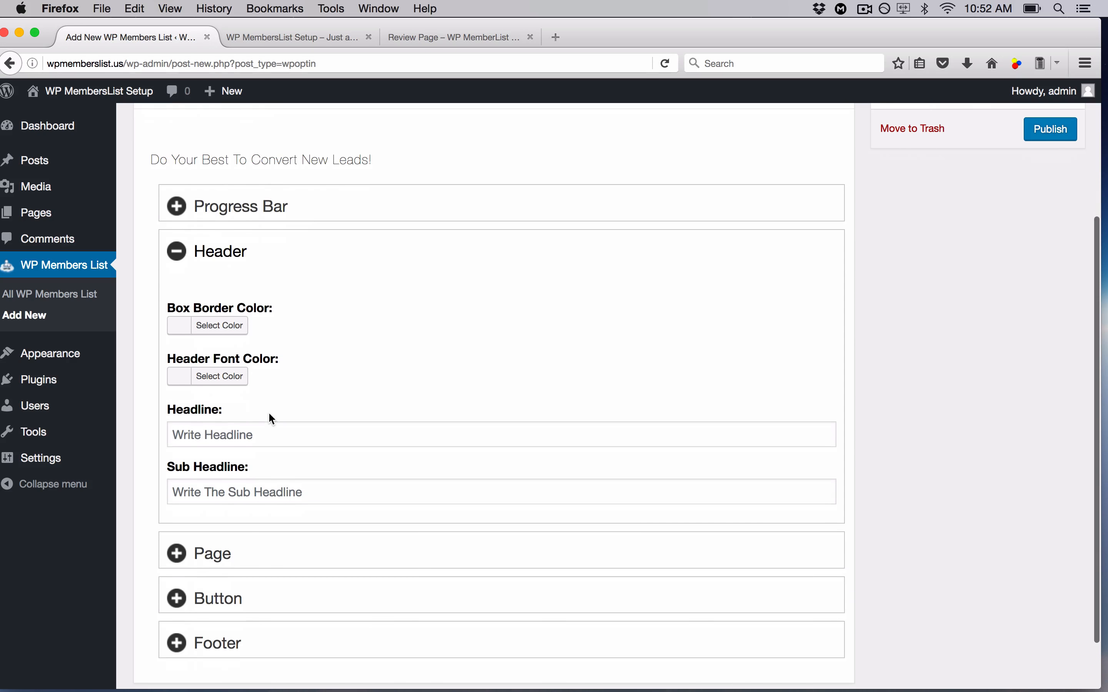
{"action": "left_click", "coordinate": [251, 430]}
{"action": "type", "text": "Thanks For "}
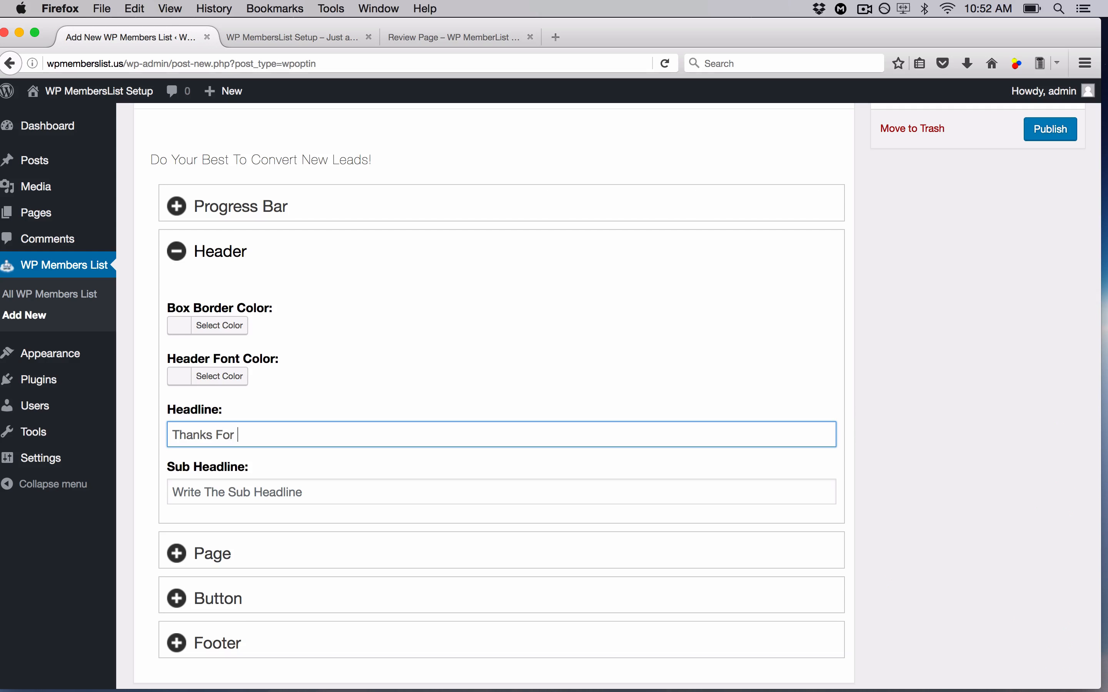
{"action": "type", "text": "Signing Up"}
{"action": "key", "text": "Tab"}
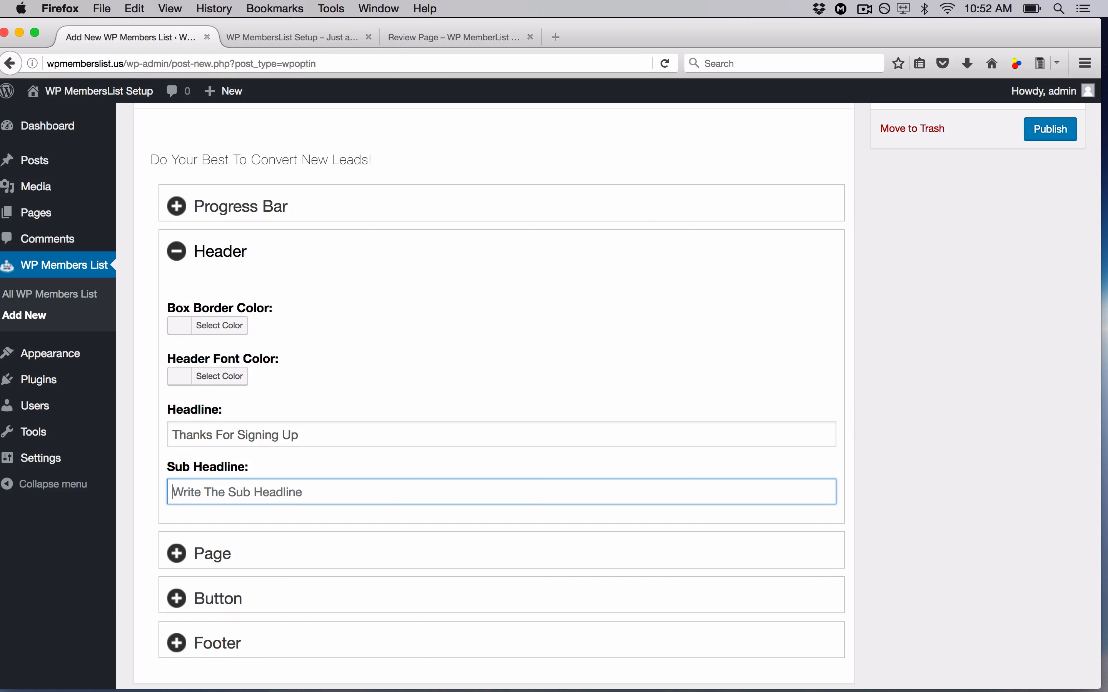
{"action": "scroll", "coordinate": [504, 394], "scroll_direction": "down", "scroll_amount": 3}
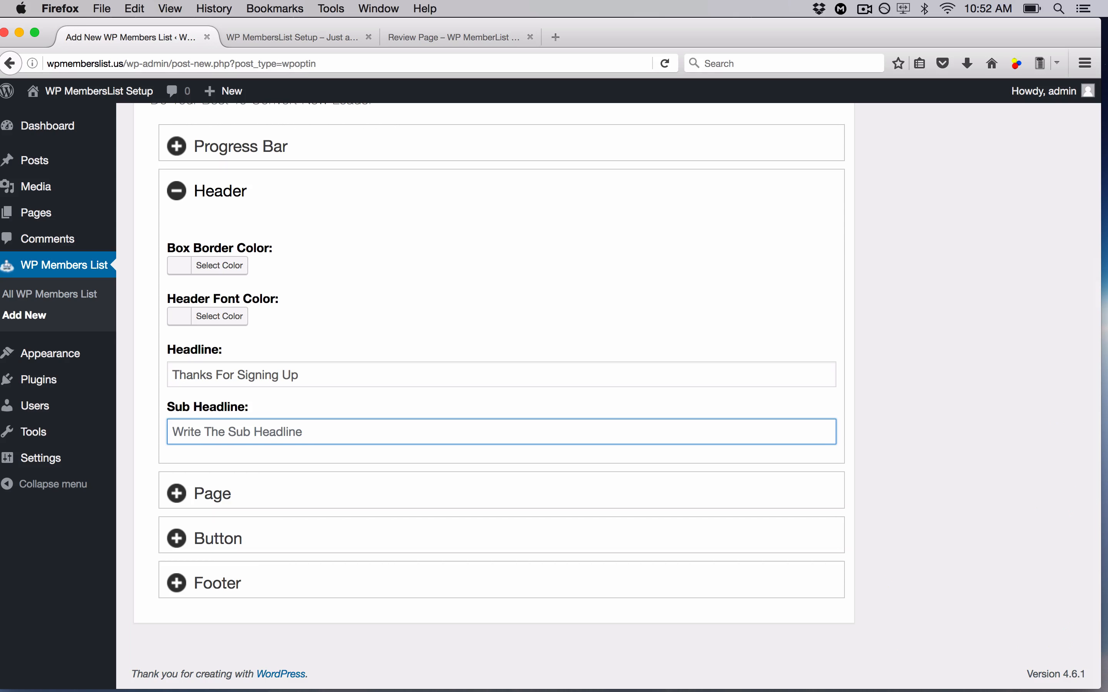
{"action": "type", "text": "See "}
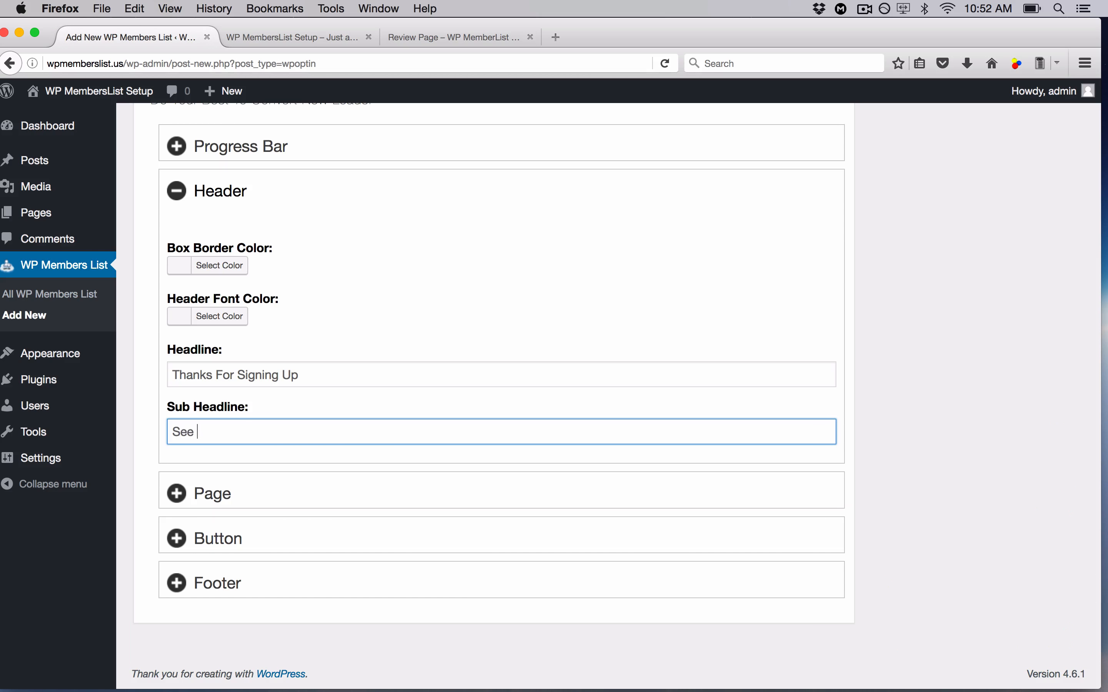
{"action": "type", "text": "You In The Members Area"}
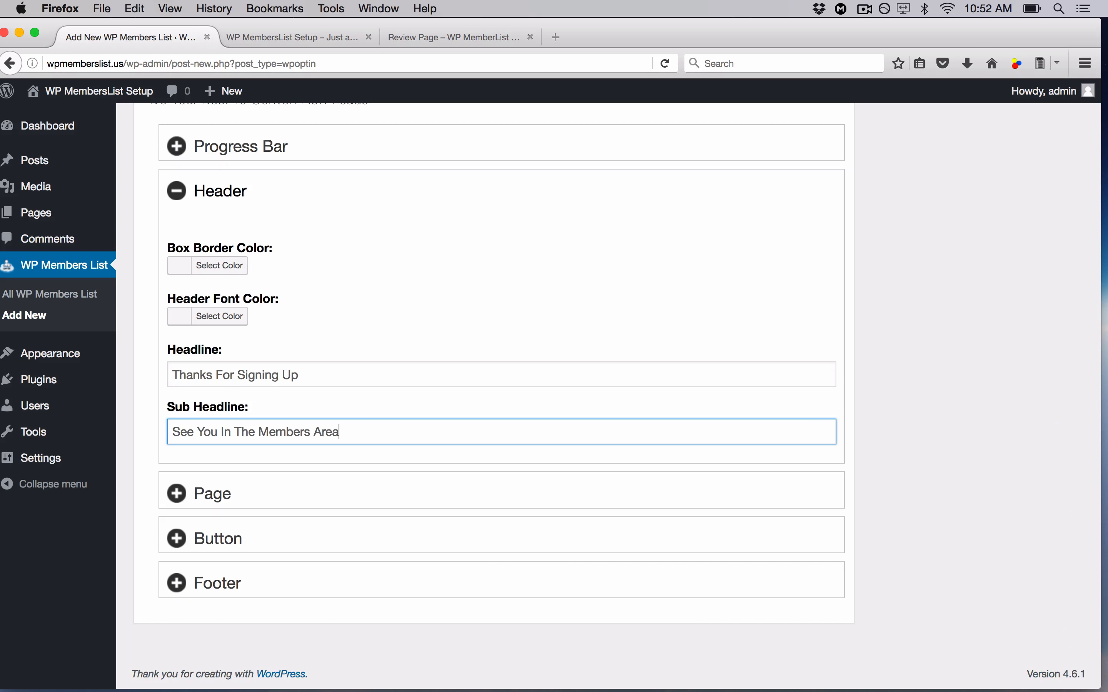
{"action": "left_click", "coordinate": [183, 190]}
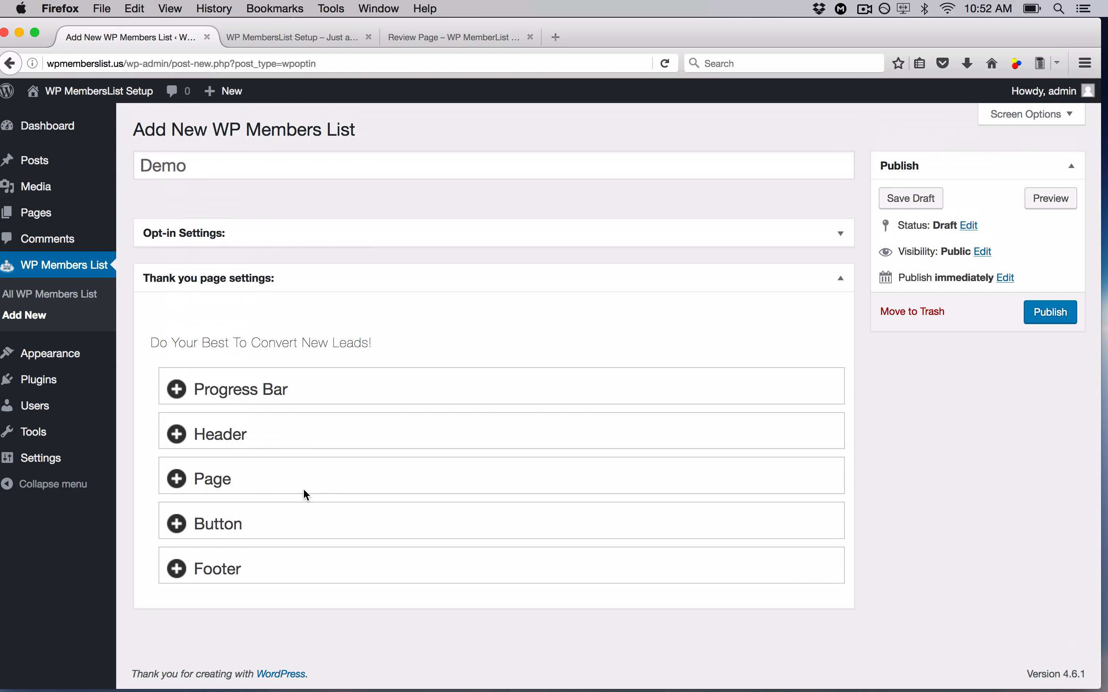
- Write the Page Text 'Thank you for registering for the free WP MembersList Demo training…', then fold Page away
{"action": "left_click", "coordinate": [244, 480]}
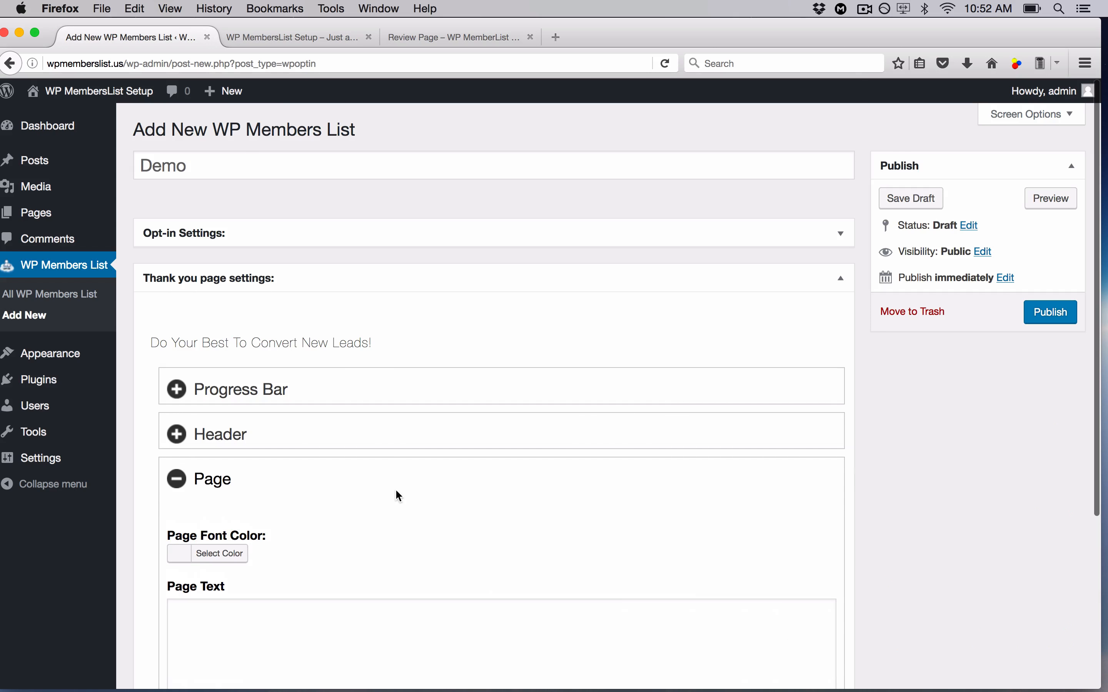
{"action": "scroll", "coordinate": [395, 489], "scroll_direction": "down", "scroll_amount": 5}
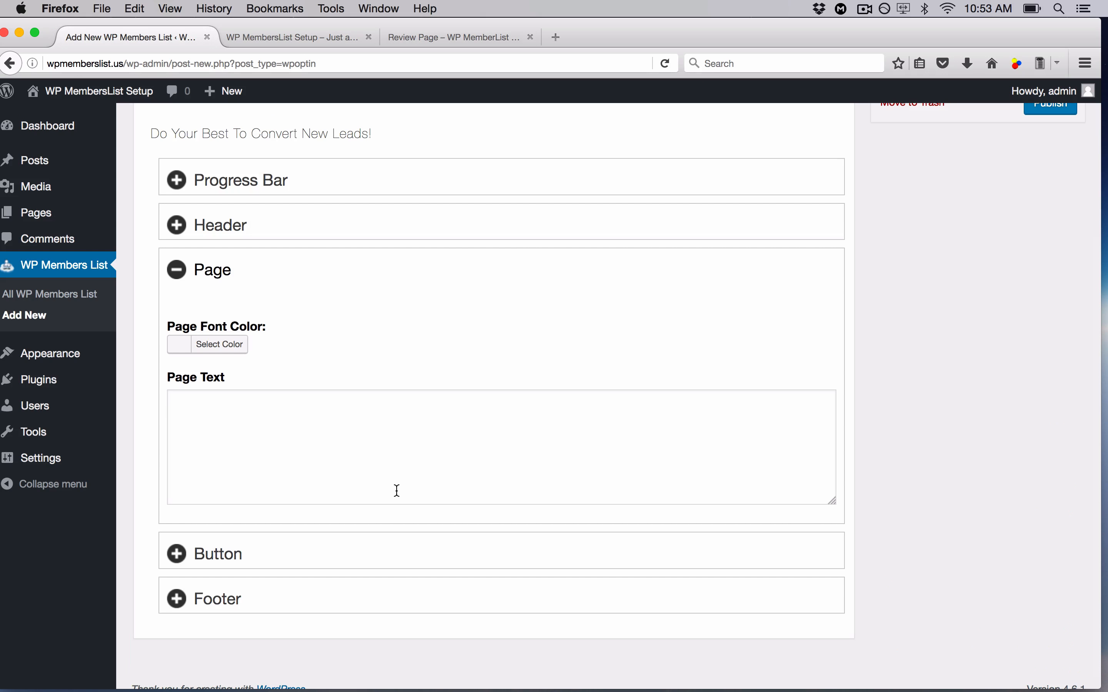
{"action": "left_click", "coordinate": [381, 465]}
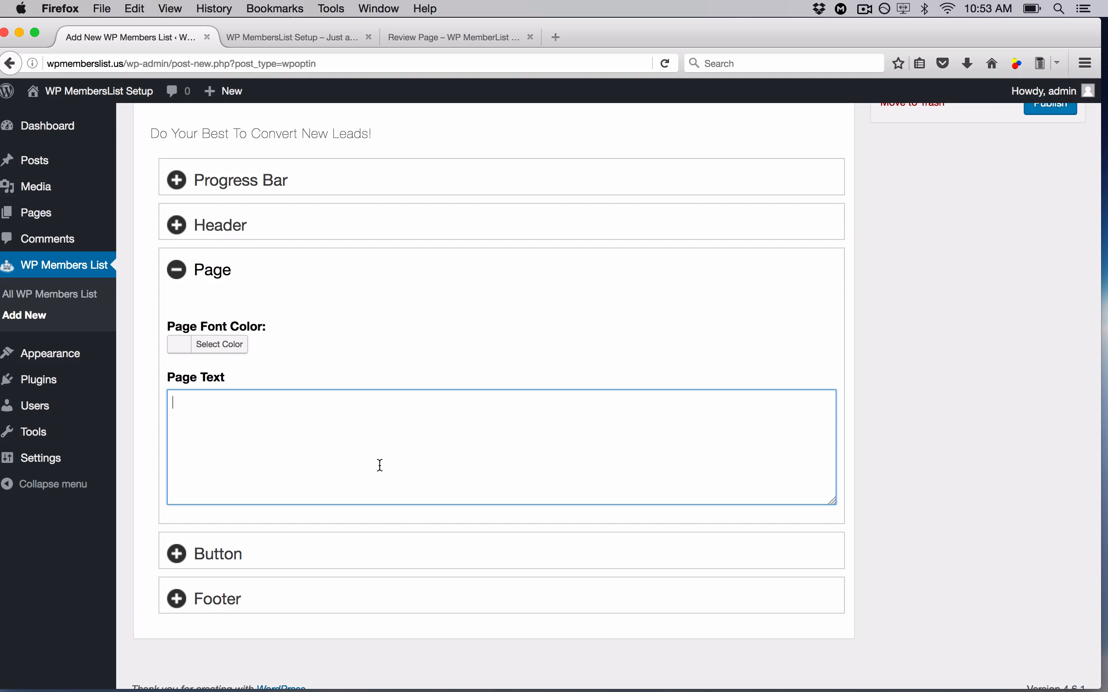
{"action": "left_click", "coordinate": [459, 35]}
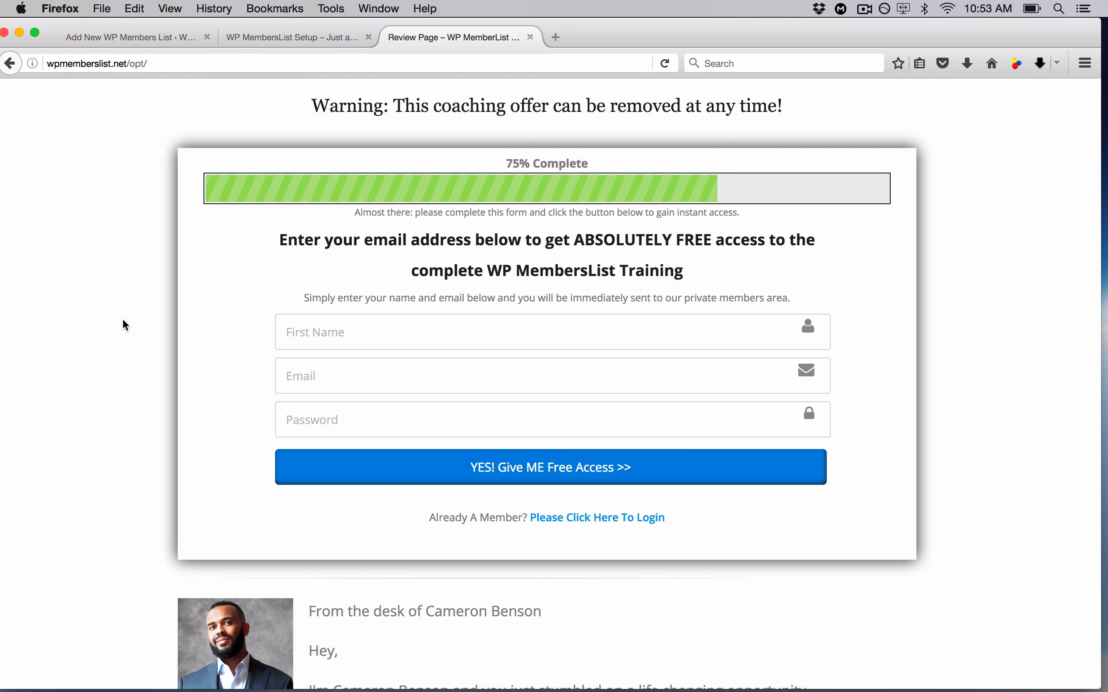
{"action": "left_click", "coordinate": [156, 37]}
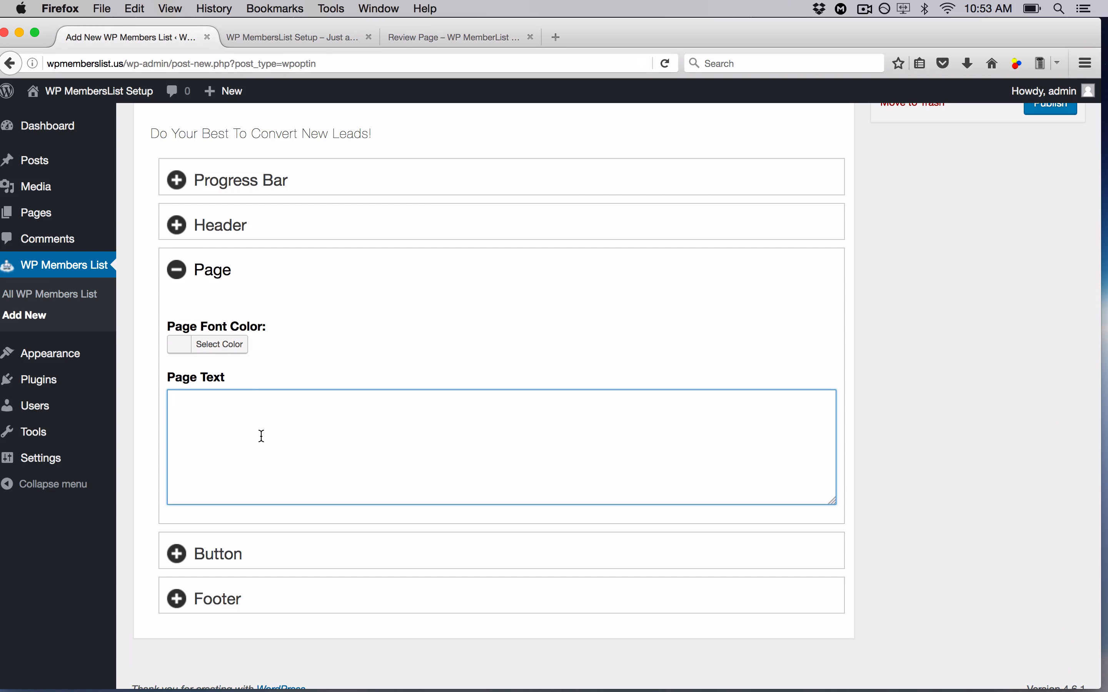
{"action": "type", "text": "Thank you for registering f"}
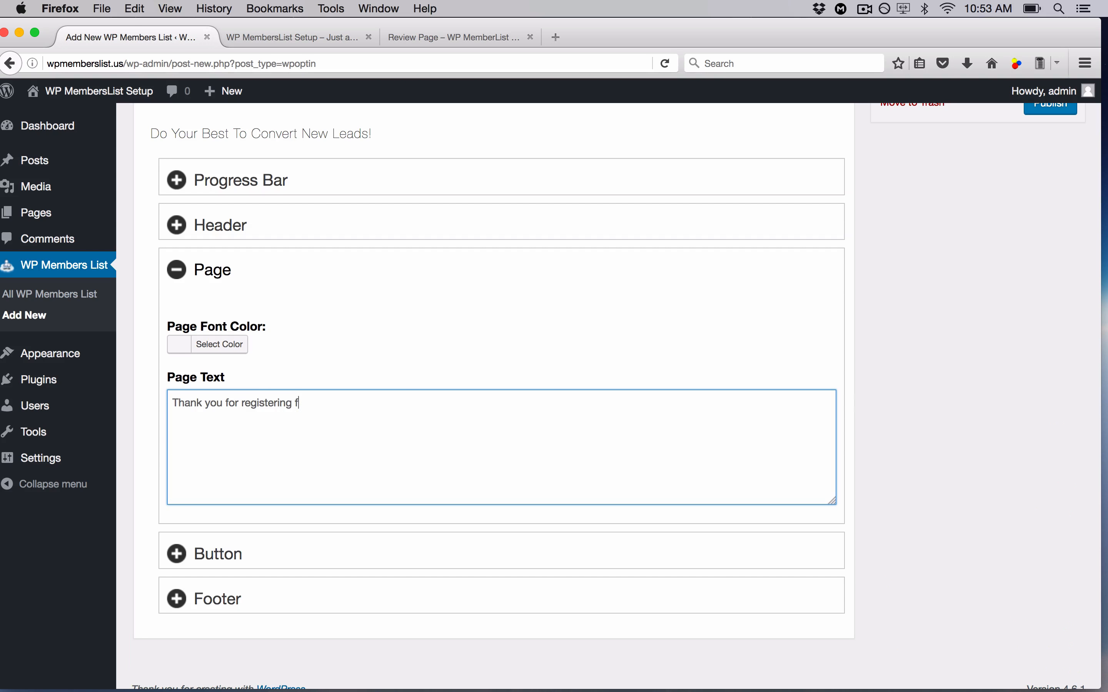
{"action": "type", "text": "or the free WP MembersList De"}
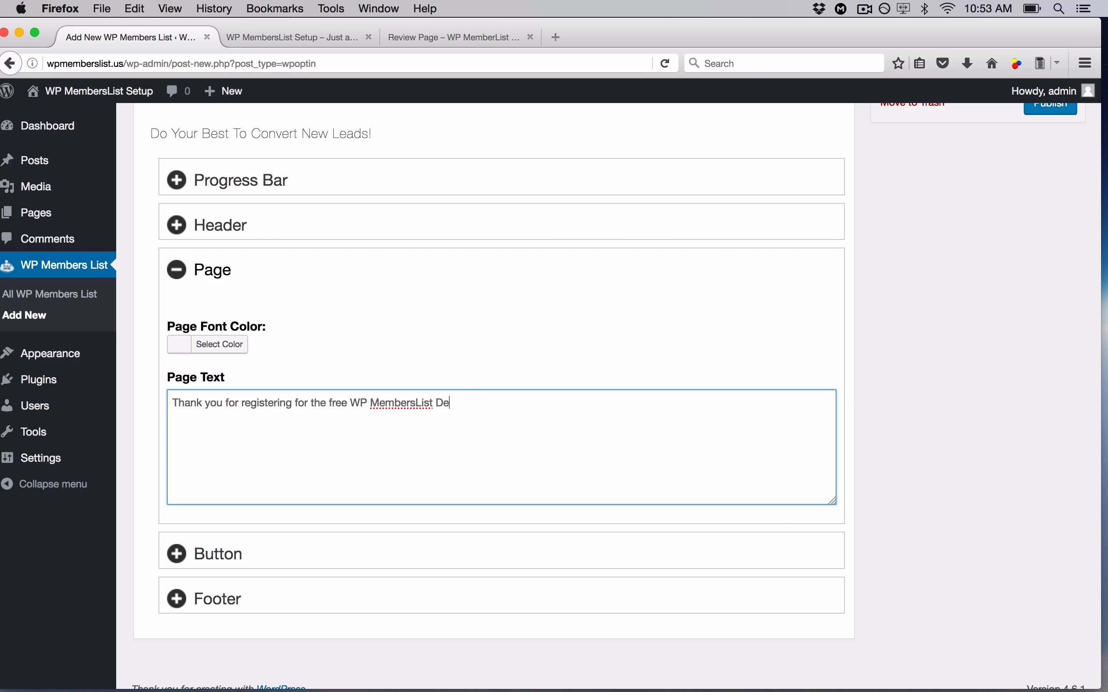
{"action": "type", "text": "mo training.  Your"}
{"action": "key", "text": "BackSpace"}
{"action": "type", "text": "'re just one ste"}
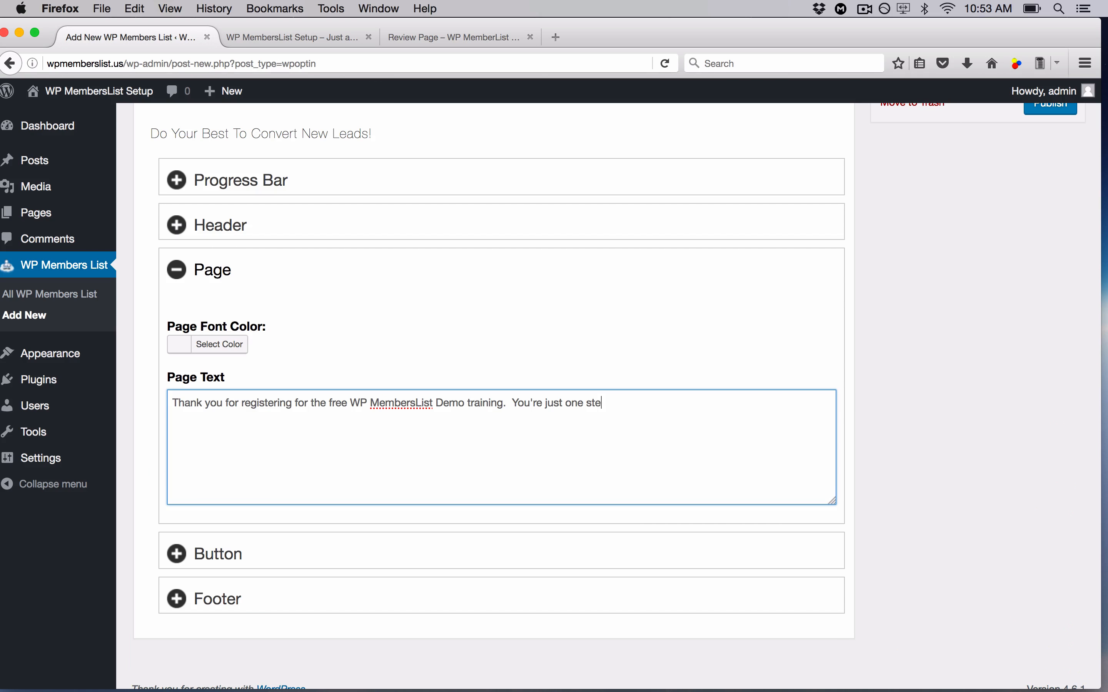
{"action": "type", "text": "p away from accessing "}
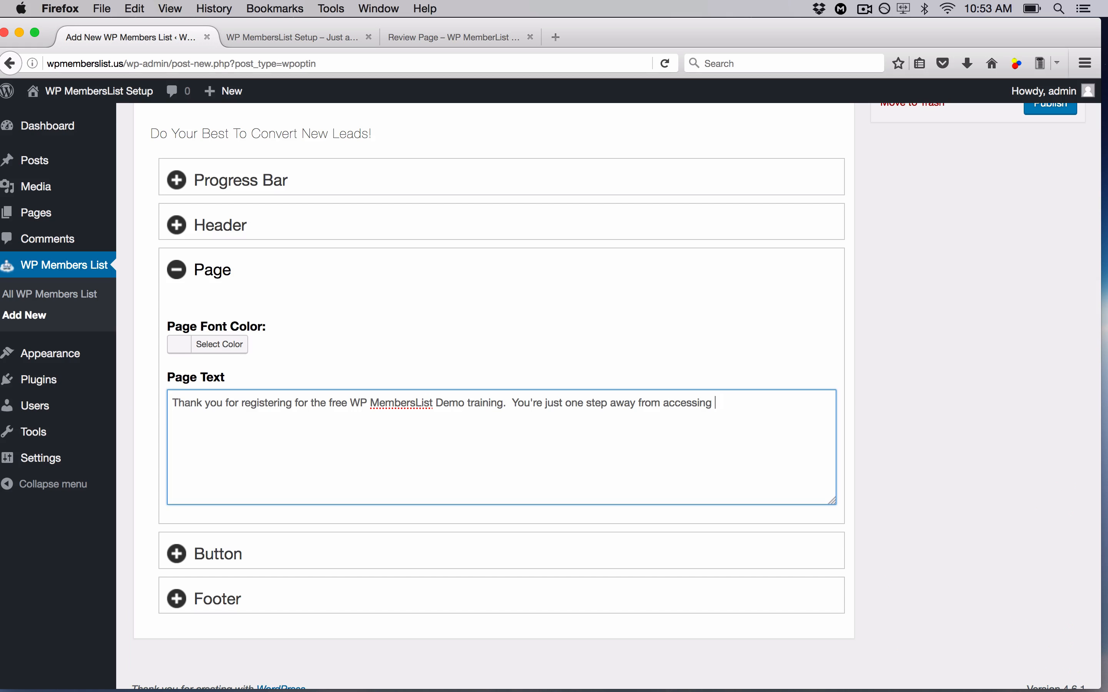
{"action": "type", "text": "the live members area.  Click the link below to login using your "}
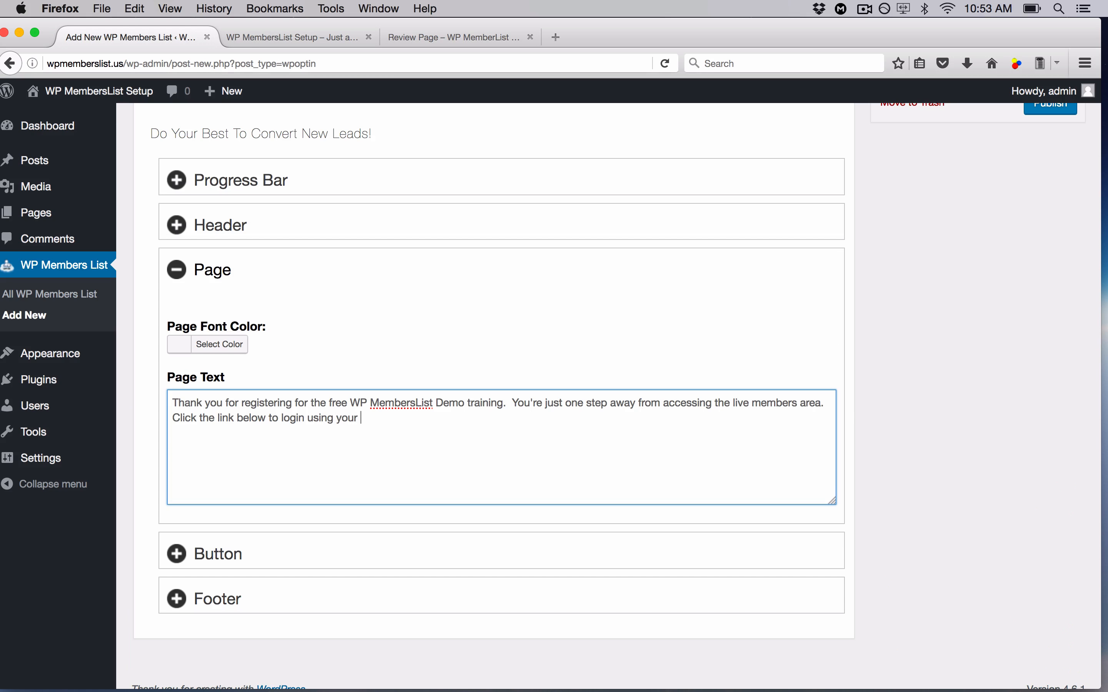
{"action": "type", "text": "primary email and password"}
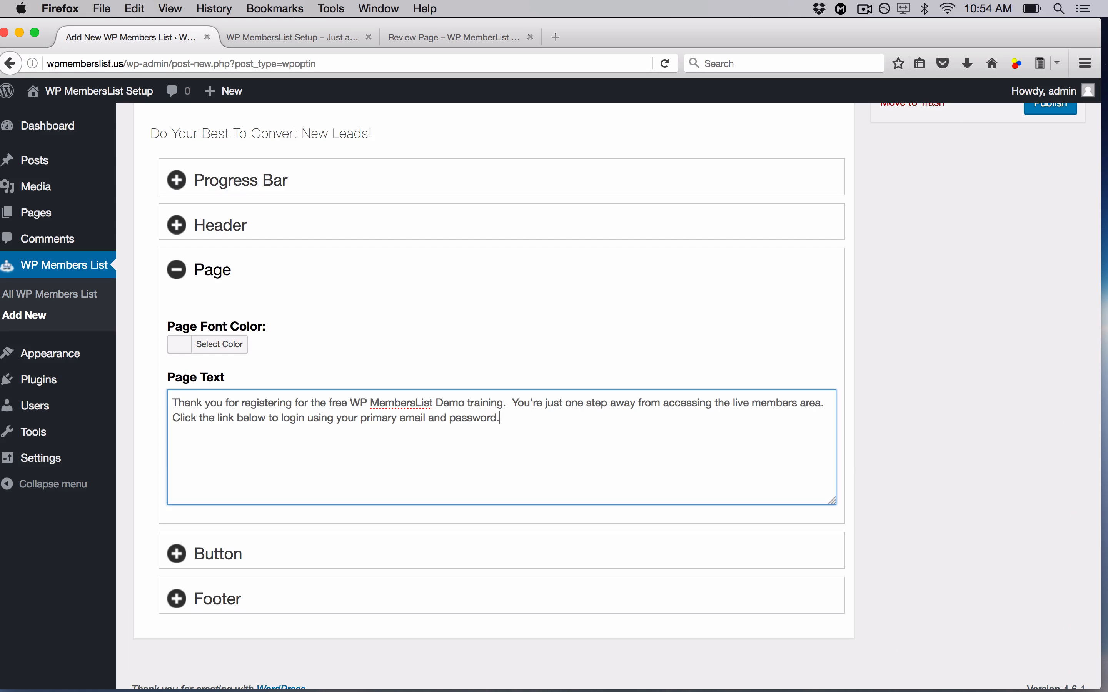
{"action": "type", "text": "!  See you in the members area."}
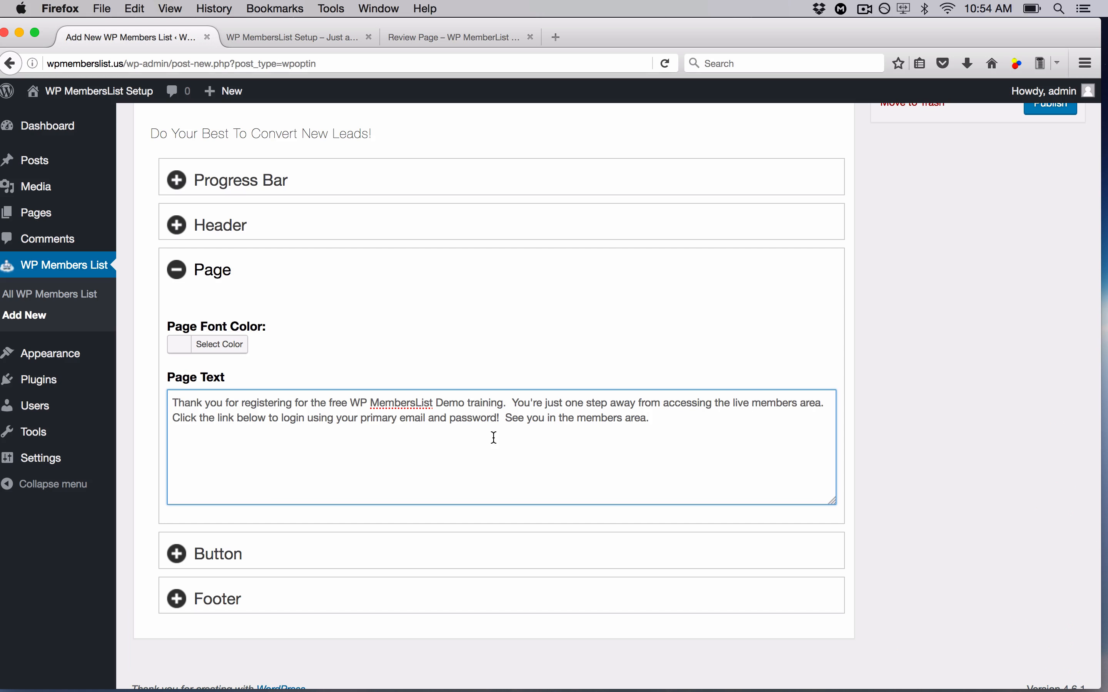
{"action": "scroll", "coordinate": [495, 438], "scroll_direction": "down", "scroll_amount": 2}
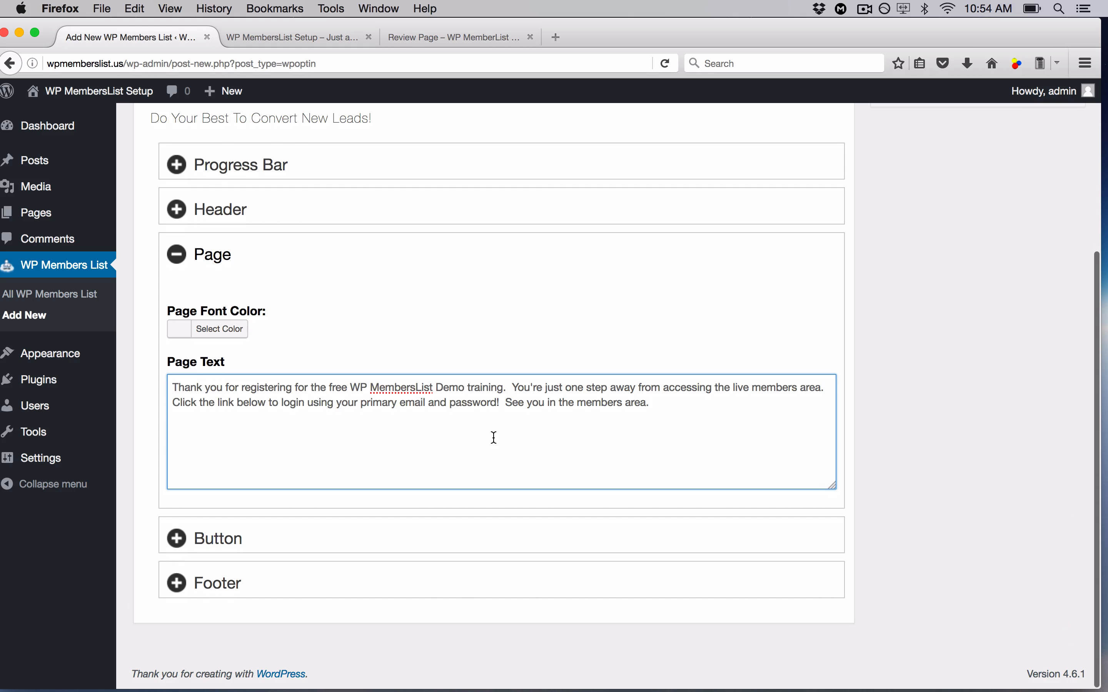
{"action": "left_click", "coordinate": [181, 261]}
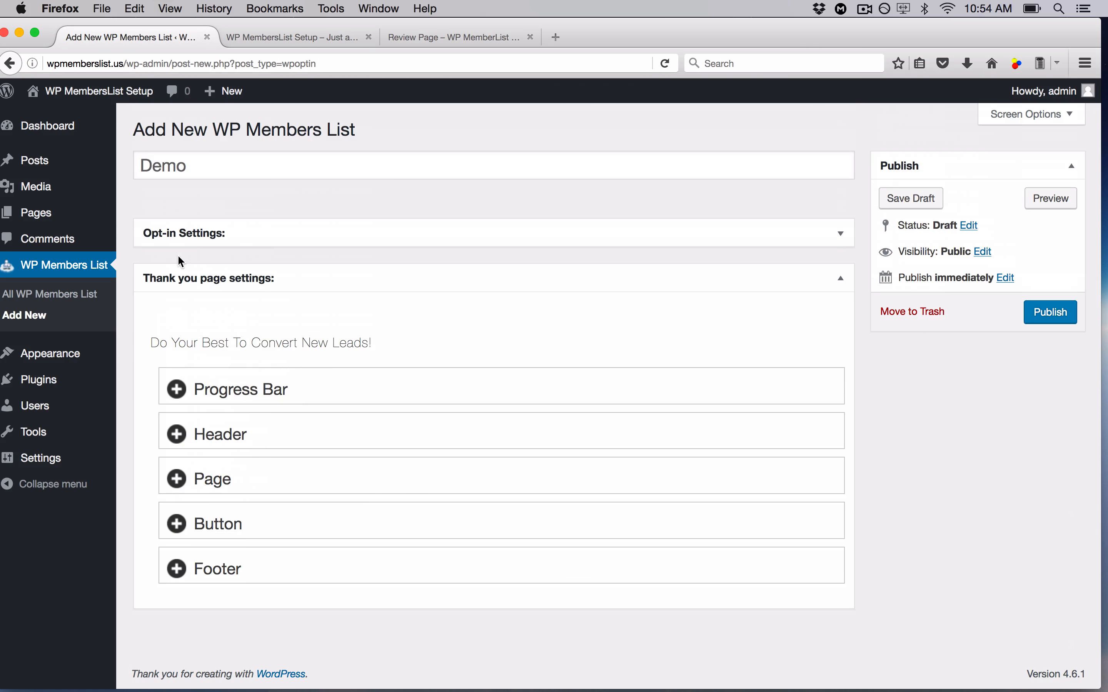
- In the thank-you Button settings, enter 'Sign In Now >>' as the Button Text
{"action": "left_click", "coordinate": [191, 527]}
{"action": "scroll", "coordinate": [527, 517], "scroll_direction": "down", "scroll_amount": 5}
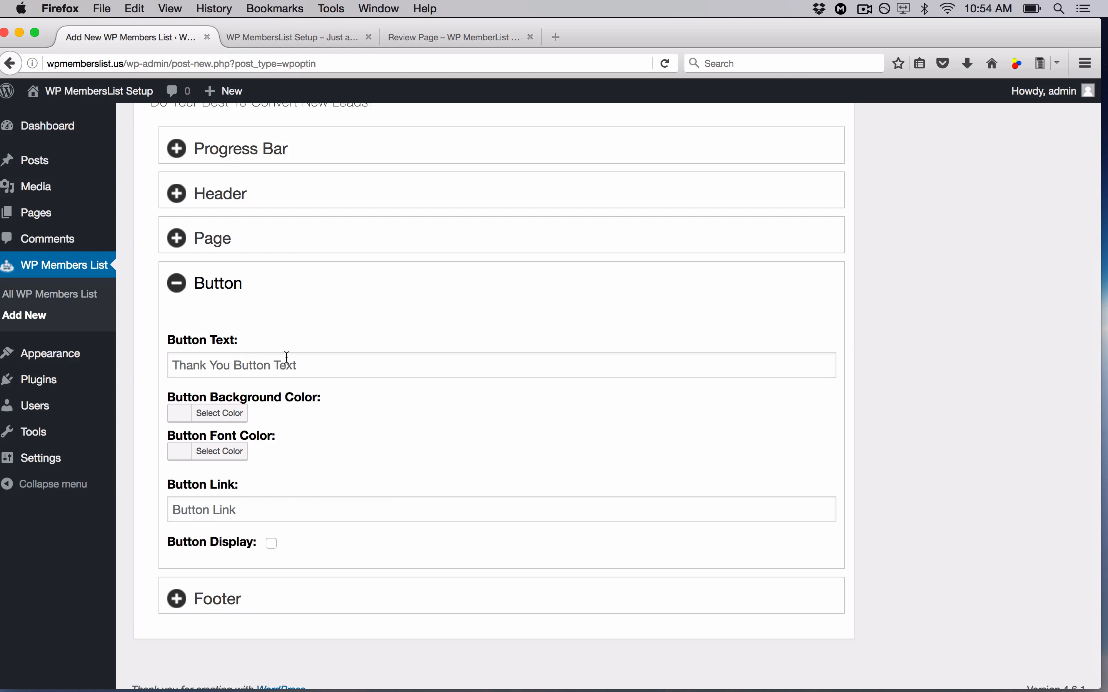
{"action": "left_click", "coordinate": [309, 365]}
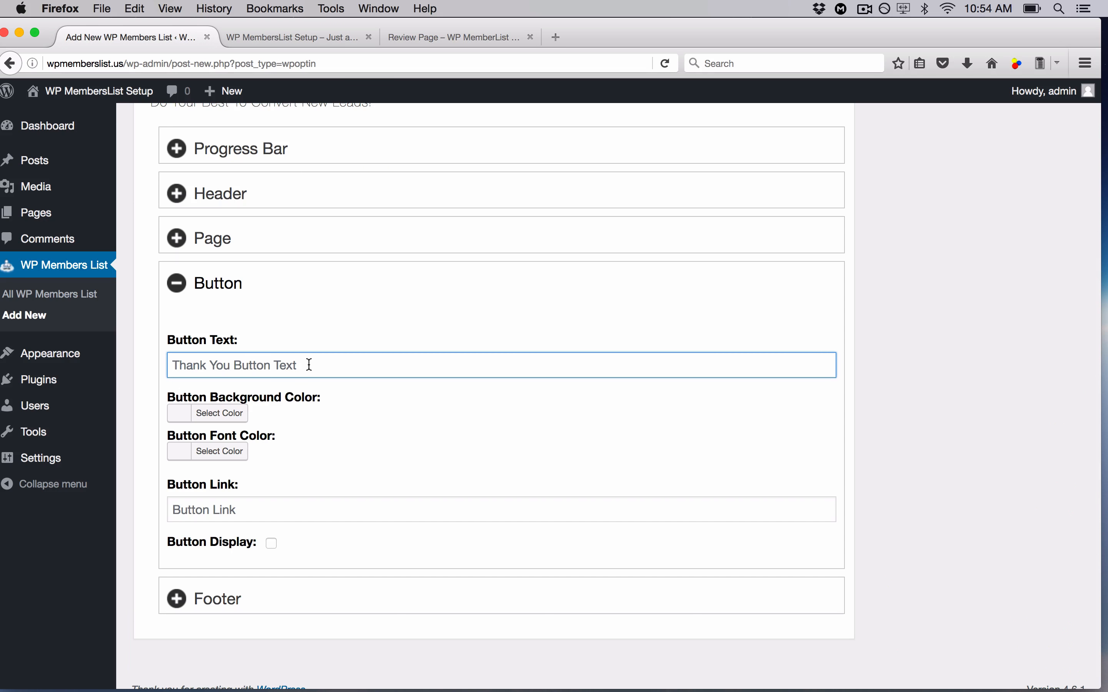
{"action": "type", "text": "Si"}
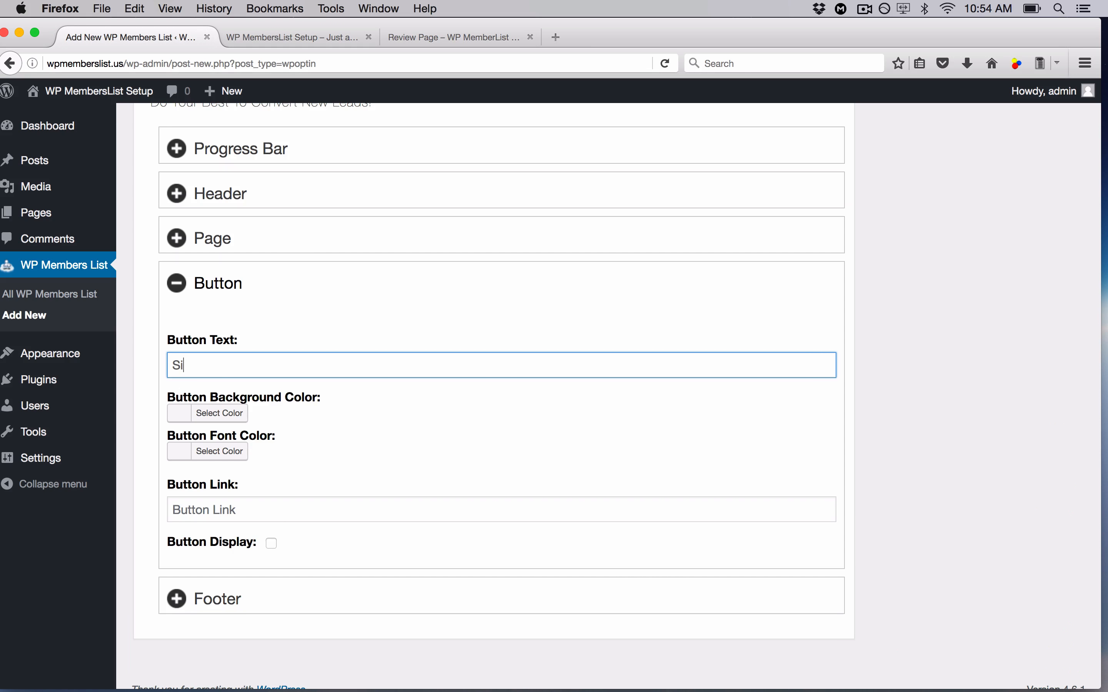
{"action": "type", "text": "gn In Now >>"}
{"action": "scroll", "coordinate": [324, 492], "scroll_direction": "down", "scroll_amount": 1}
- Paste the site address into Button Link and append /wp-admin
{"action": "left_click", "coordinate": [279, 499]}
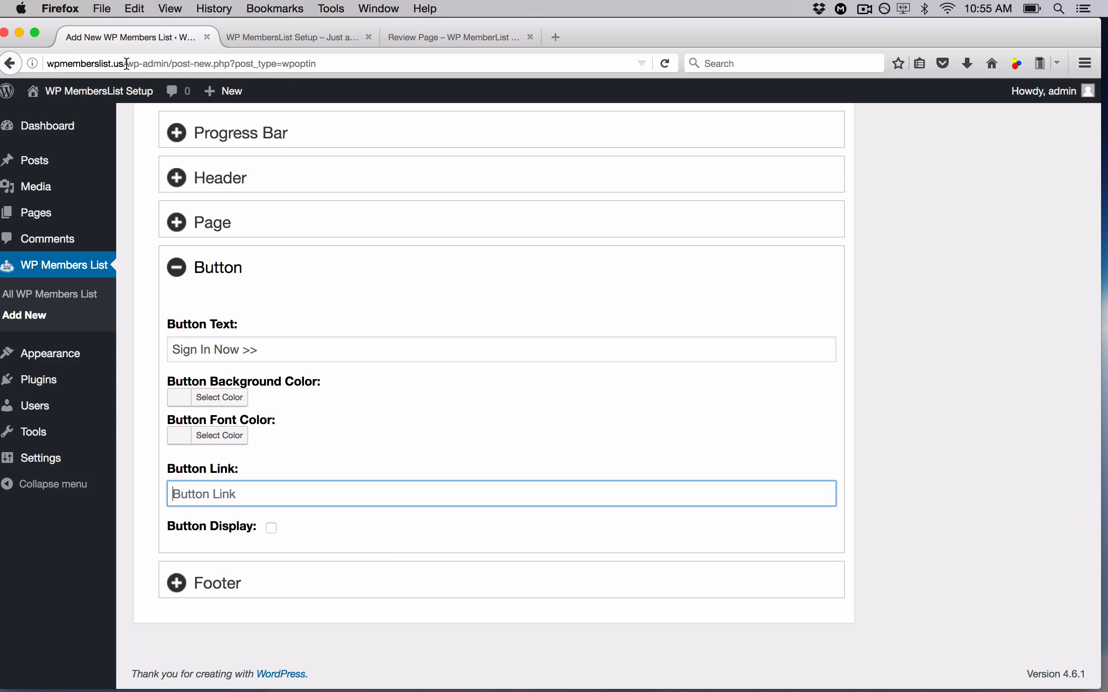
{"action": "double_click", "coordinate": [64, 56]}
{"action": "key", "text": "super+c"}
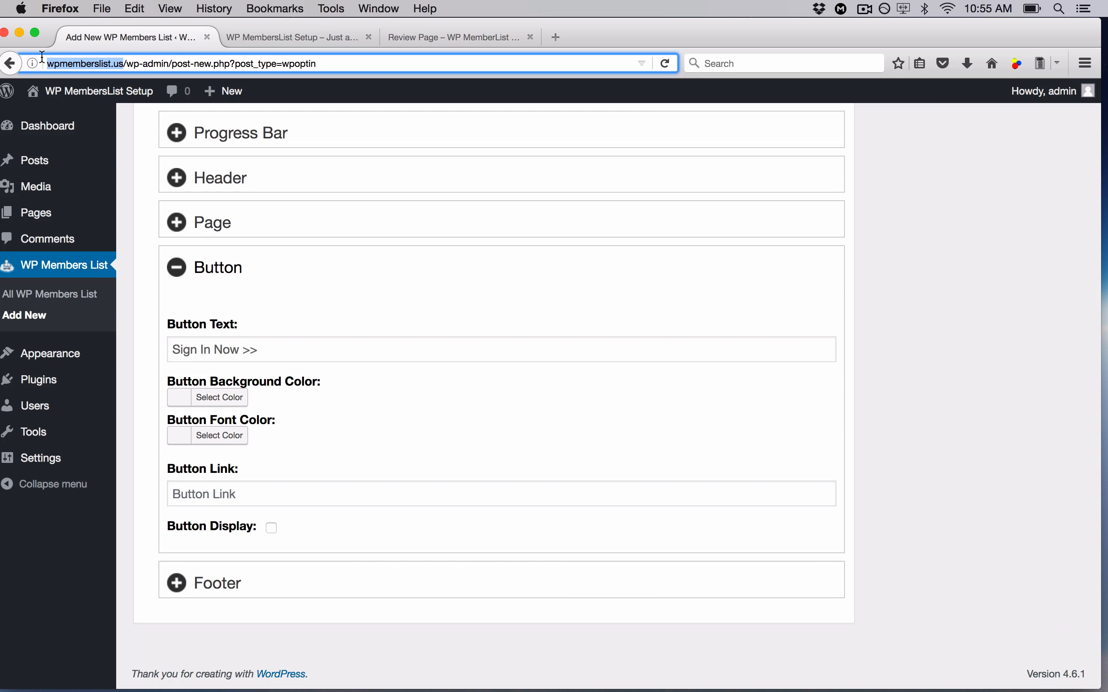
{"action": "left_click", "coordinate": [230, 501]}
{"action": "key", "text": "super+v"}
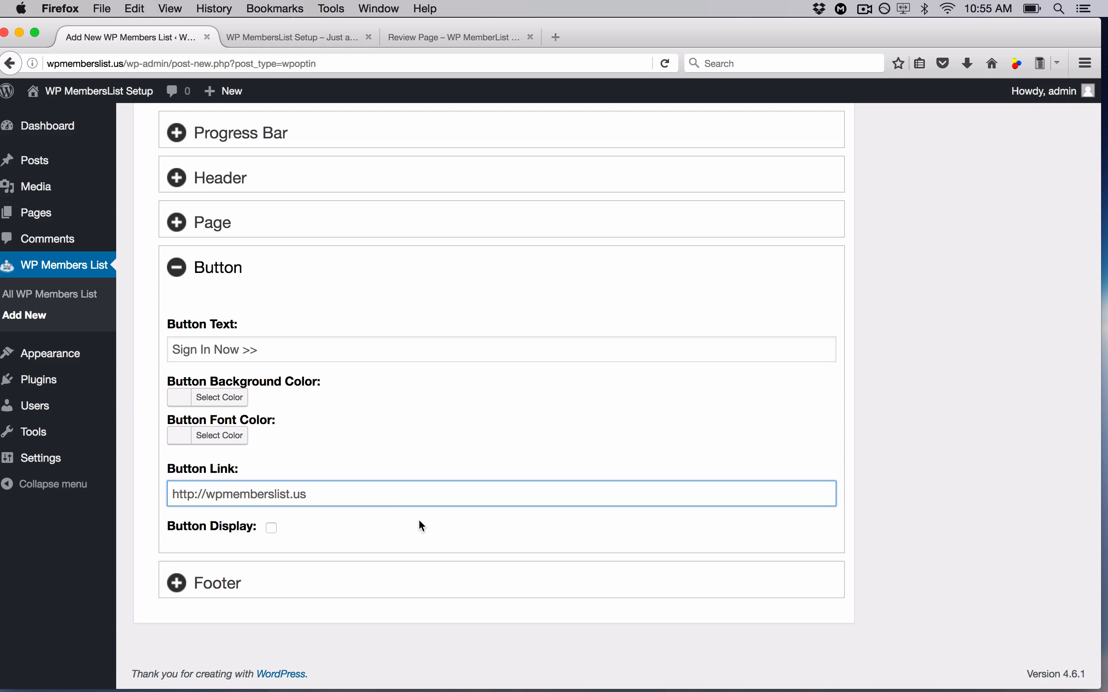
{"action": "type", "text": "/wp-a"}
{"action": "type", "text": "dmin"}
{"action": "left_click_drag", "start_coordinate": [368, 494], "coordinate": [311, 495]}
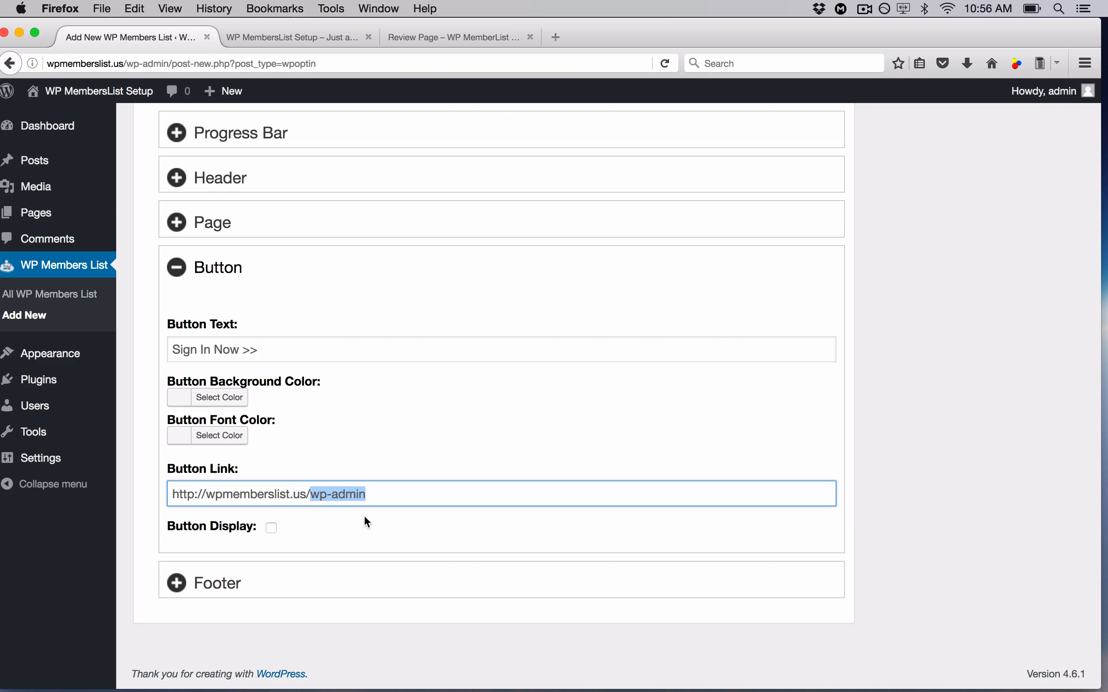
{"action": "key", "text": "BackSpace"}
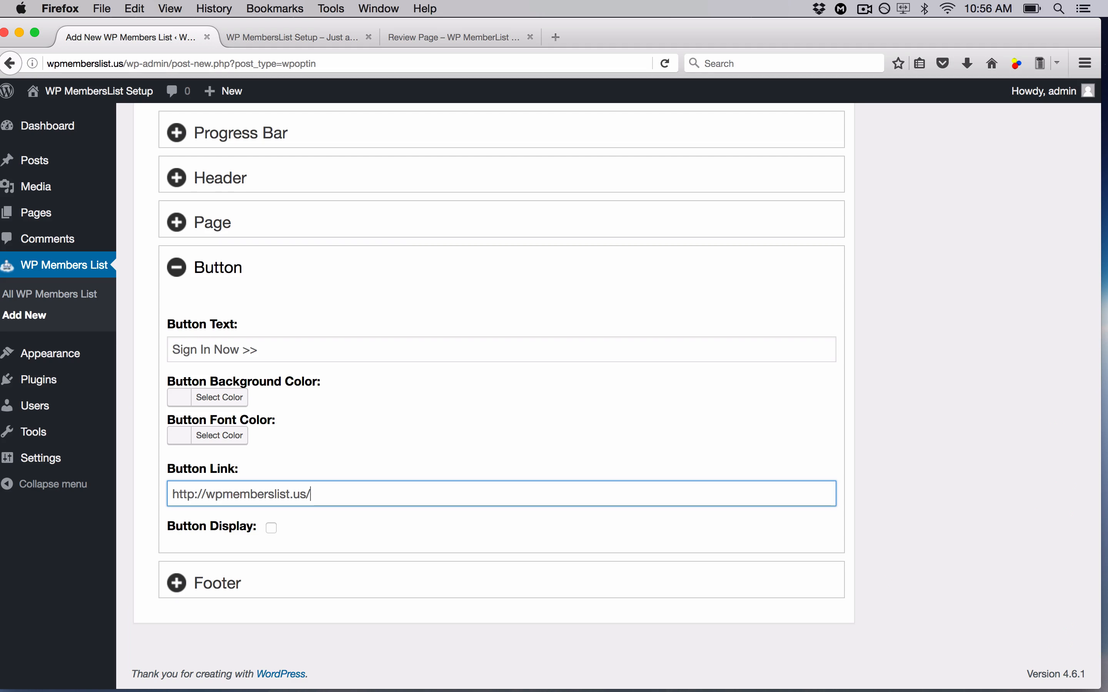
{"action": "type", "text": "members-area"}
{"action": "left_click", "coordinate": [272, 529]}
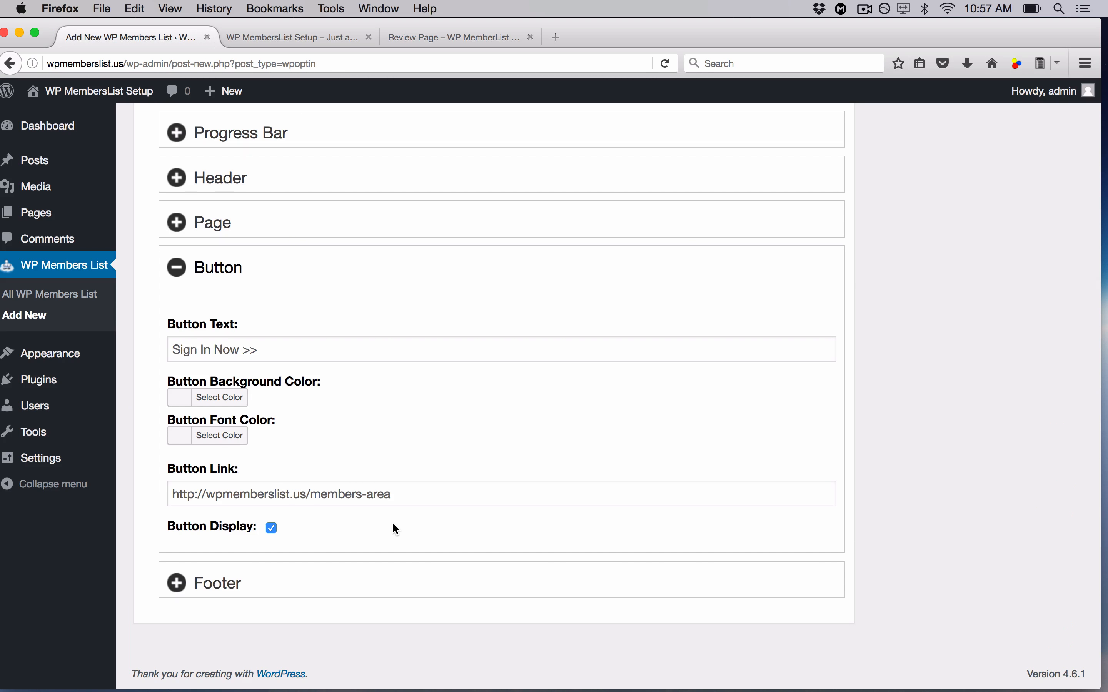
- Fold away the Footer and Thank you page settings, then publish the Demo opt-in
{"action": "left_click", "coordinate": [447, 583]}
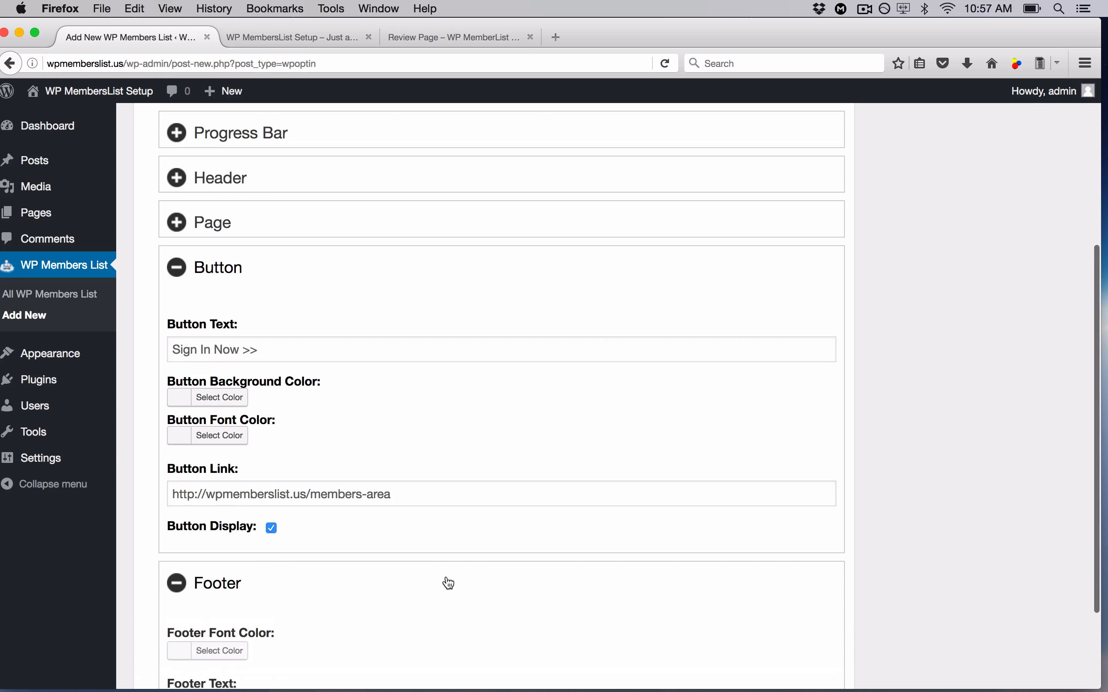
{"action": "scroll", "coordinate": [447, 578], "scroll_direction": "down", "scroll_amount": 3}
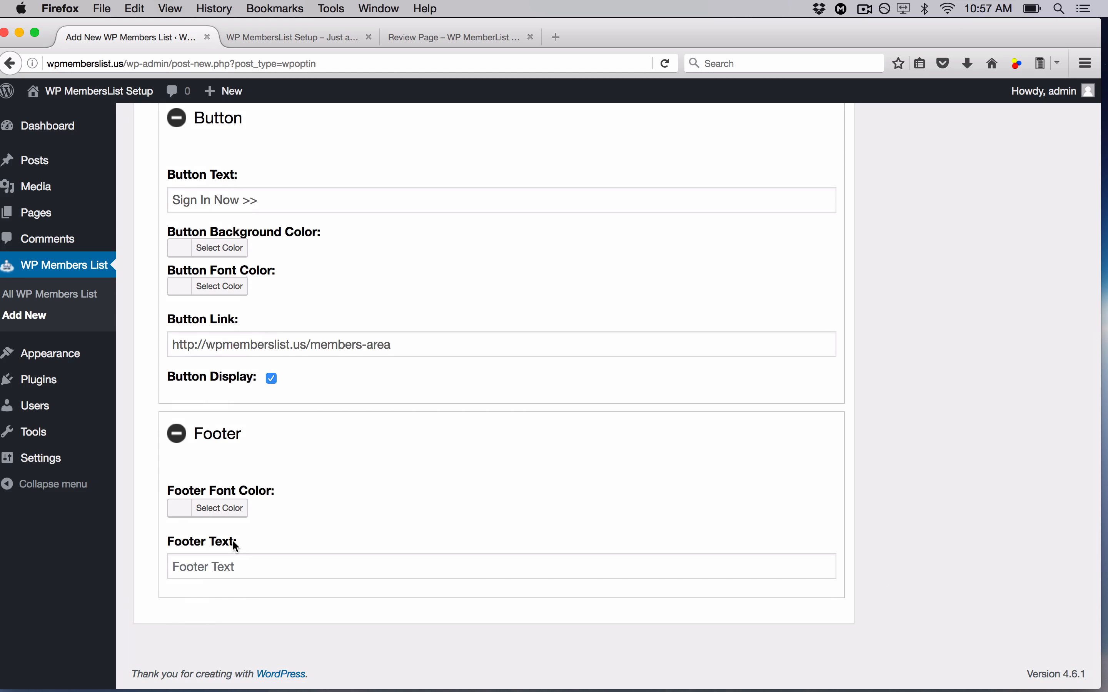
{"action": "left_click", "coordinate": [177, 434]}
{"action": "scroll", "coordinate": [751, 457], "scroll_direction": "up", "scroll_amount": 10}
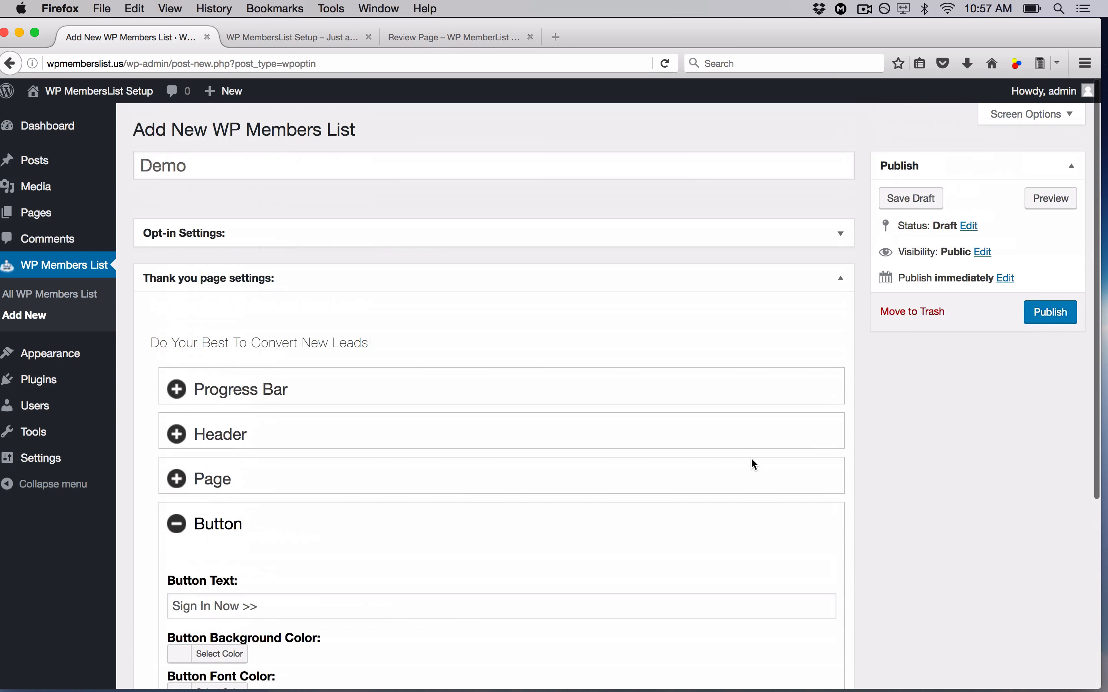
{"action": "left_click", "coordinate": [845, 282]}
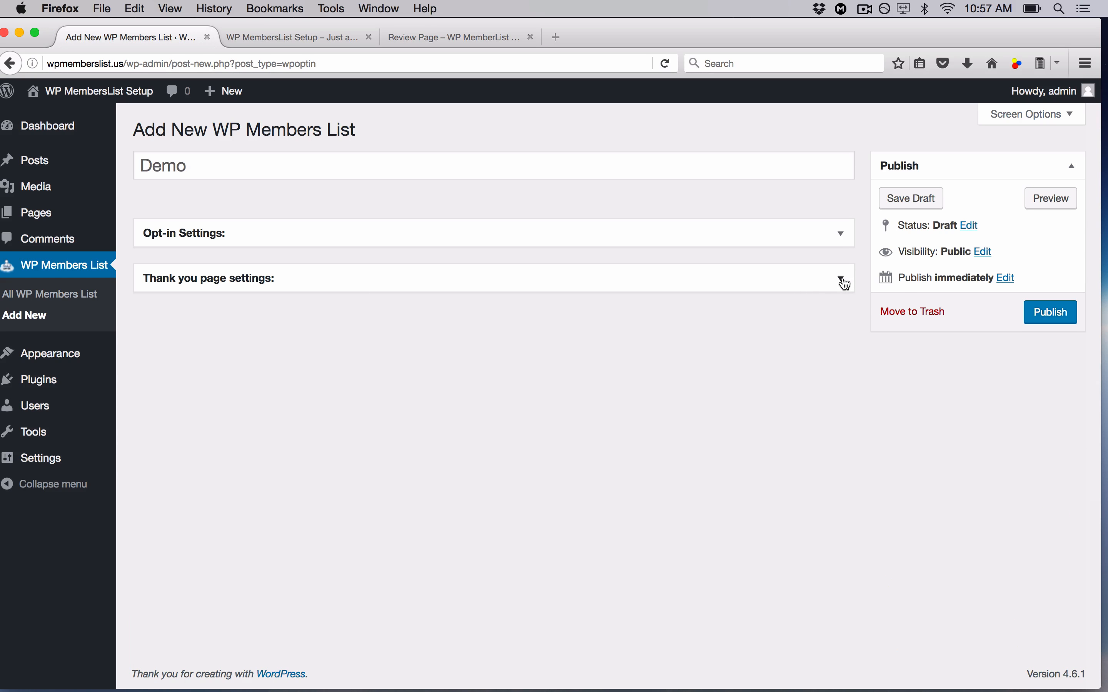
{"action": "left_click", "coordinate": [1039, 315]}
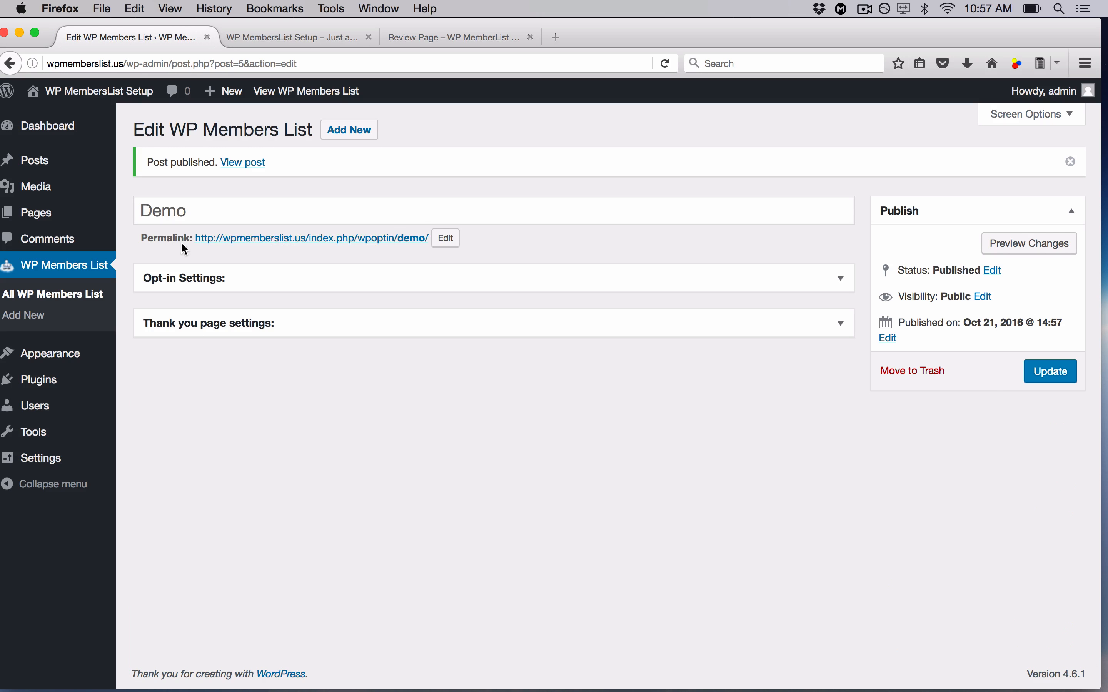
- Open the /wpoptin/demo/ permalink in a new tab and look over the live page
{"action": "right_click", "coordinate": [278, 248]}
{"action": "left_click", "coordinate": [322, 248]}
{"action": "left_click", "coordinate": [290, 36]}
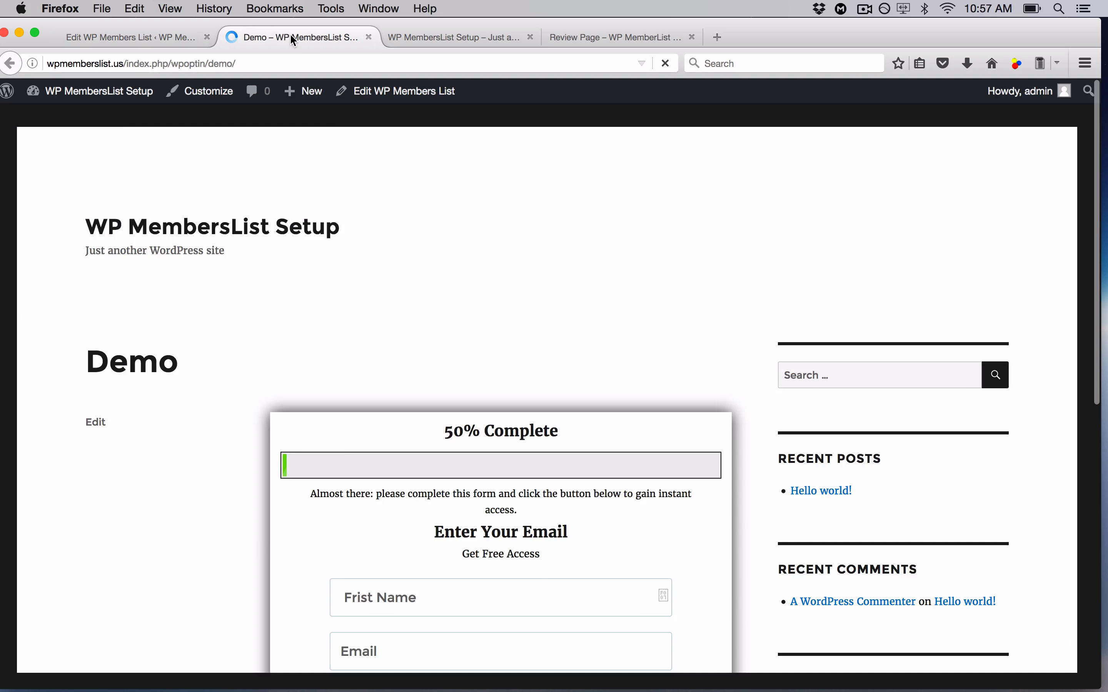
{"action": "scroll", "coordinate": [255, 316], "scroll_direction": "down", "scroll_amount": 5}
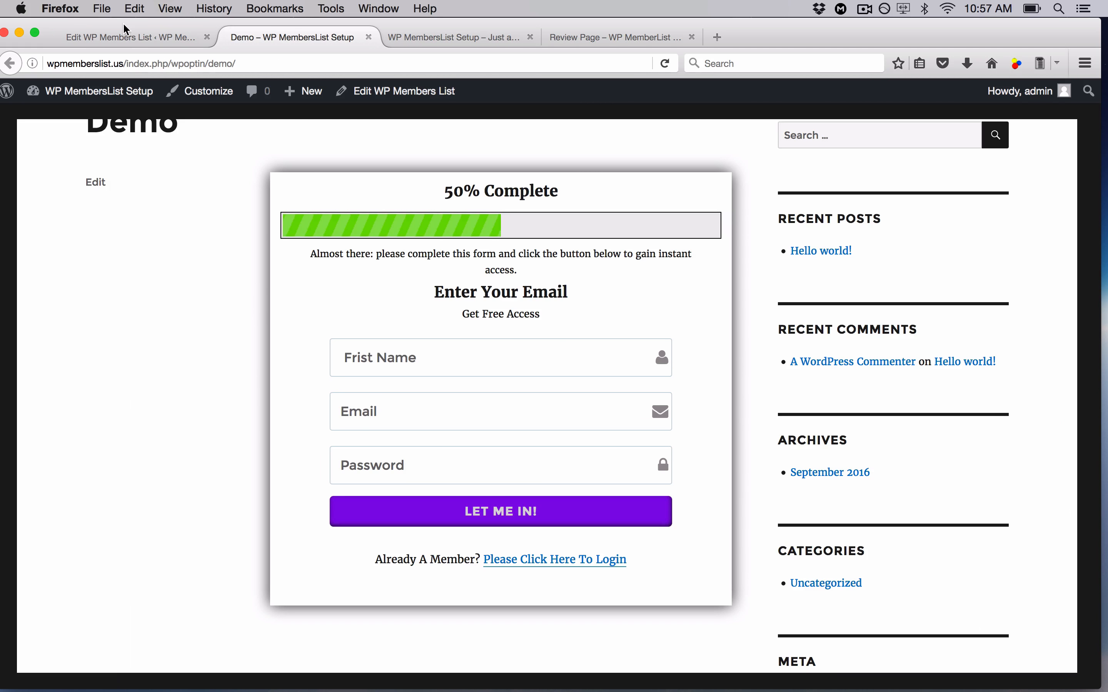
{"action": "left_click", "coordinate": [128, 37]}
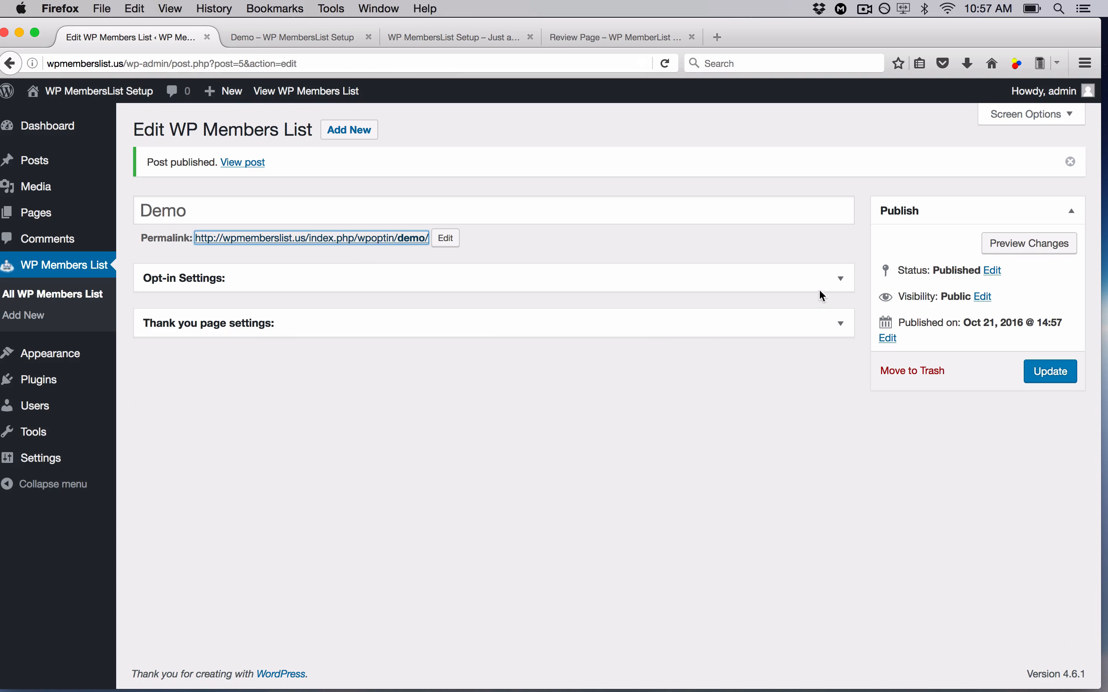
- Back in the editor, expand Opt-in Settings and its Autoresponder Code section
{"action": "left_click", "coordinate": [841, 282]}
{"action": "left_click", "coordinate": [410, 519]}
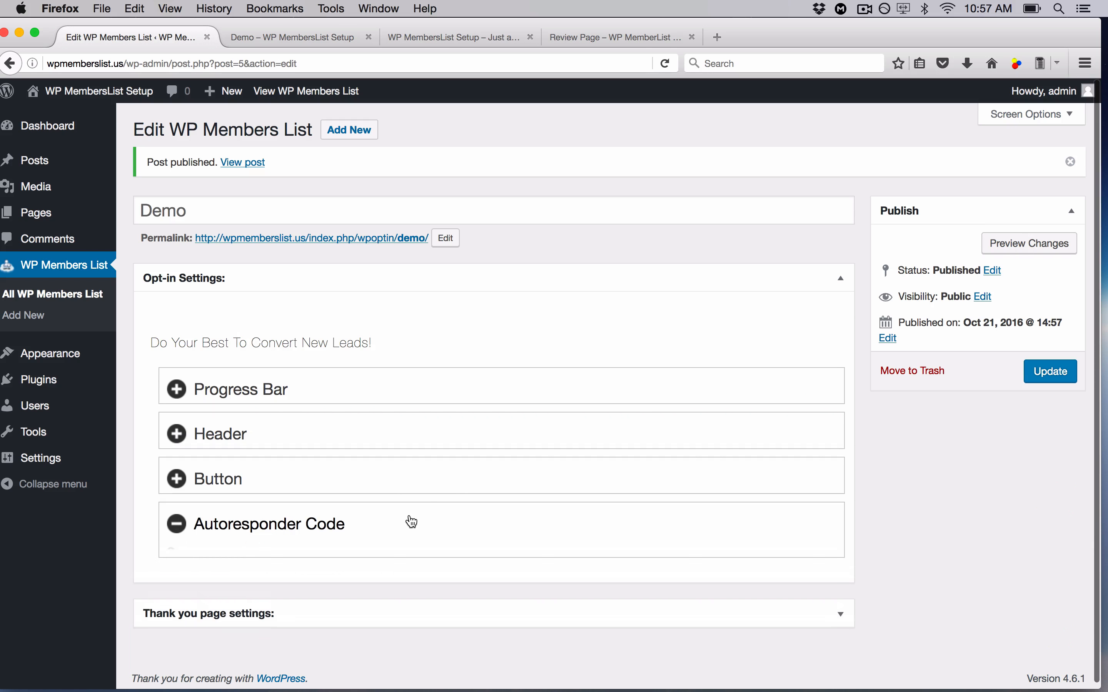
{"action": "scroll", "coordinate": [411, 515], "scroll_direction": "down", "scroll_amount": 3}
{"action": "scroll", "coordinate": [411, 515], "scroll_direction": "down", "scroll_amount": 1}
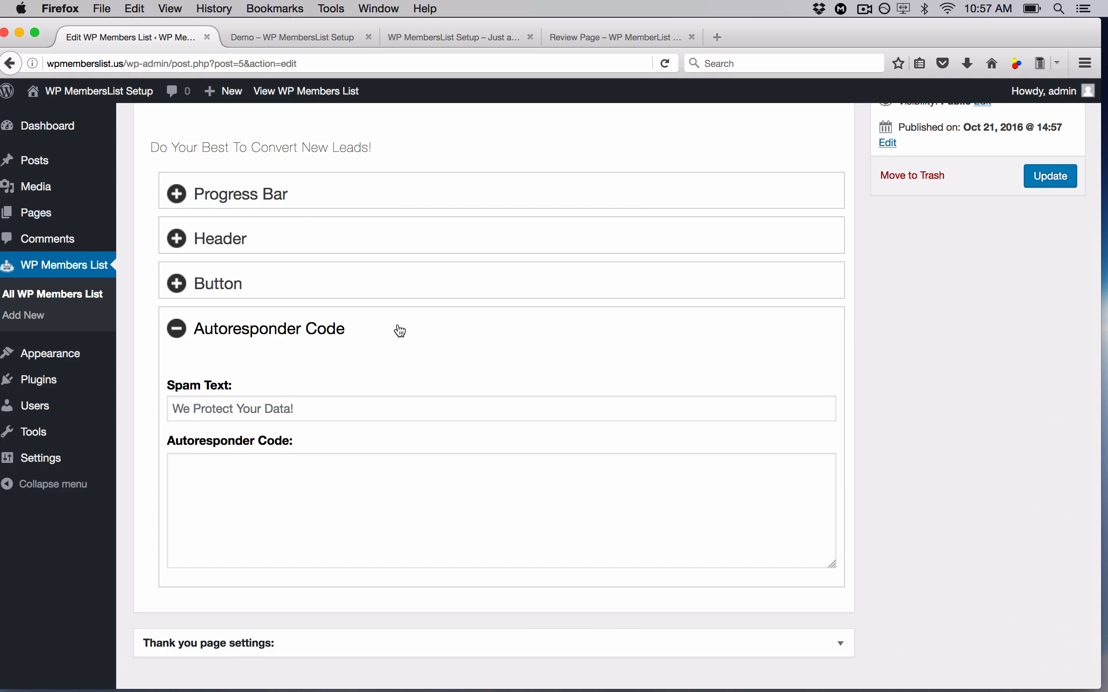
- On the live Demo page, fill the opt-in form with a test name, e-mail address and password
{"action": "left_click", "coordinate": [296, 38]}
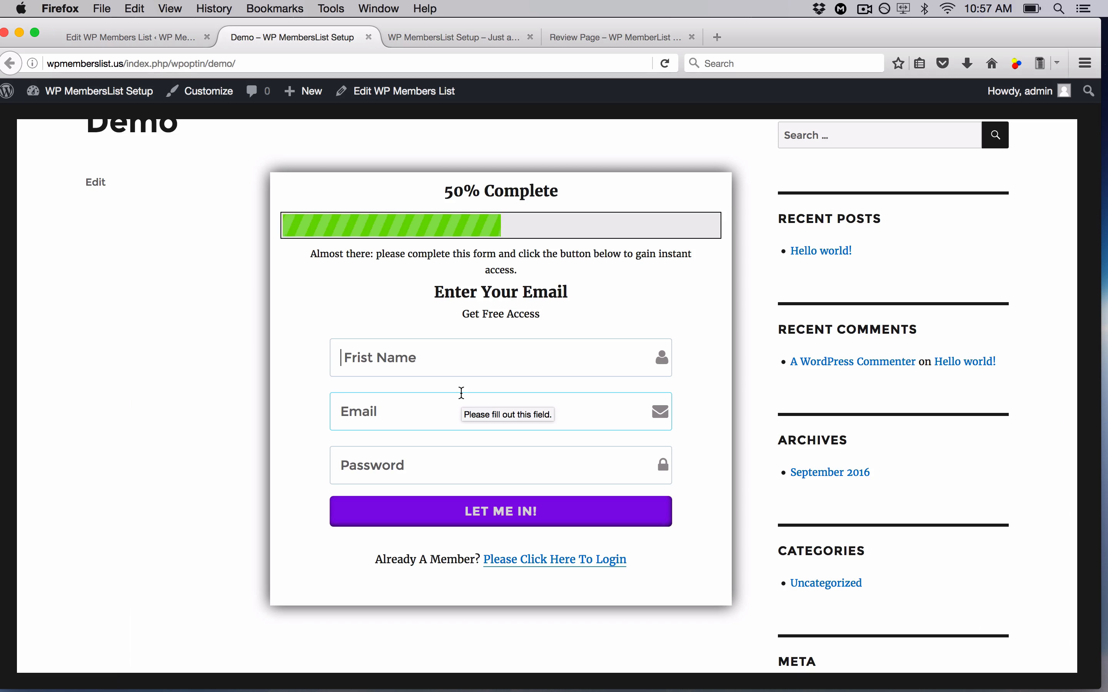
{"action": "type", "text": "Cameron"}
{"action": "key", "text": "Tab"}
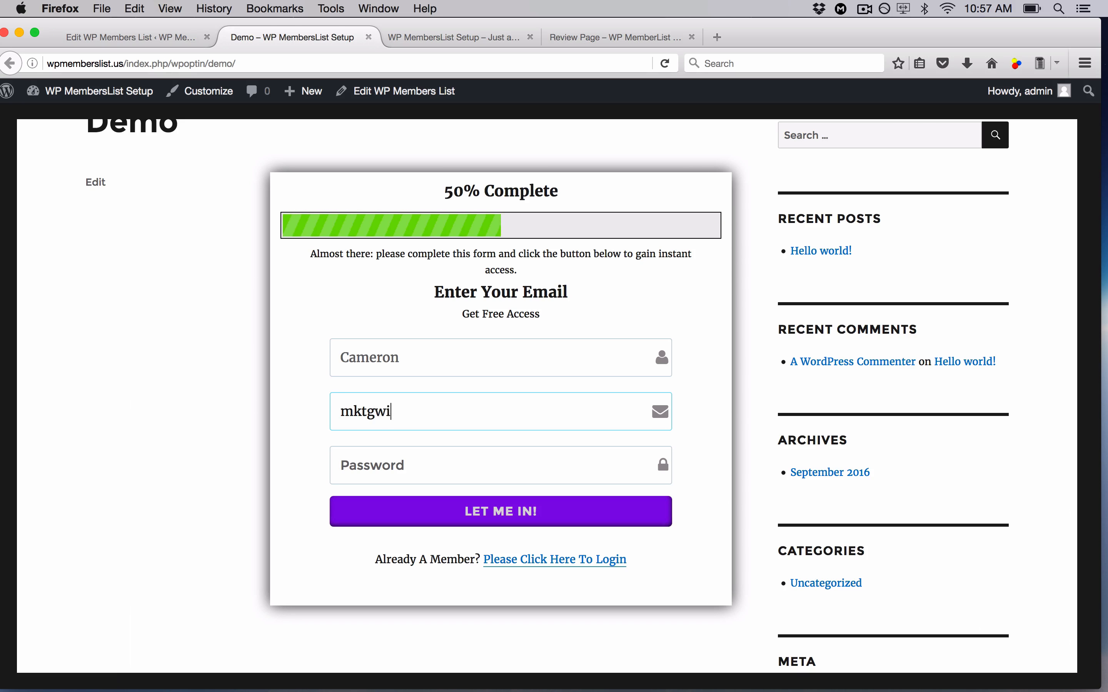
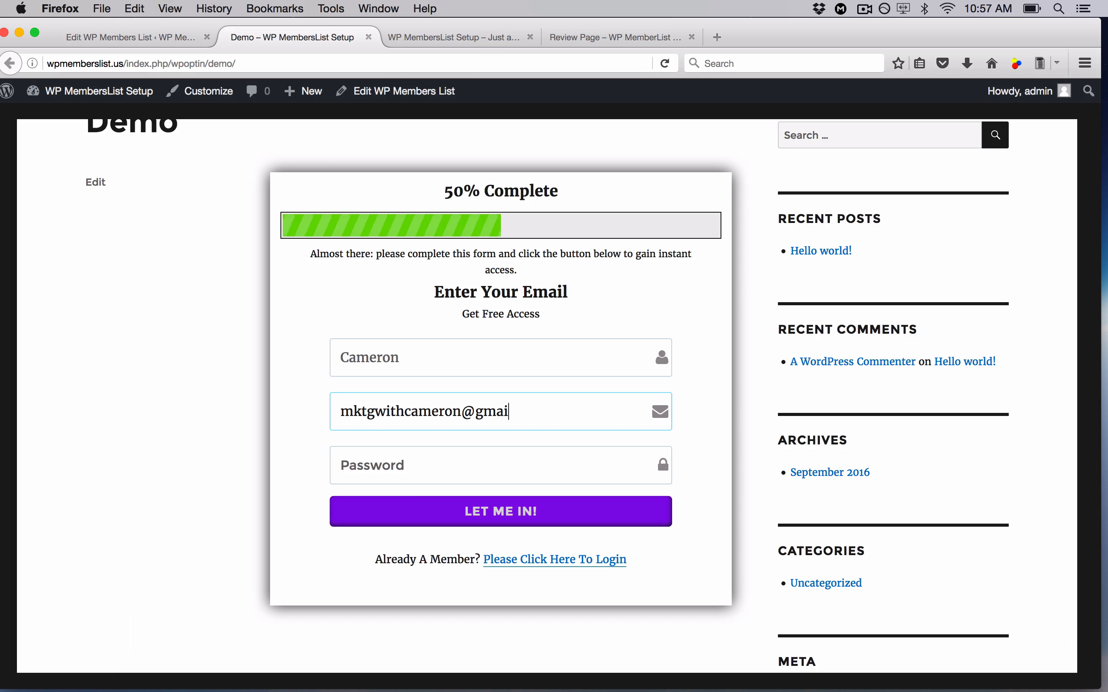
{"action": "key", "text": "Tab"}
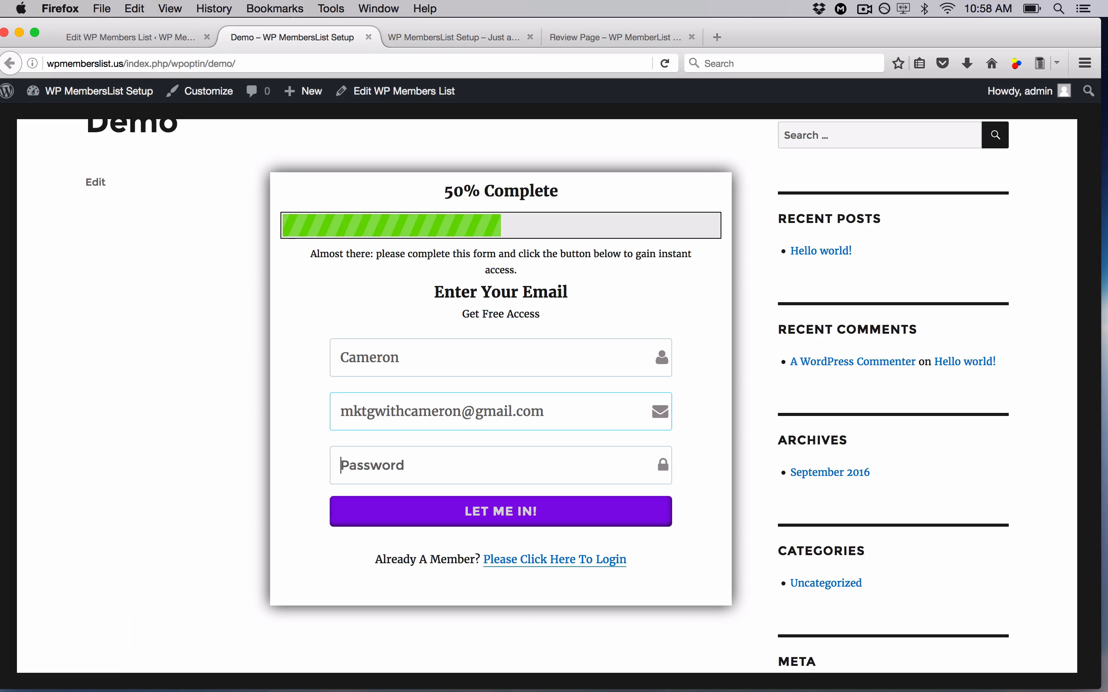
{"action": "type", "text": "*****"}
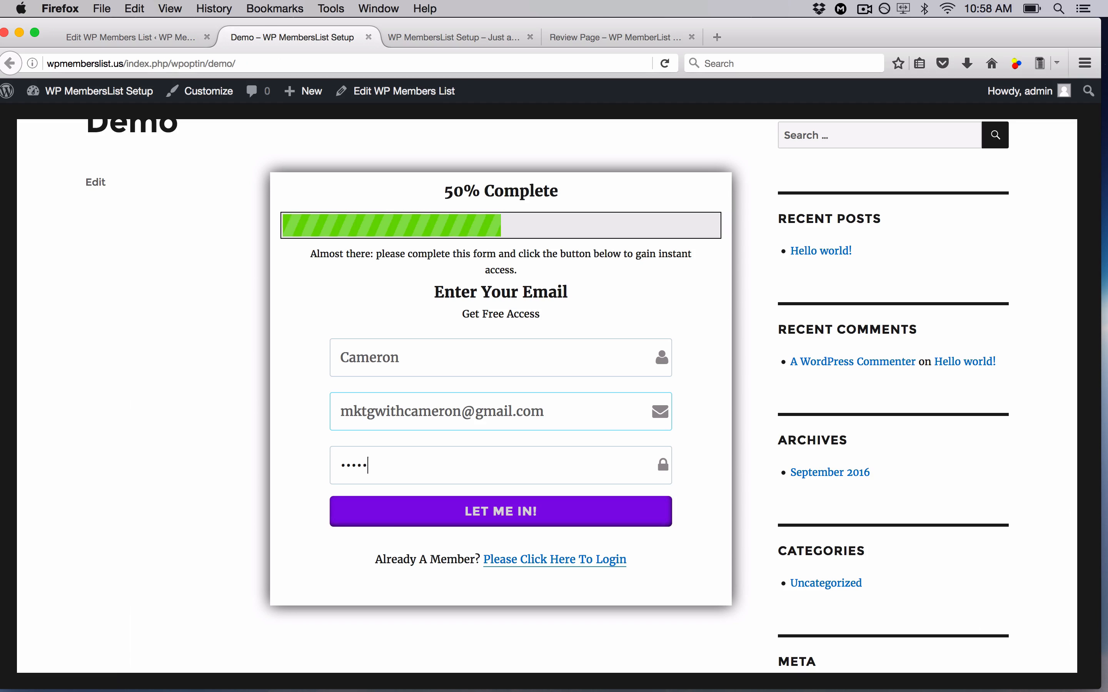
{"action": "key", "text": "BackSpace"}
{"action": "key", "text": "BackSpace"}
{"action": "key", "text": "BackSpace"}
{"action": "key", "text": "BackSpace"}
{"action": "key", "text": "BackSpace"}
{"action": "type", "text": "********"}
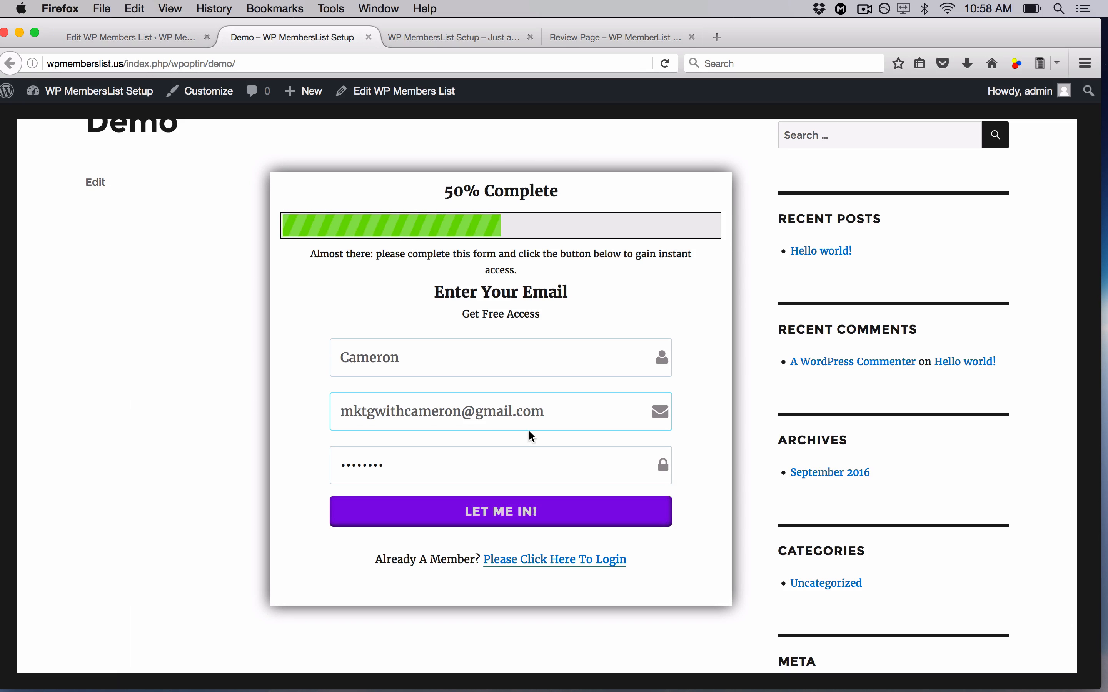
- Submit the test sign-up, dismiss the save-login prompt, and go back to the Demo opt-in page
{"action": "left_click", "coordinate": [479, 516]}
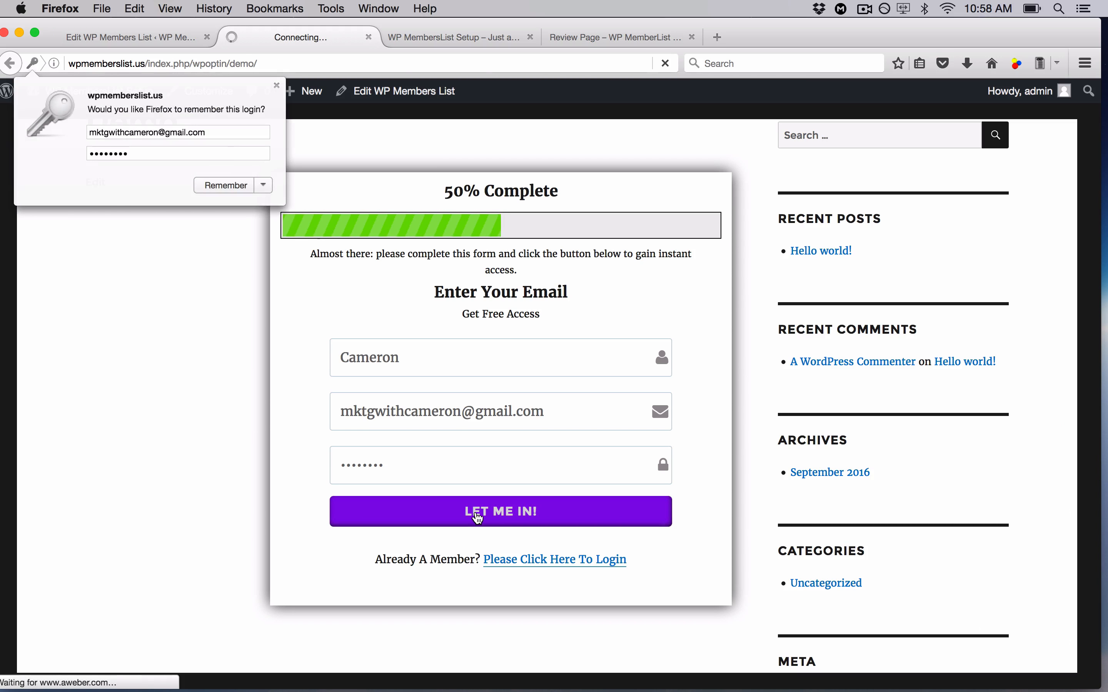
{"action": "left_click", "coordinate": [274, 86]}
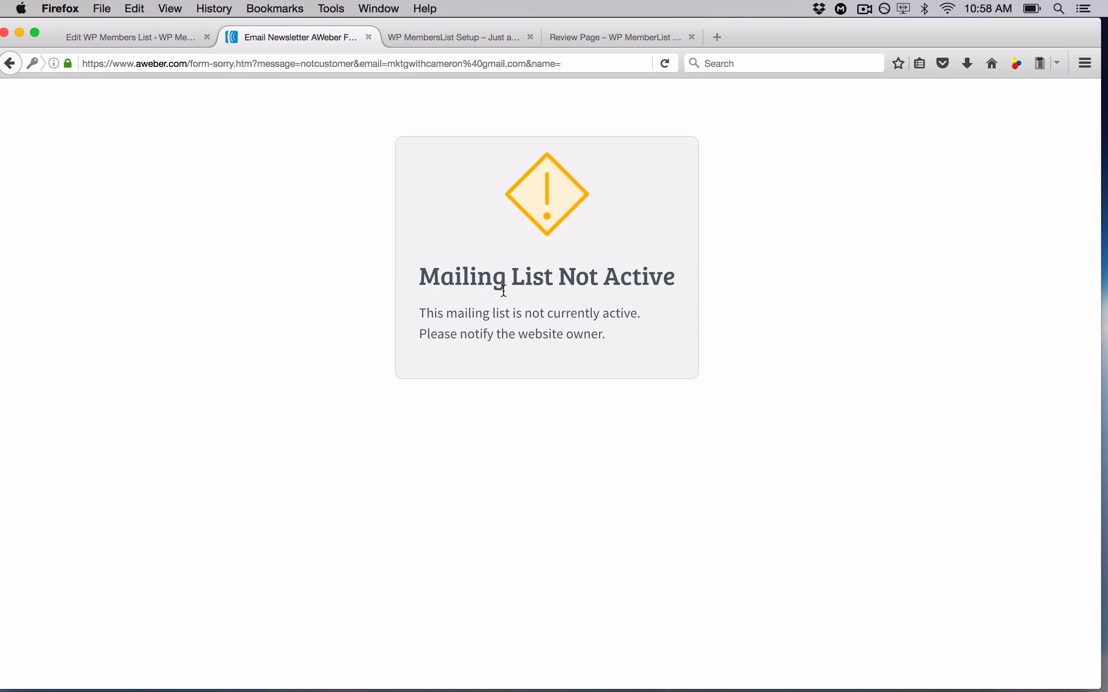
{"action": "left_click", "coordinate": [11, 65]}
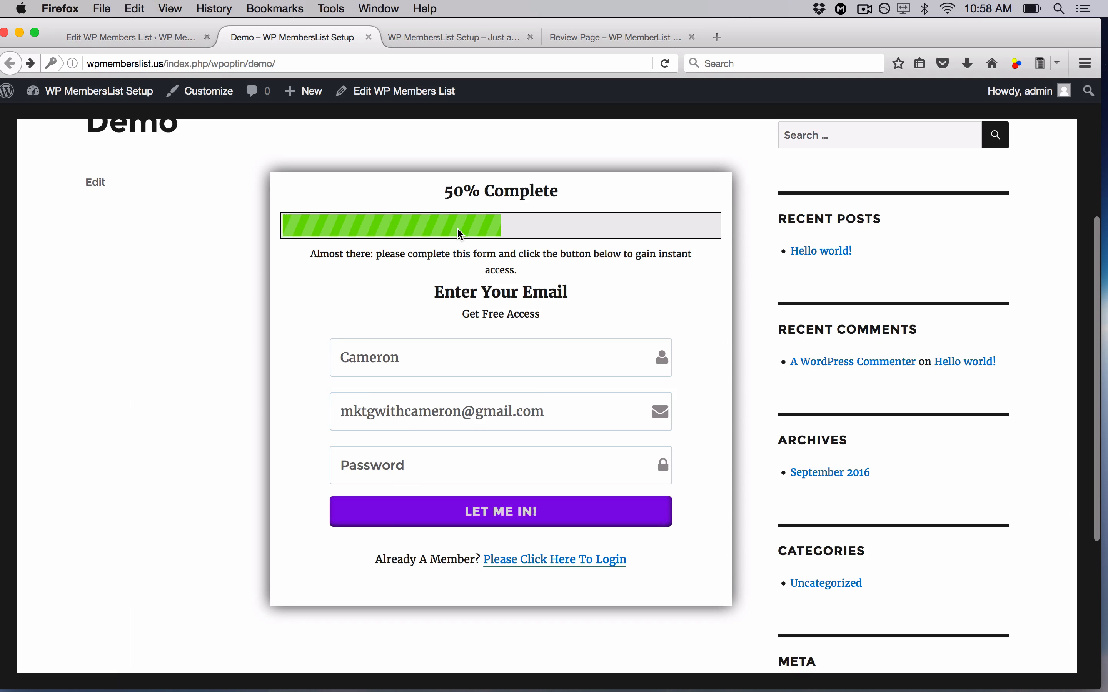
{"action": "left_click", "coordinate": [197, 38]}
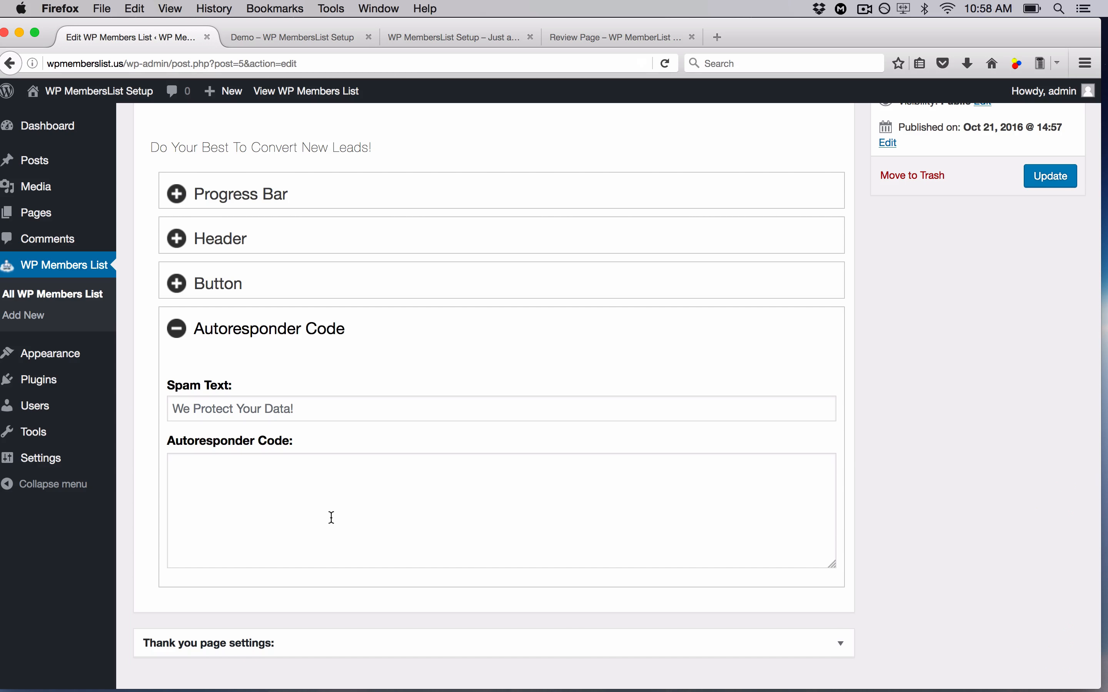
{"action": "left_click", "coordinate": [289, 36]}
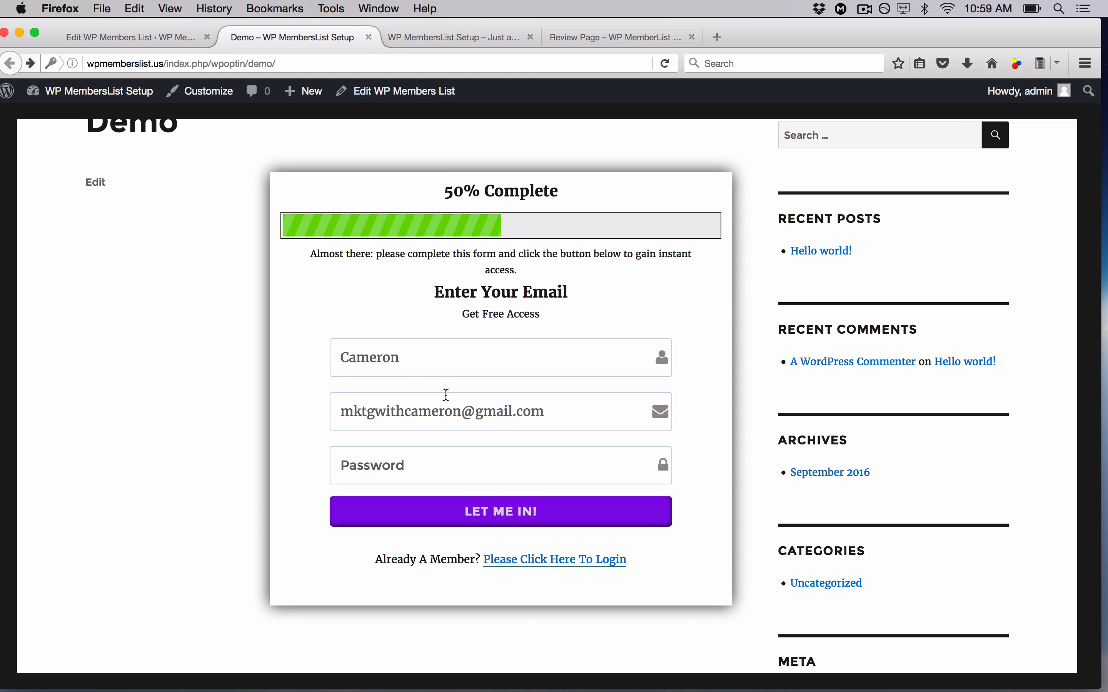
{"action": "left_click", "coordinate": [389, 358]}
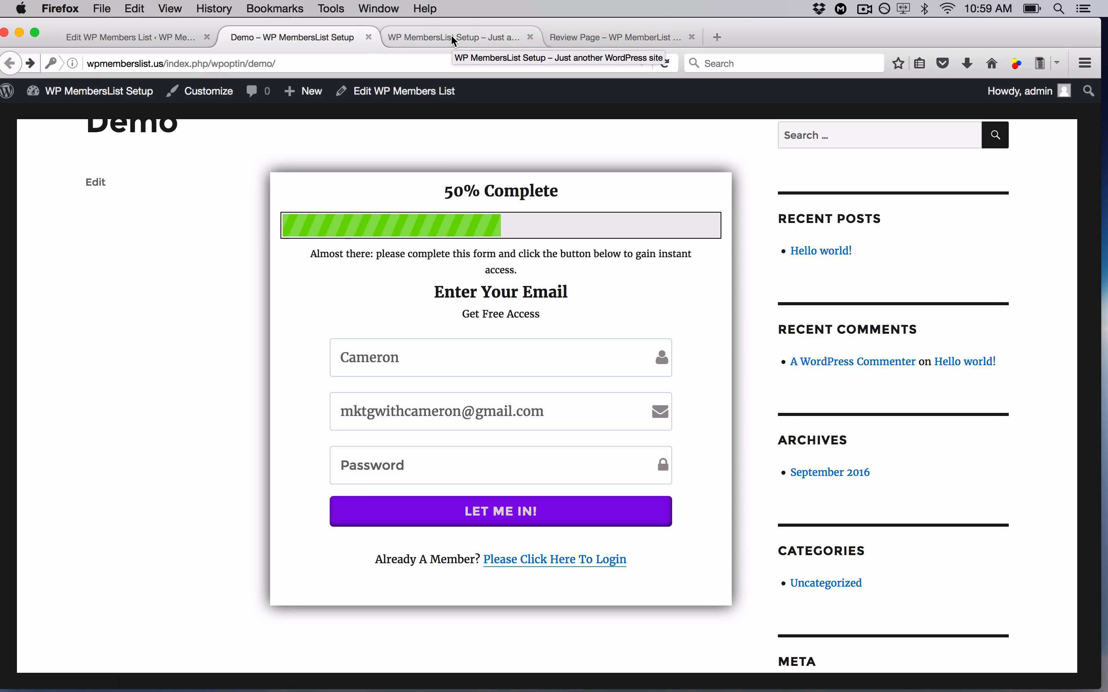
- On the opt-in edit page, collapse Opt-in Settings and expand the Thank you page settings
{"action": "left_click", "coordinate": [152, 36]}
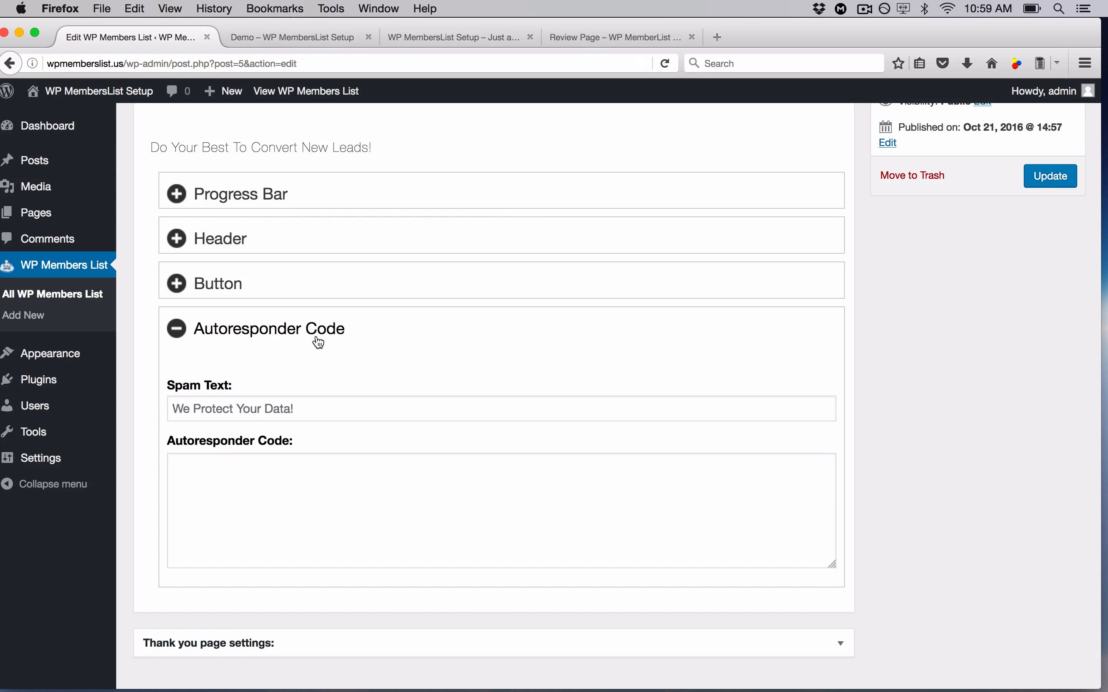
{"action": "scroll", "coordinate": [710, 329], "scroll_direction": "up", "scroll_amount": 5}
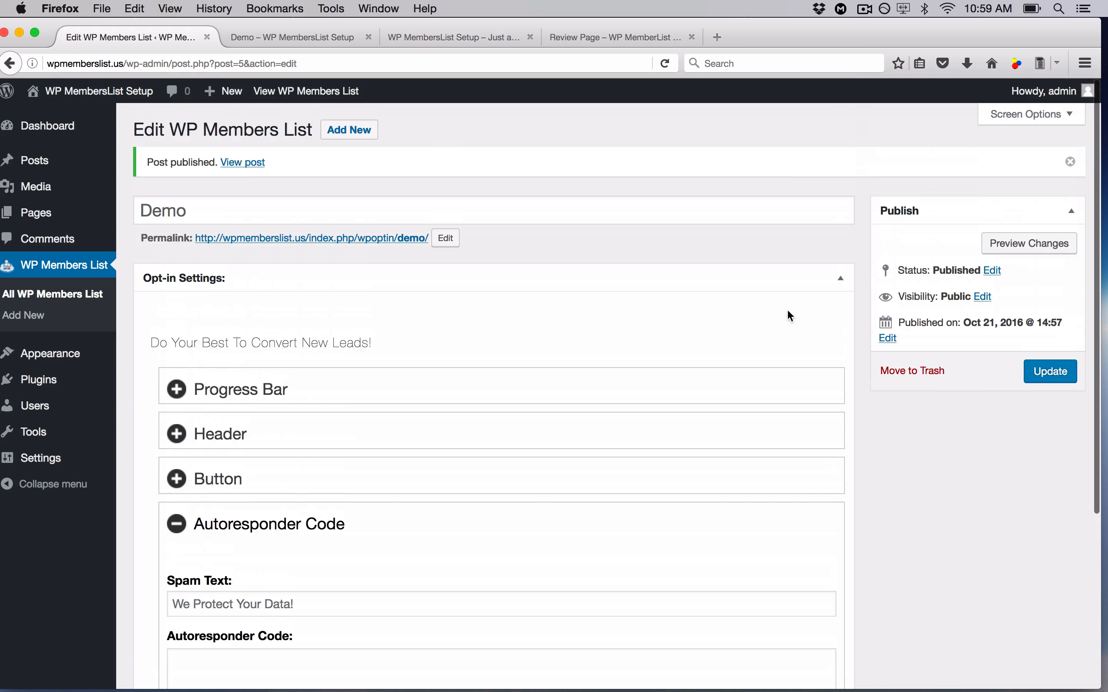
{"action": "left_click", "coordinate": [842, 281]}
{"action": "left_click", "coordinate": [840, 323]}
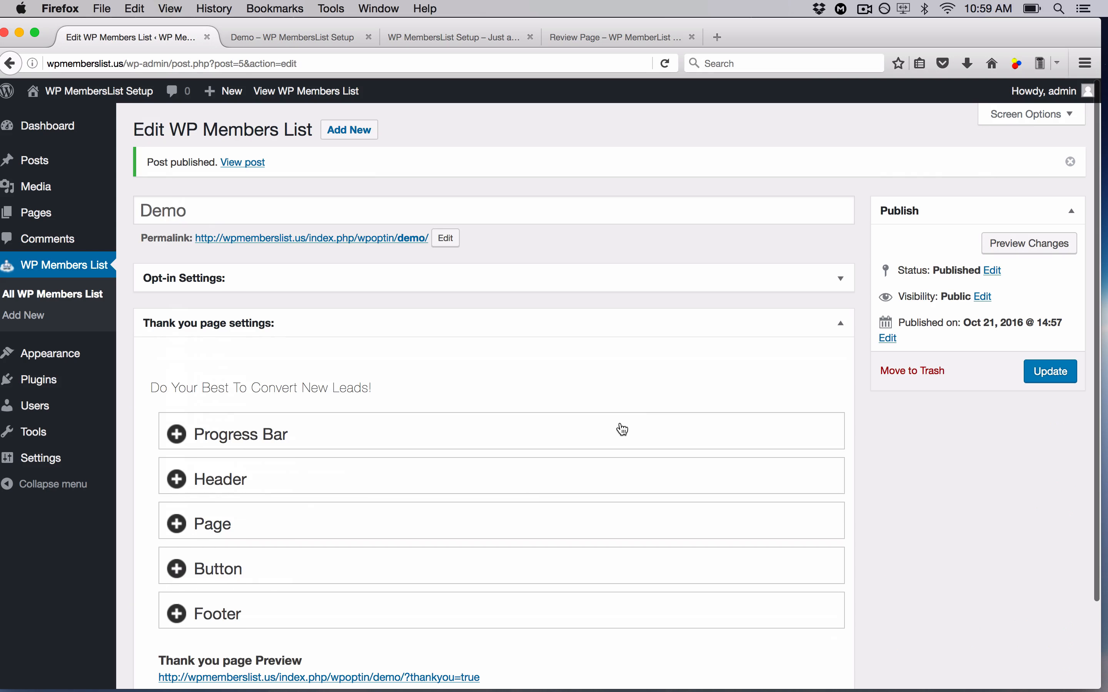
{"action": "scroll", "coordinate": [620, 428], "scroll_direction": "down", "scroll_amount": 2}
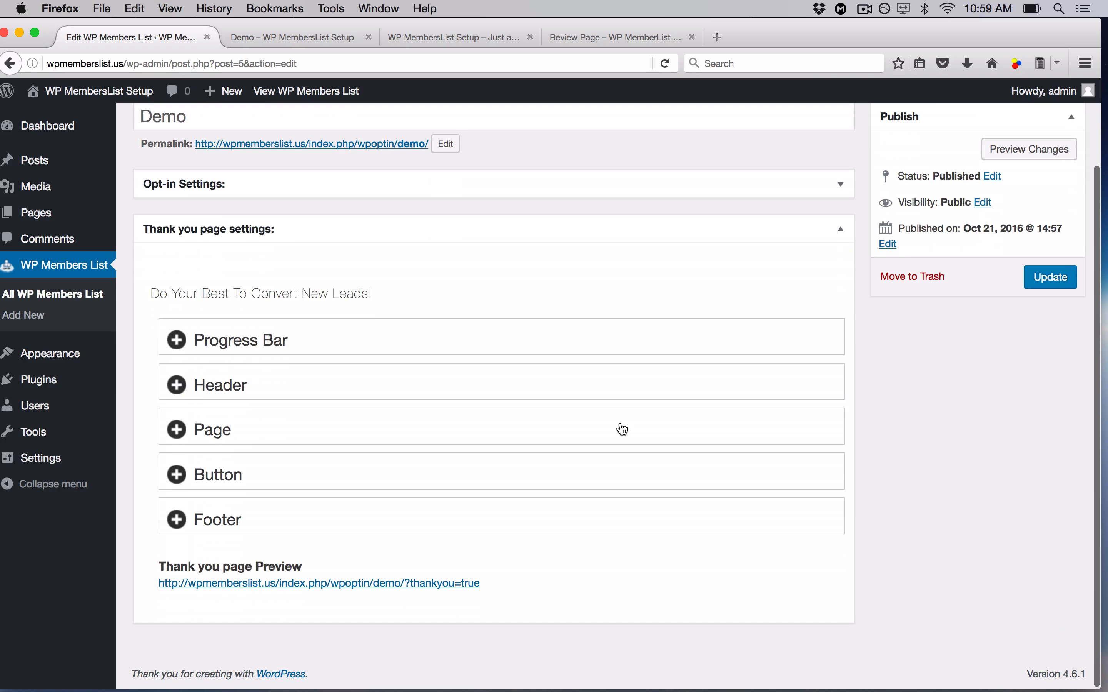
- Open the thank-you Preview in a new tab and follow its Sign In Now >> link
{"action": "right_click", "coordinate": [261, 589]}
{"action": "left_click", "coordinate": [325, 520]}
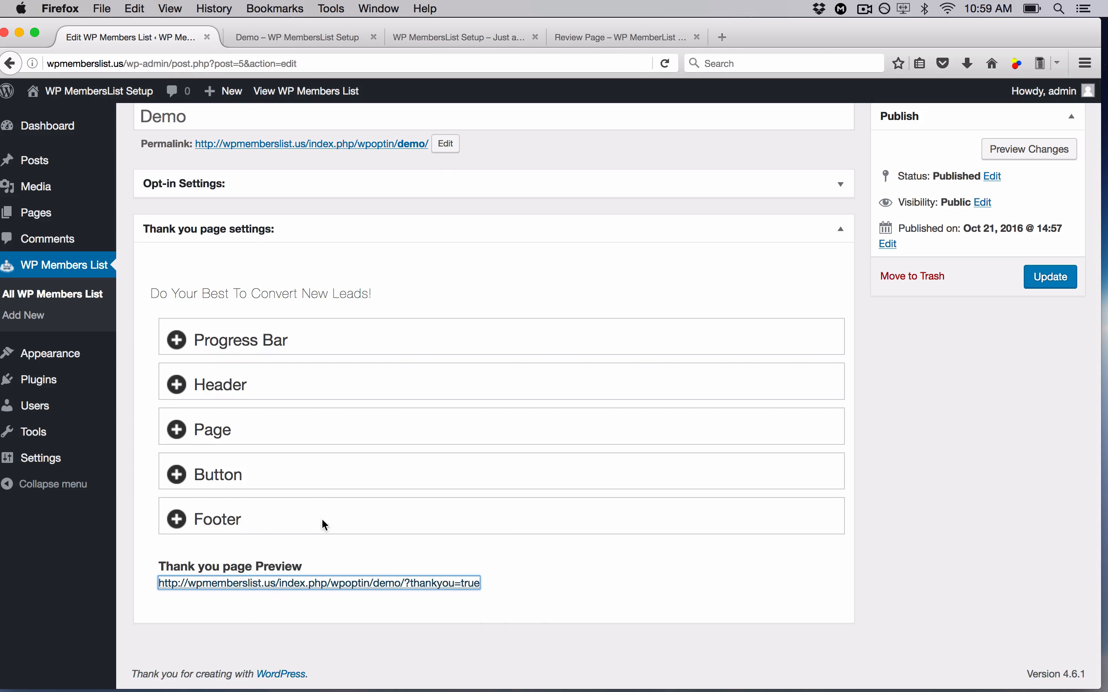
{"action": "left_click", "coordinate": [326, 38]}
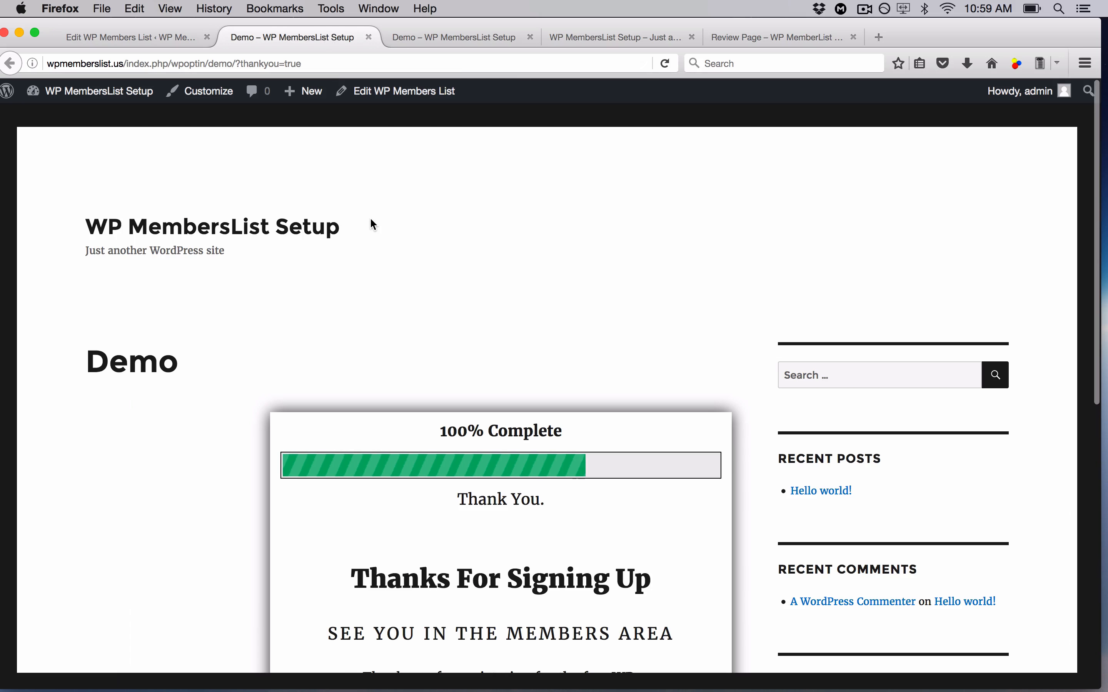
{"action": "scroll", "coordinate": [370, 222], "scroll_direction": "down", "scroll_amount": 3}
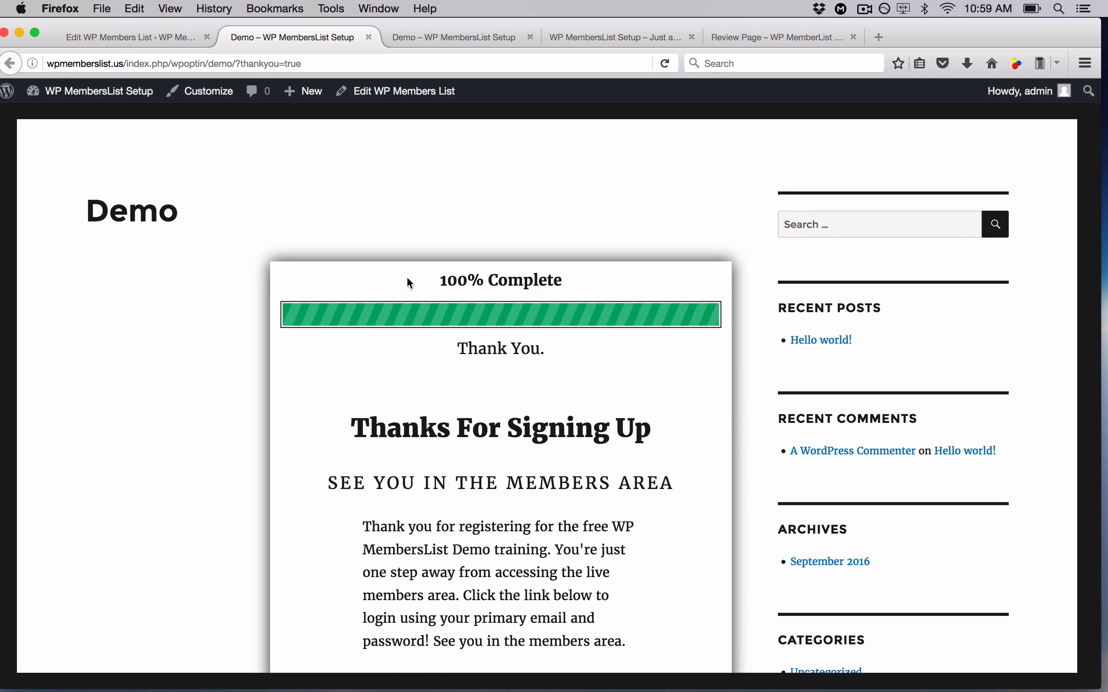
{"action": "scroll", "coordinate": [563, 334], "scroll_direction": "down", "scroll_amount": 5}
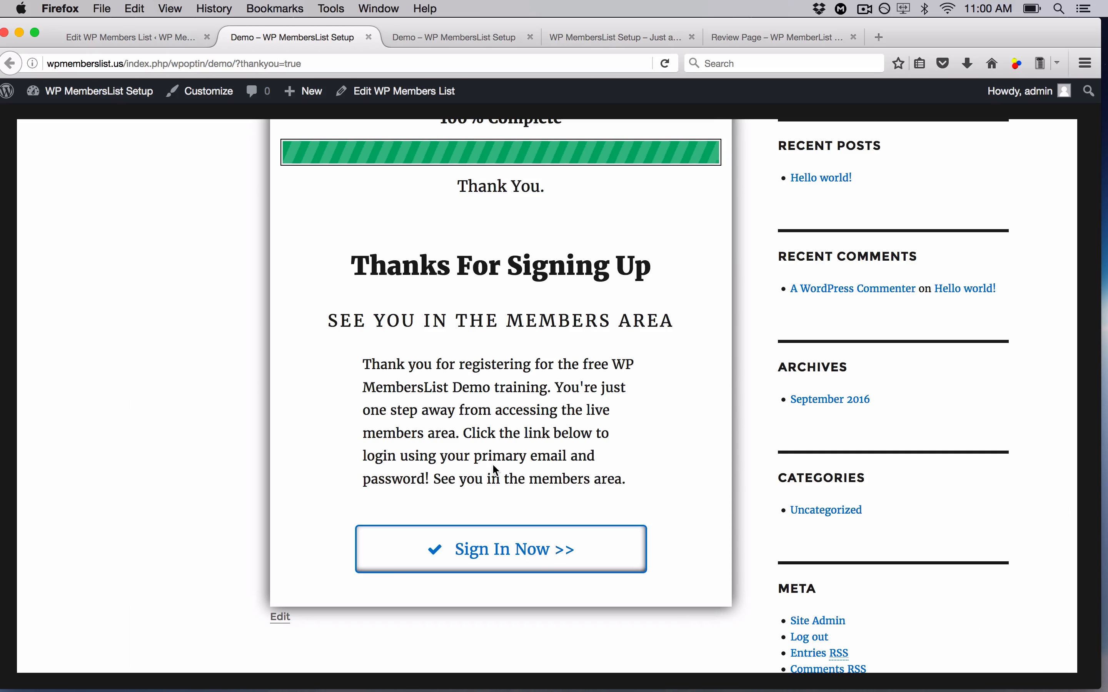
{"action": "left_click", "coordinate": [165, 37]}
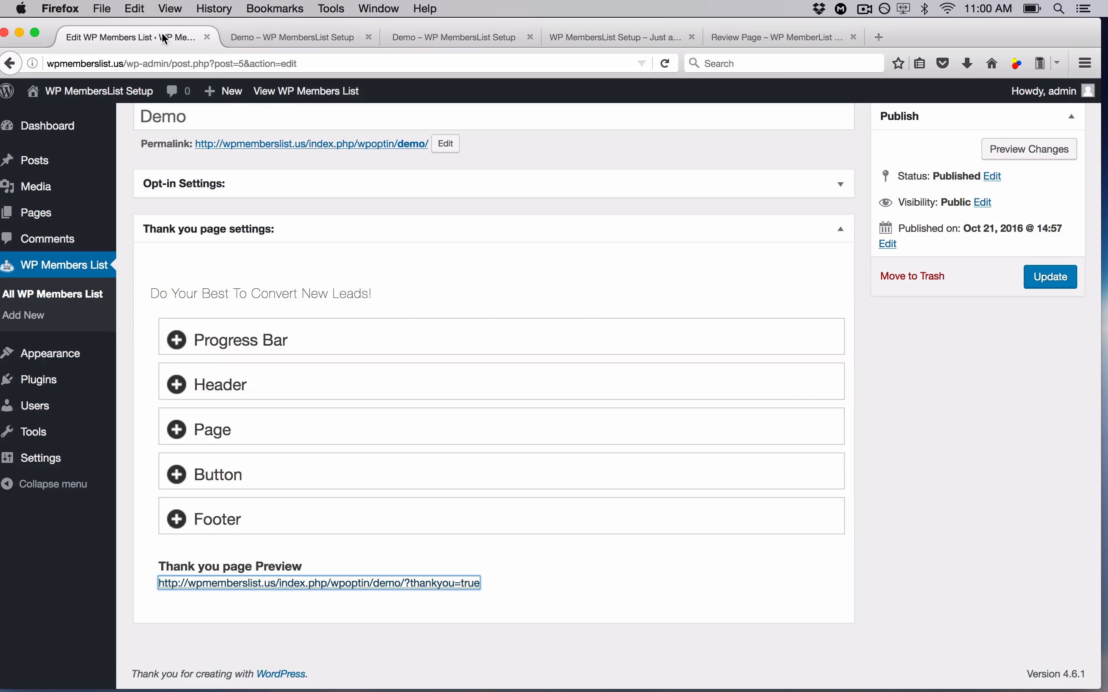
{"action": "left_click", "coordinate": [289, 37]}
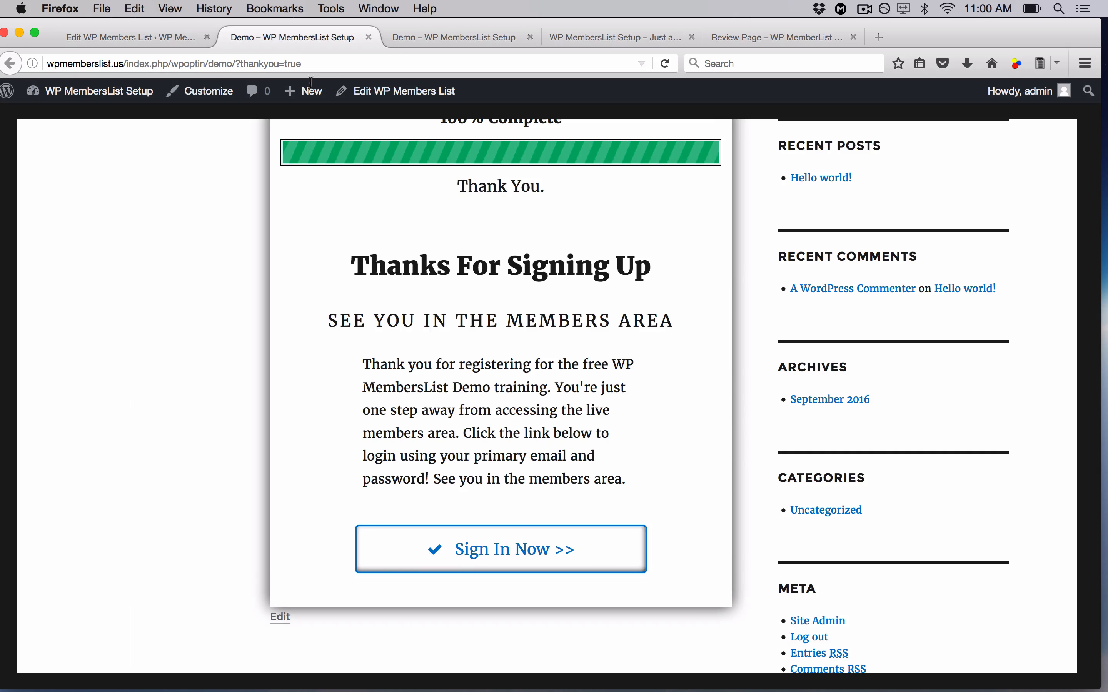
{"action": "left_click", "coordinate": [499, 562]}
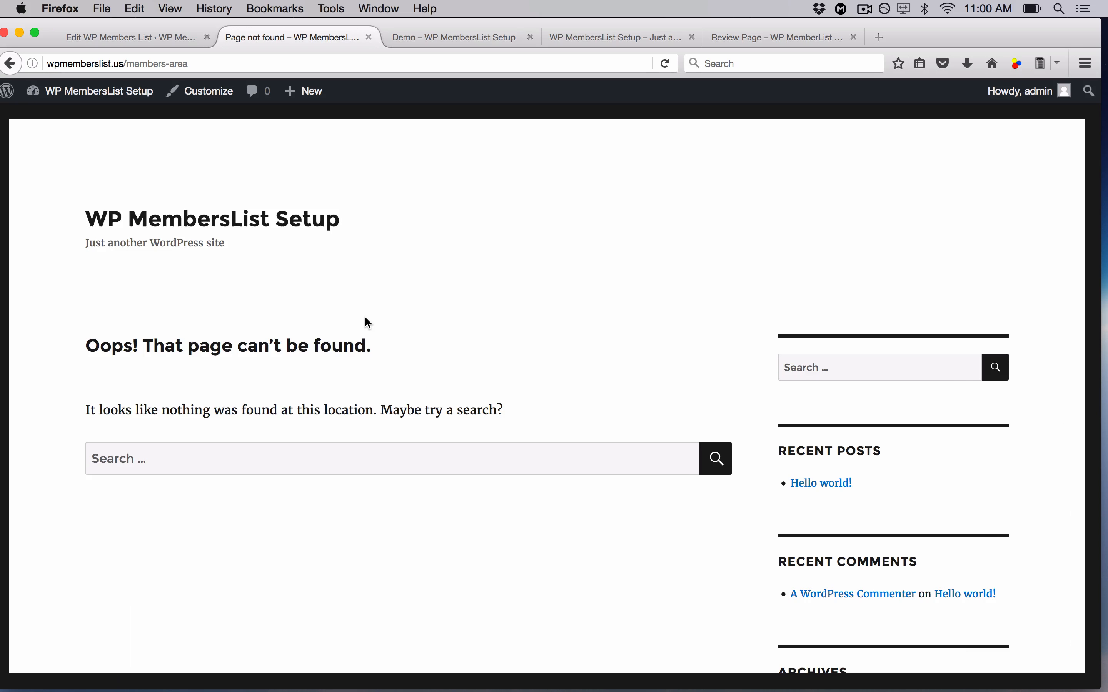
- Leave the 'Page not found' members-area page and return to the Edit WP Members List tab
{"action": "left_click", "coordinate": [137, 37]}
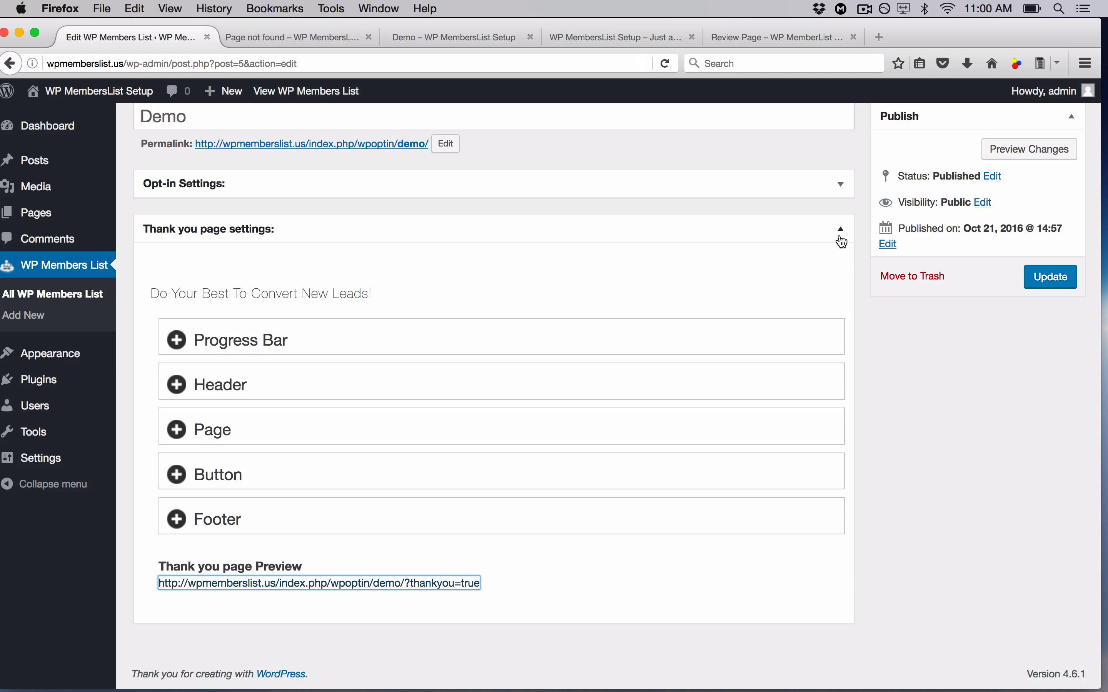
- Change the opt-in headline to 'This Is Your Header' and sub headline to 'My Sub Headline Is The Best'
{"action": "left_click", "coordinate": [840, 187]}
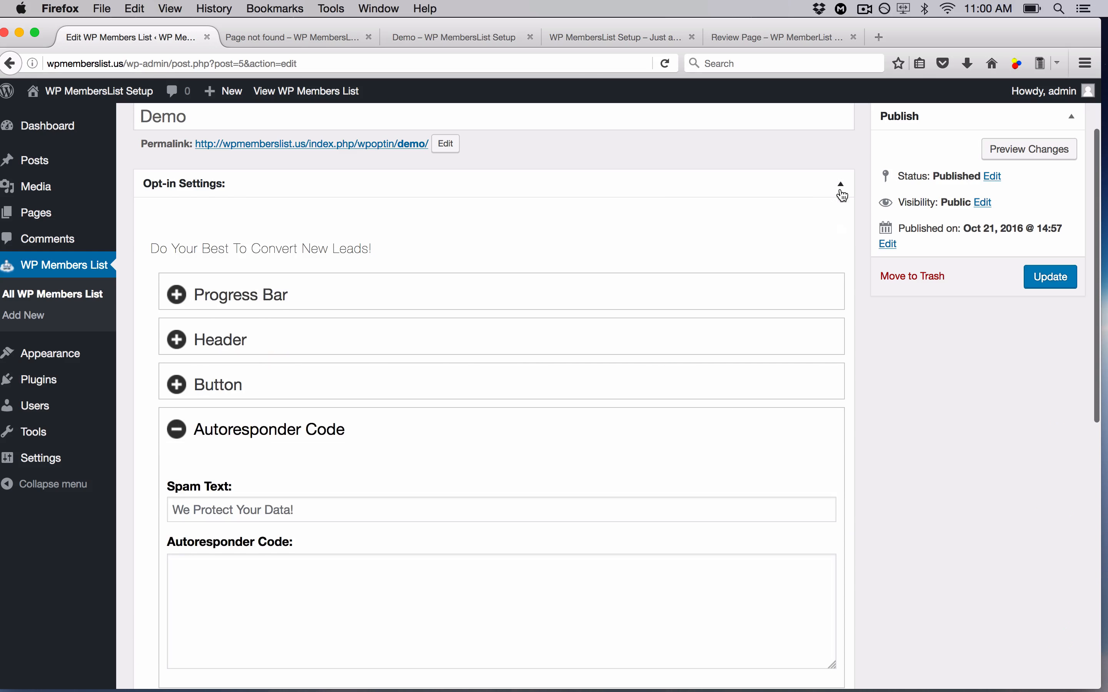
{"action": "left_click", "coordinate": [202, 344]}
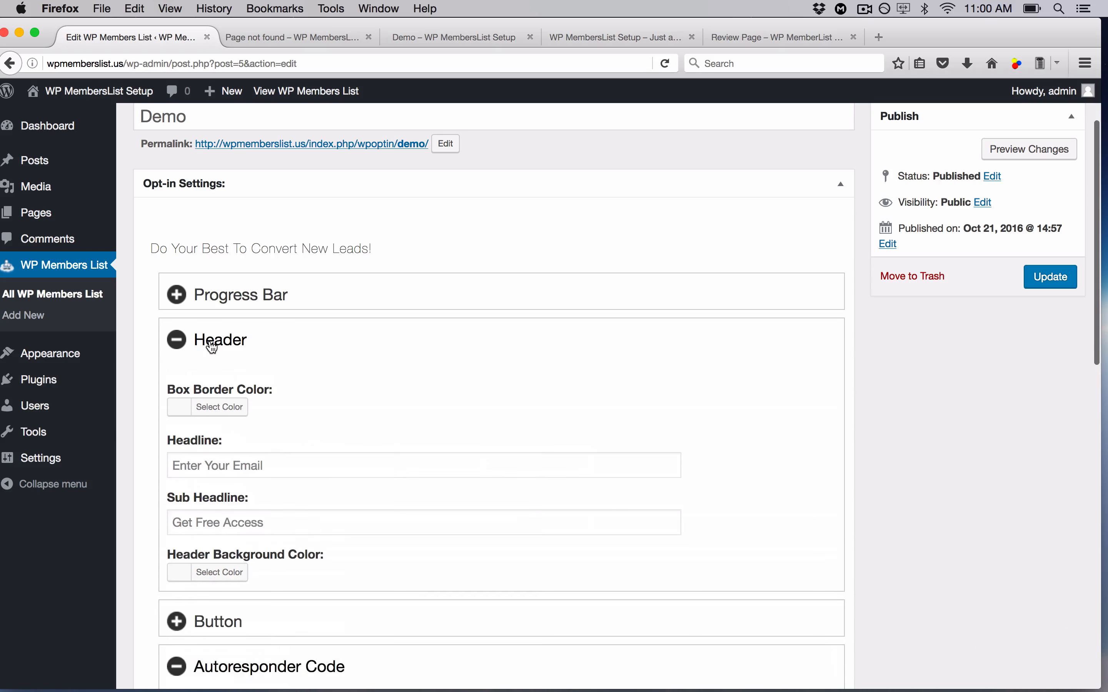
{"action": "left_click_drag", "start_coordinate": [316, 480], "coordinate": [125, 460]}
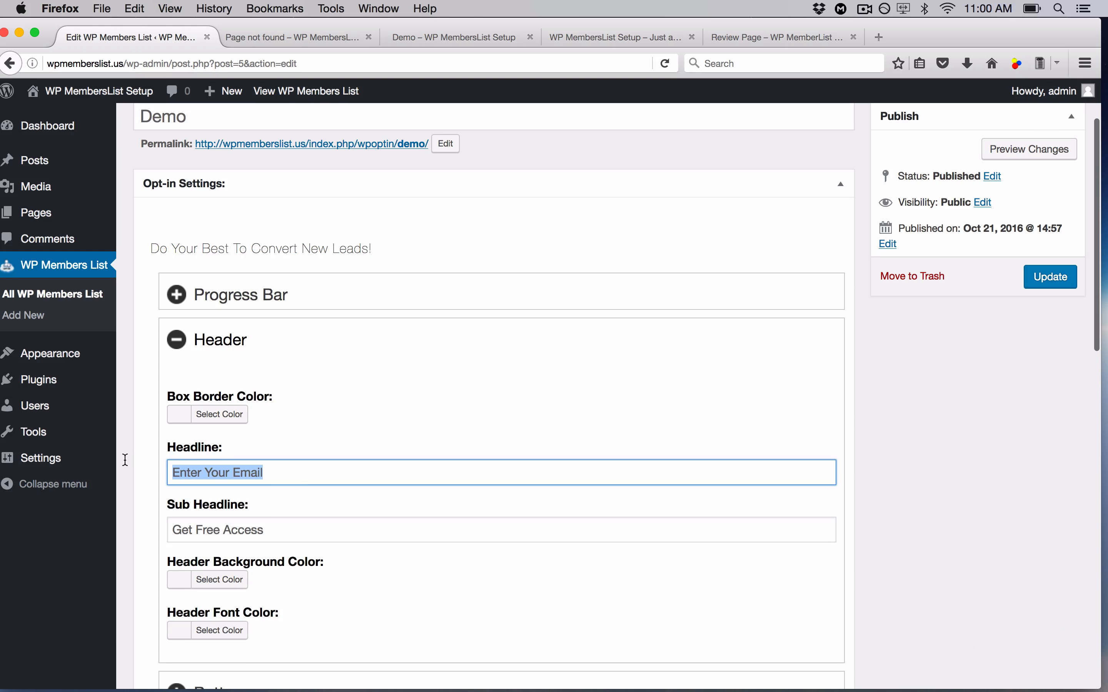
{"action": "type", "text": "This Is Your Header"}
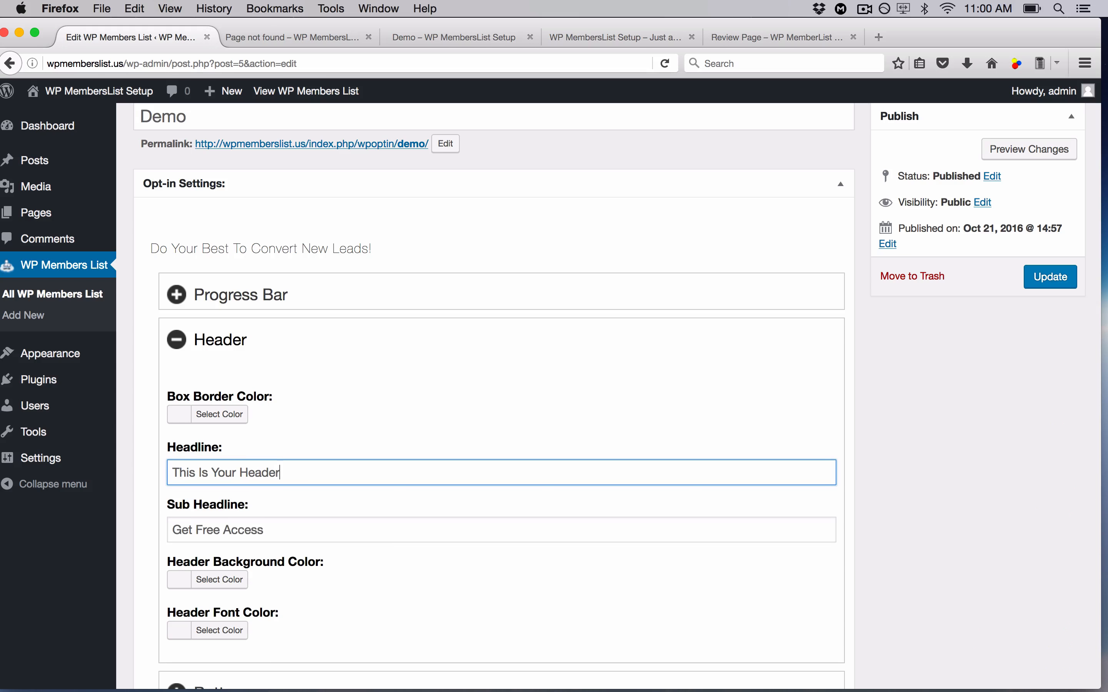
{"action": "key", "text": "Tab"}
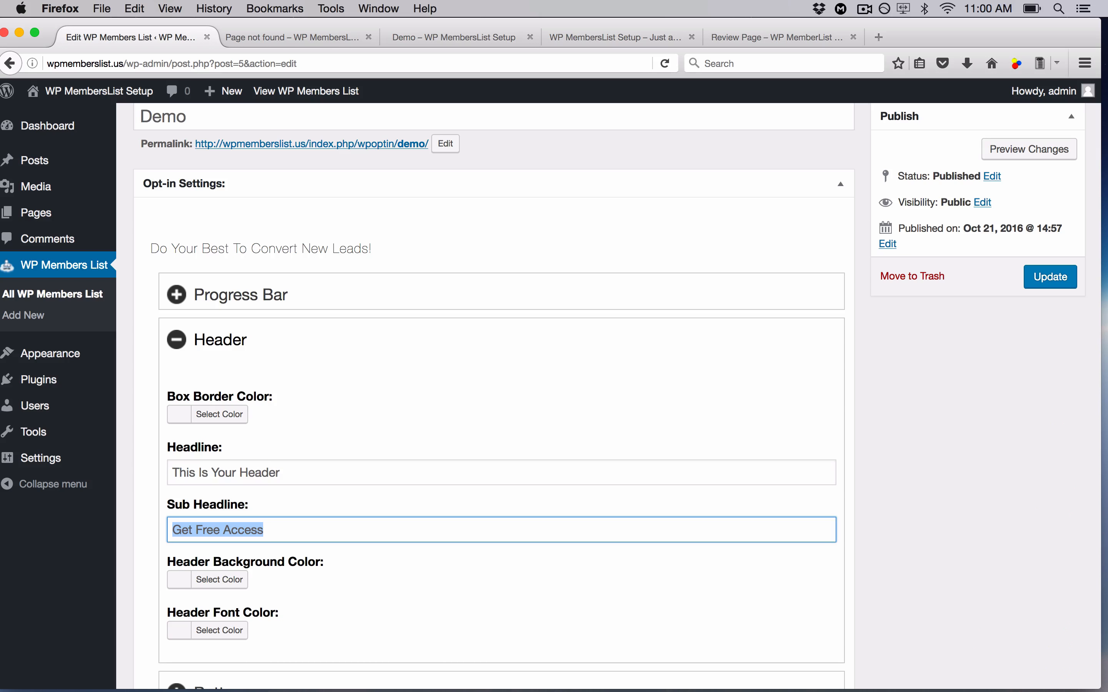
{"action": "type", "text": "My"}
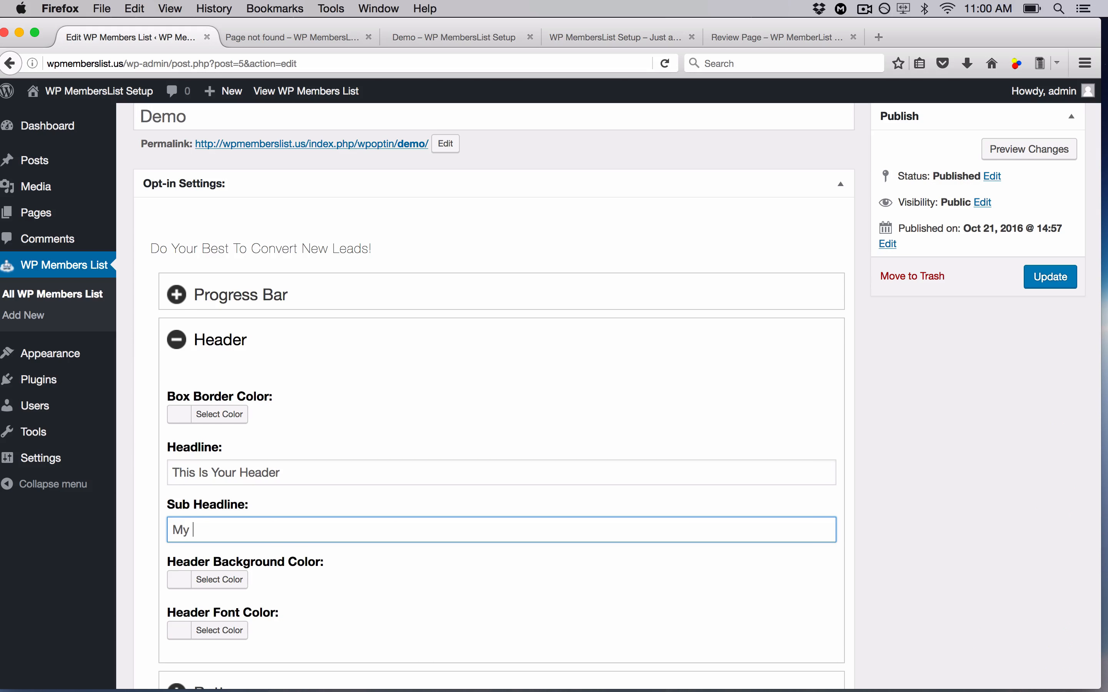
{"action": "type", "text": " Sub Headline Is The Best"}
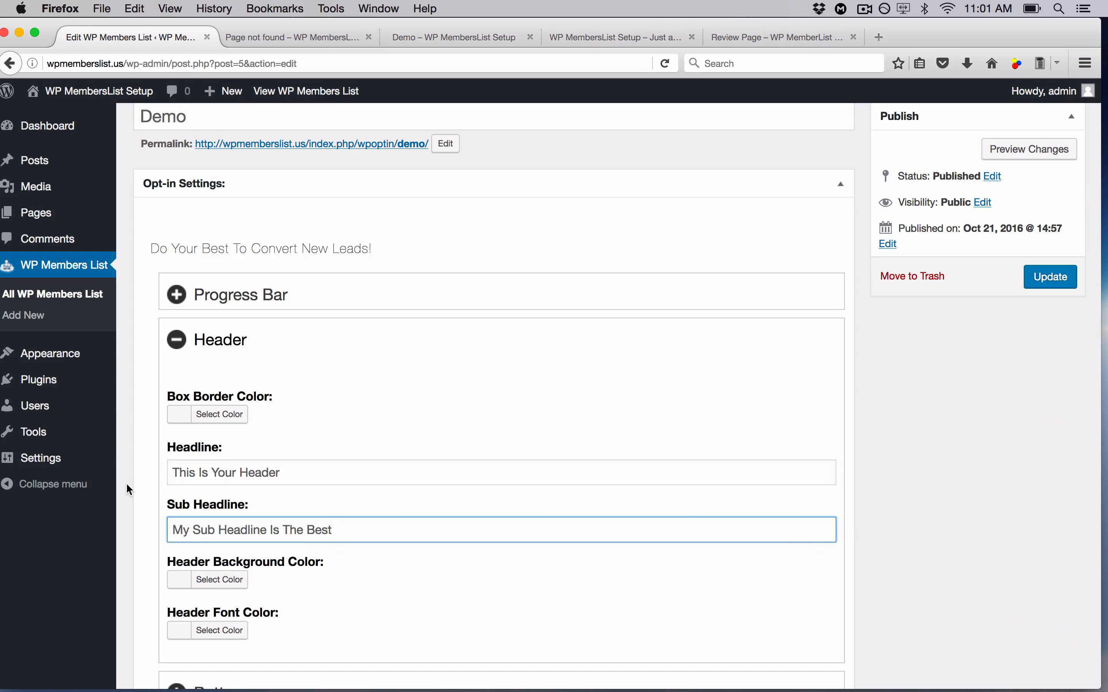
- Set the opt-in Header Background Color to yellow and Header Font Color to red (#dd3333)
{"action": "left_click", "coordinate": [206, 580]}
{"action": "scroll", "coordinate": [322, 575], "scroll_direction": "down", "scroll_amount": 3}
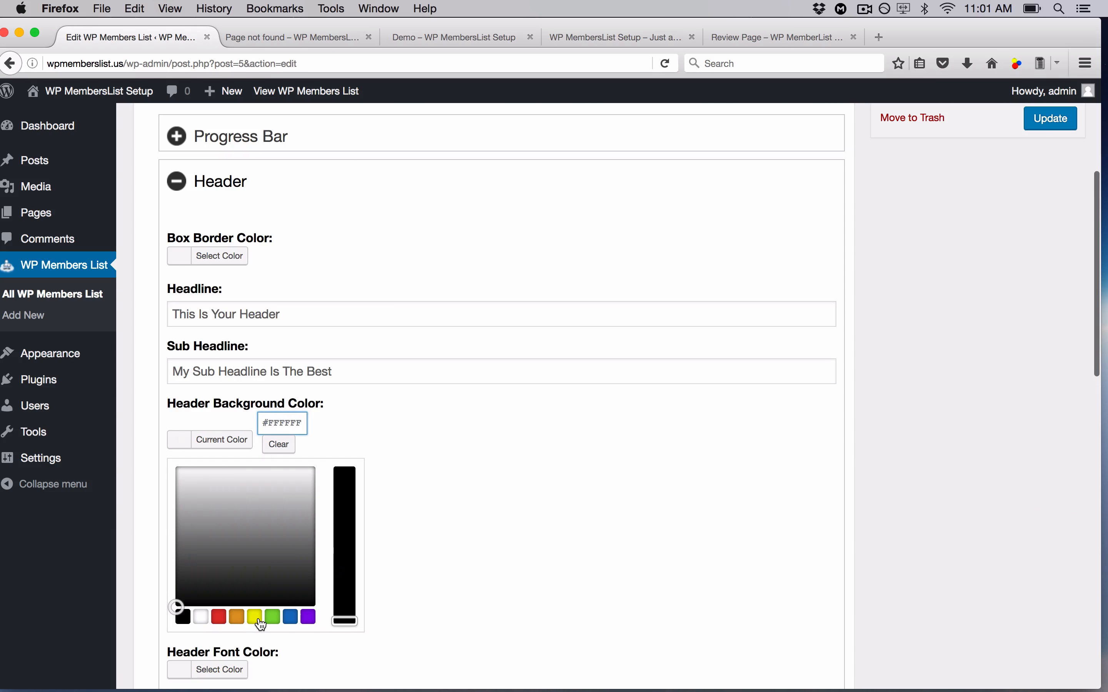
{"action": "left_click", "coordinate": [262, 625]}
{"action": "left_click", "coordinate": [463, 458]}
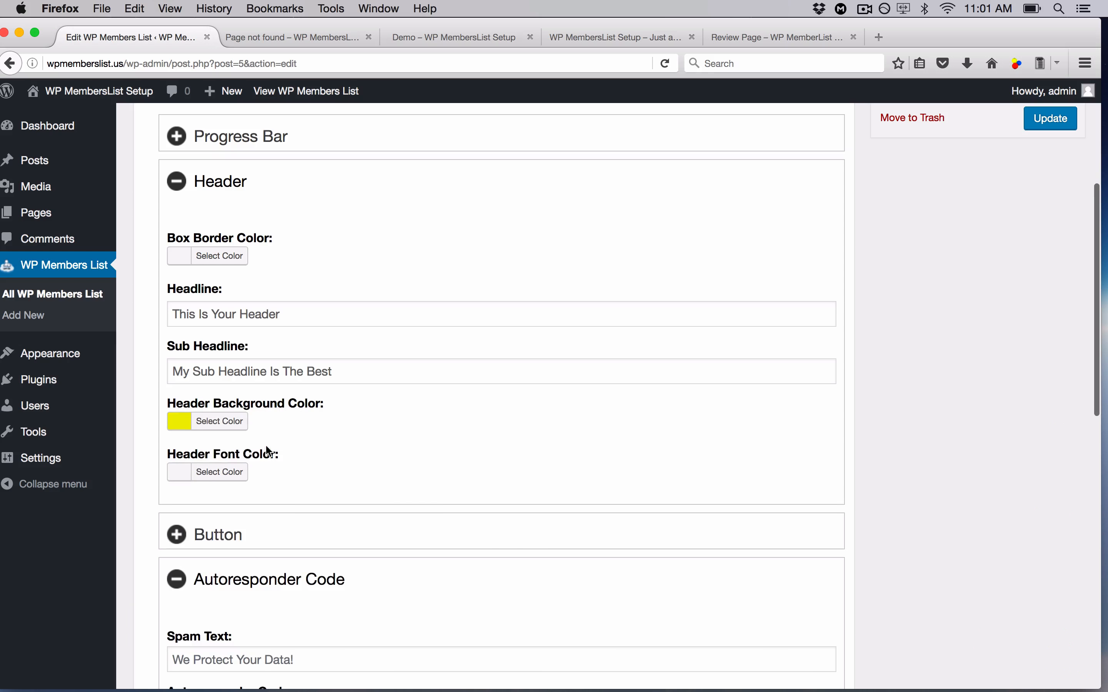
{"action": "left_click", "coordinate": [206, 479]}
{"action": "scroll", "coordinate": [211, 526], "scroll_direction": "down", "scroll_amount": 1}
{"action": "left_click", "coordinate": [219, 605]}
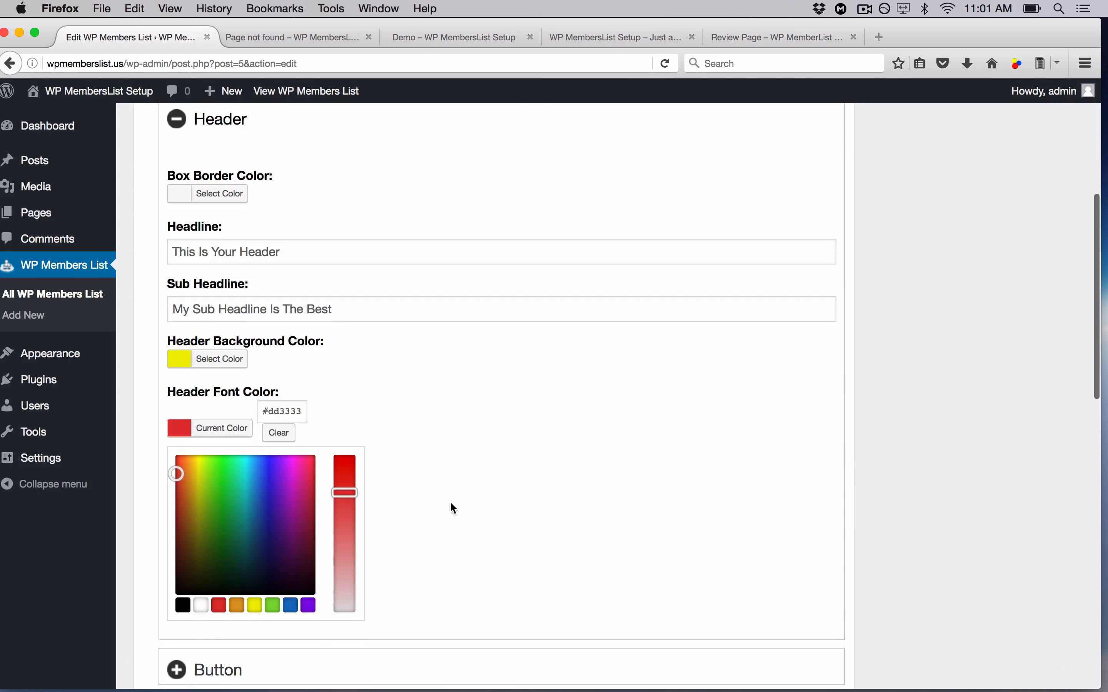
{"action": "left_click", "coordinate": [490, 483]}
{"action": "scroll", "coordinate": [490, 482], "scroll_direction": "down", "scroll_amount": 1}
{"action": "left_click", "coordinate": [261, 394]}
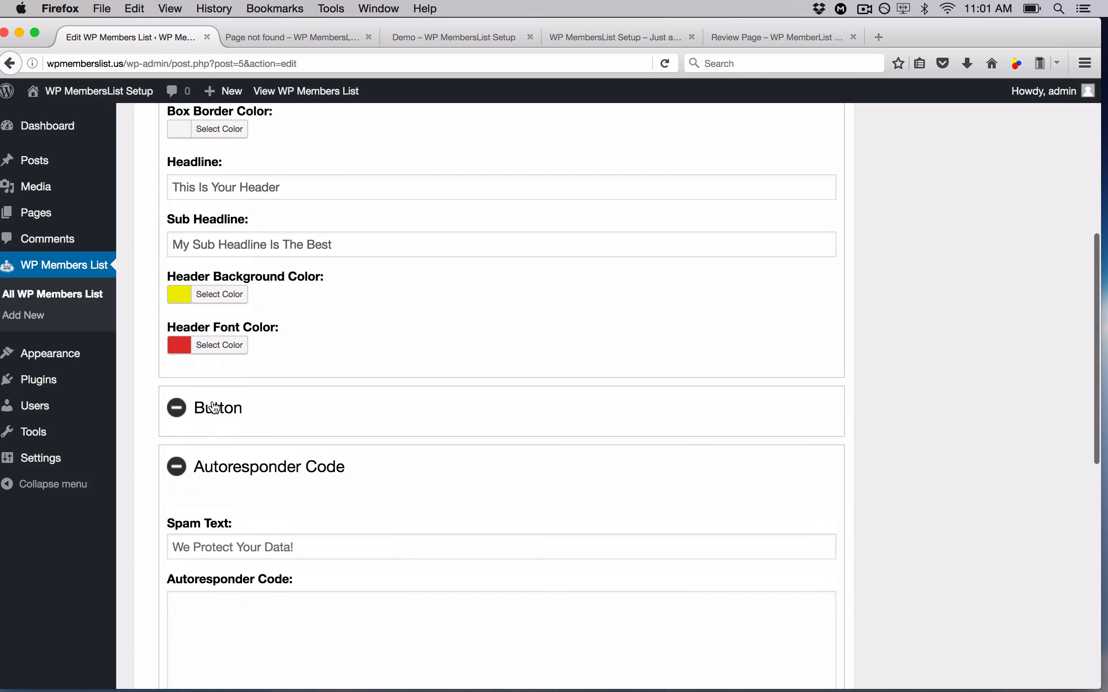
{"action": "scroll", "coordinate": [443, 425], "scroll_direction": "down", "scroll_amount": 2}
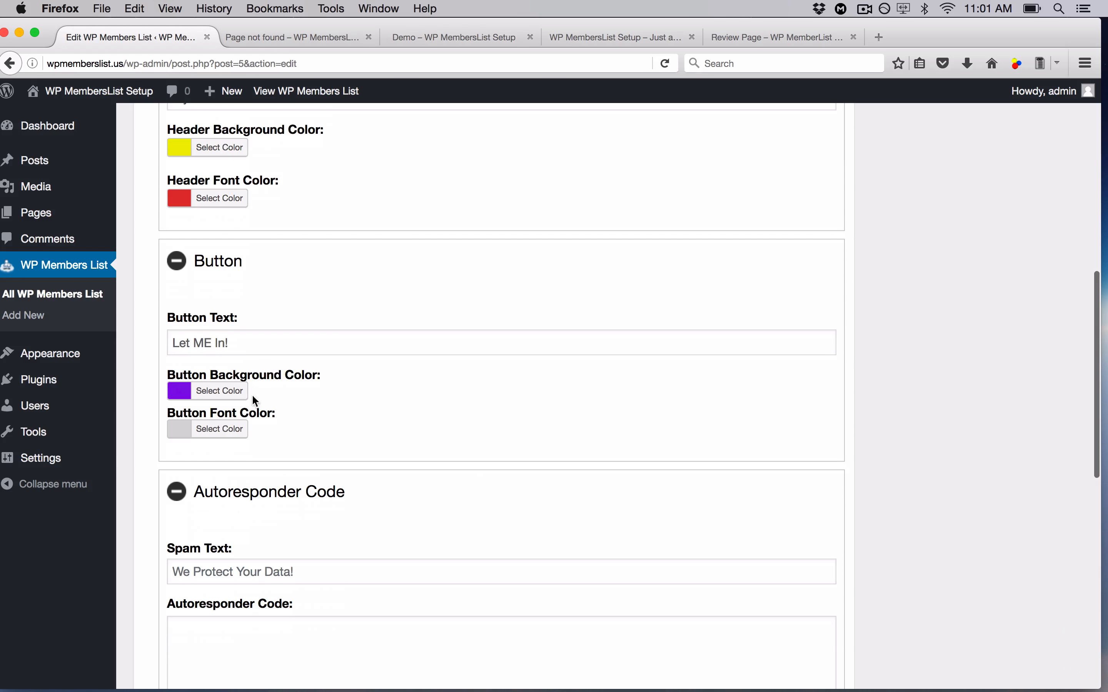
{"action": "scroll", "coordinate": [395, 467], "scroll_direction": "down", "scroll_amount": 3}
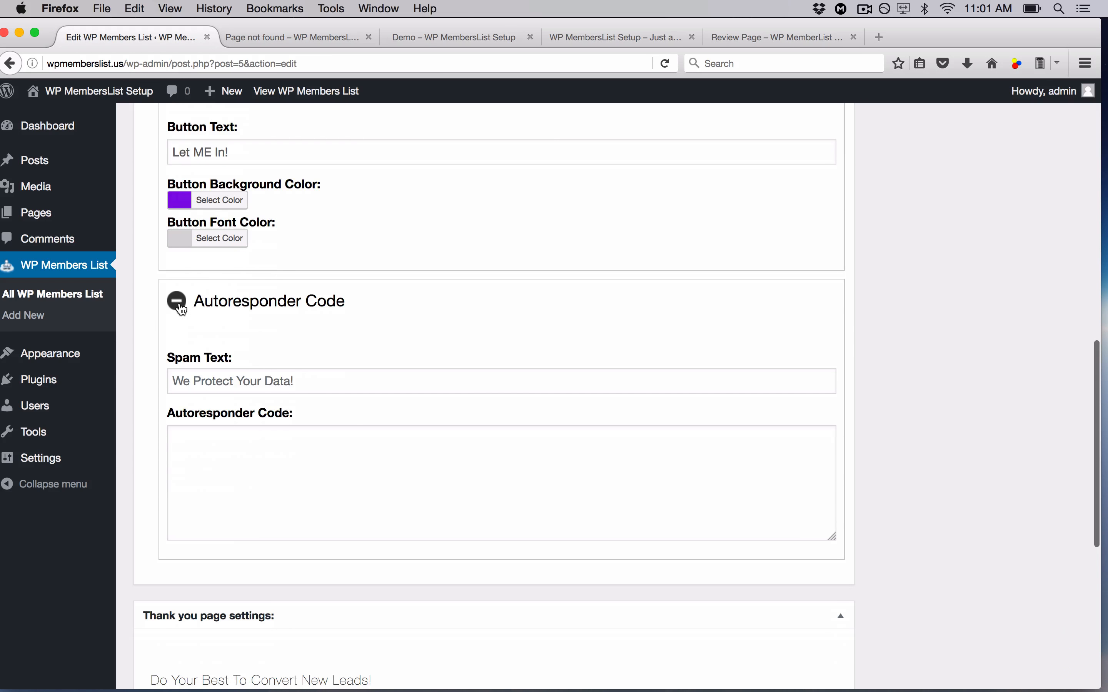
{"action": "scroll", "coordinate": [536, 455], "scroll_direction": "down", "scroll_amount": 6}
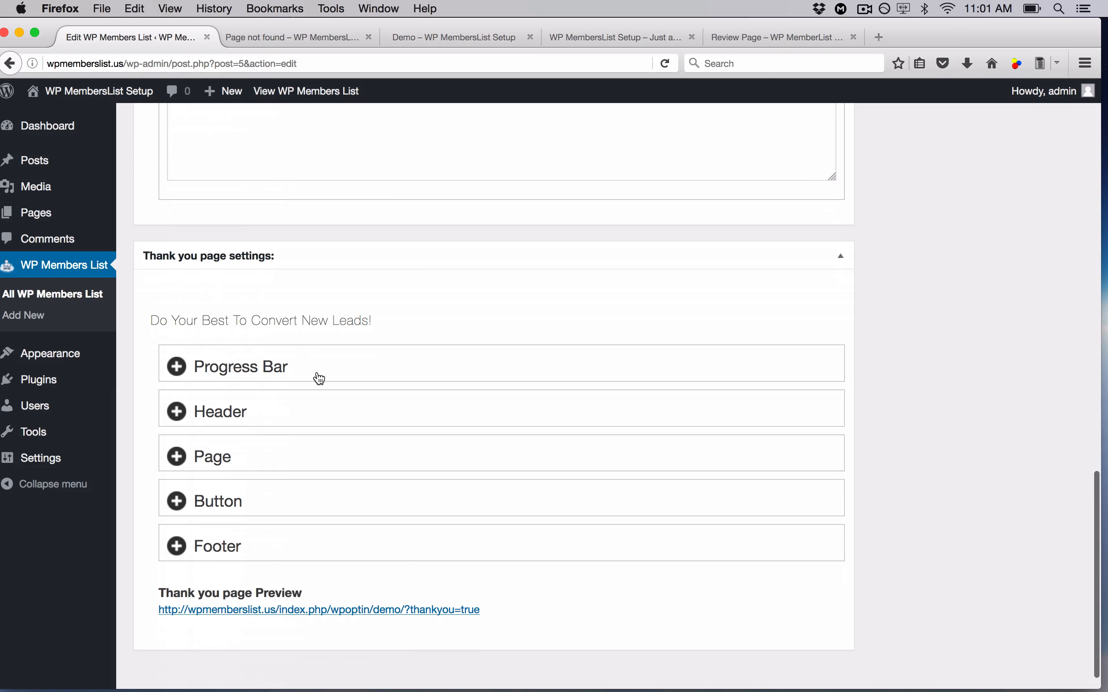
- Clear the opt-in Progress Bar percentage value of 50
{"action": "left_click", "coordinate": [320, 378]}
{"action": "scroll", "coordinate": [477, 361], "scroll_direction": "up", "scroll_amount": 12}
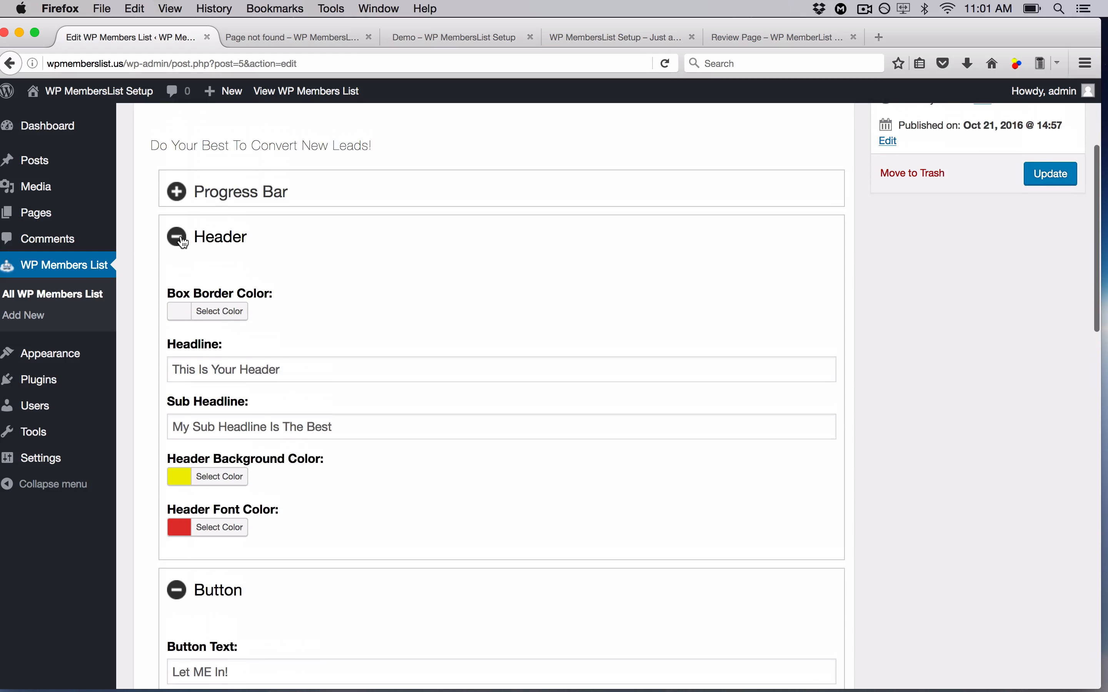
{"action": "left_click", "coordinate": [183, 242]}
{"action": "left_click", "coordinate": [178, 193]}
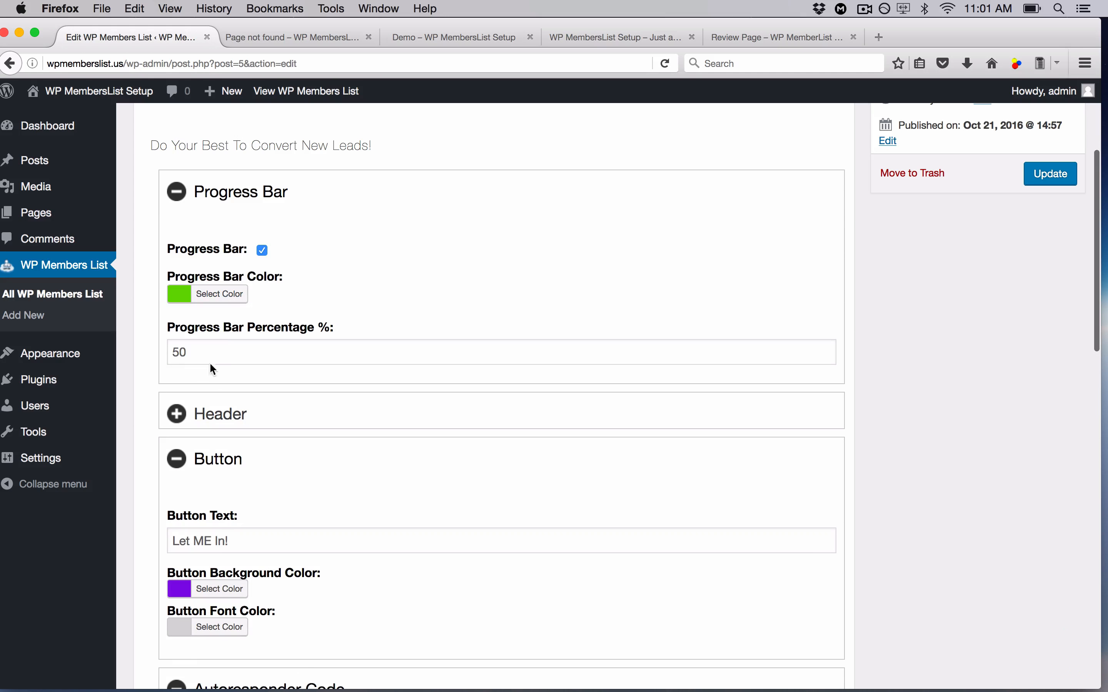
{"action": "left_click_drag", "start_coordinate": [212, 363], "coordinate": [159, 355]}
{"action": "key", "text": "BackSpace"}
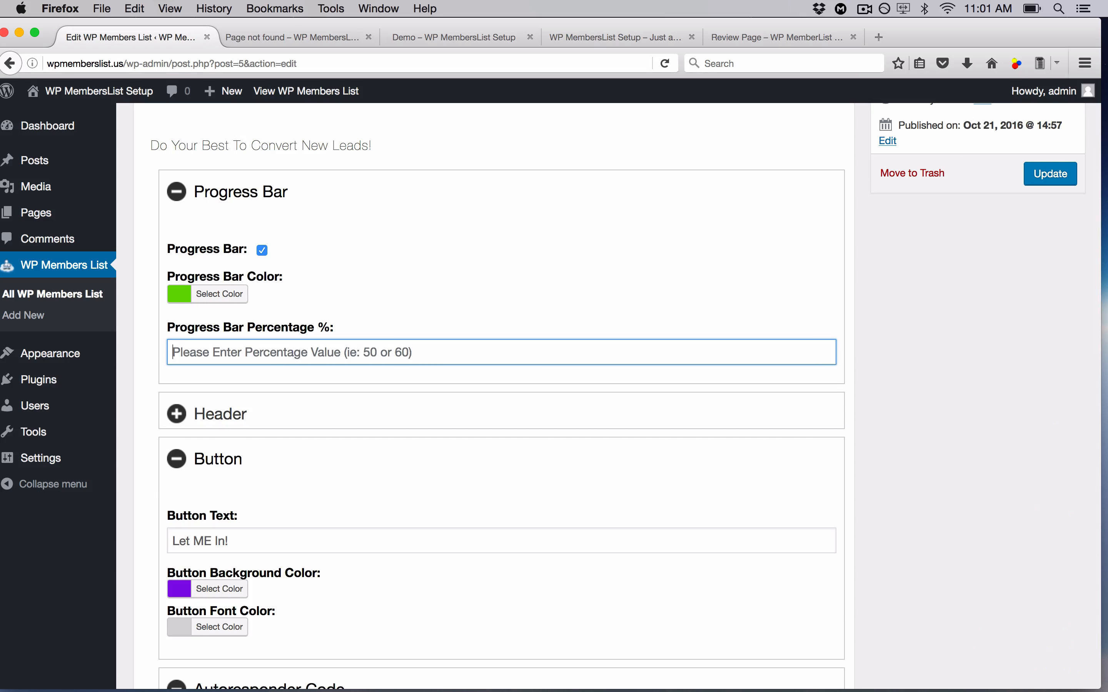
{"action": "scroll", "coordinate": [441, 475], "scroll_direction": "down", "scroll_amount": 10}
{"action": "scroll", "coordinate": [442, 472], "scroll_direction": "down", "scroll_amount": 4}
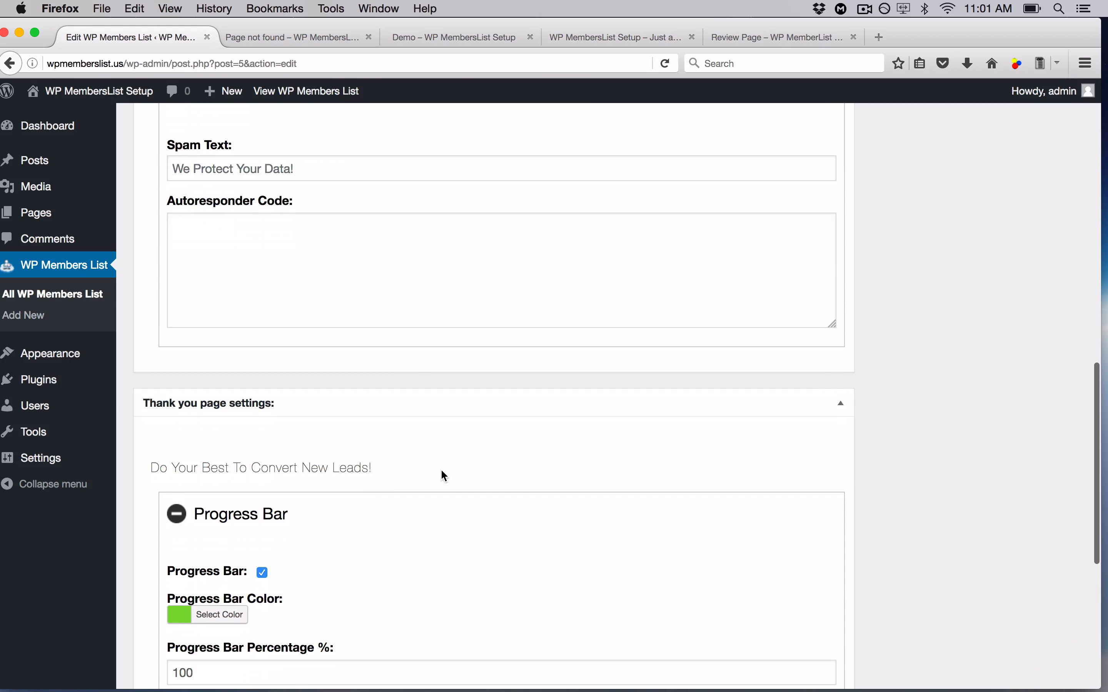
{"action": "scroll", "coordinate": [453, 533], "scroll_direction": "down", "scroll_amount": 8}
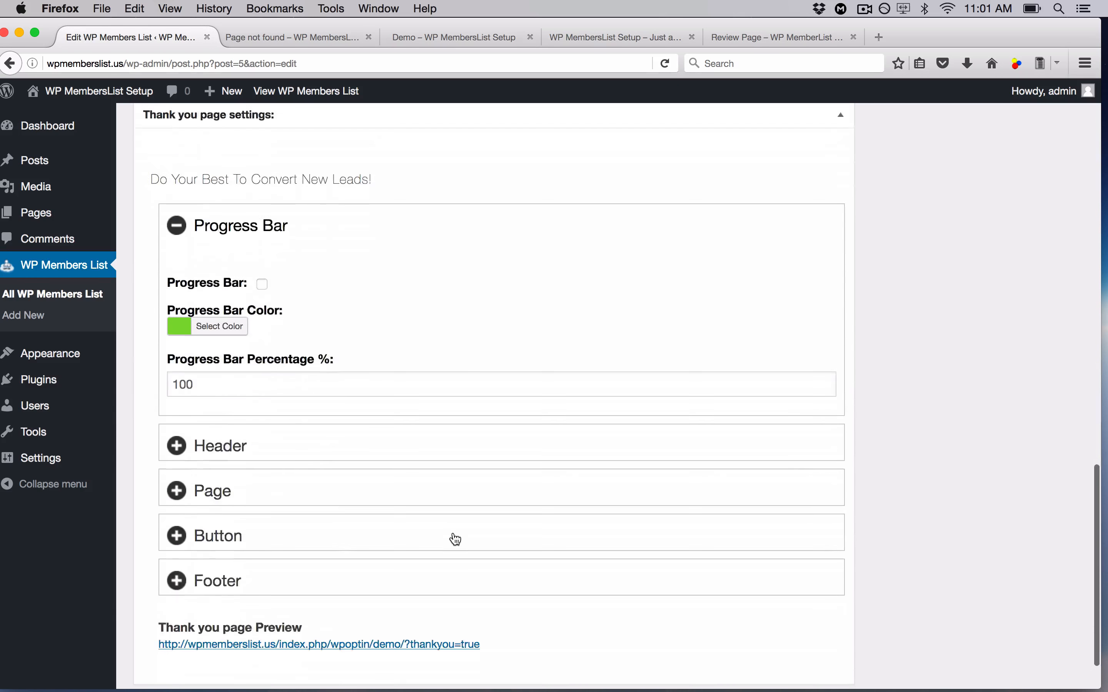
- Give the thank-you page header an orange #dd8a0d box border and white header font colour
{"action": "left_click", "coordinate": [275, 382]}
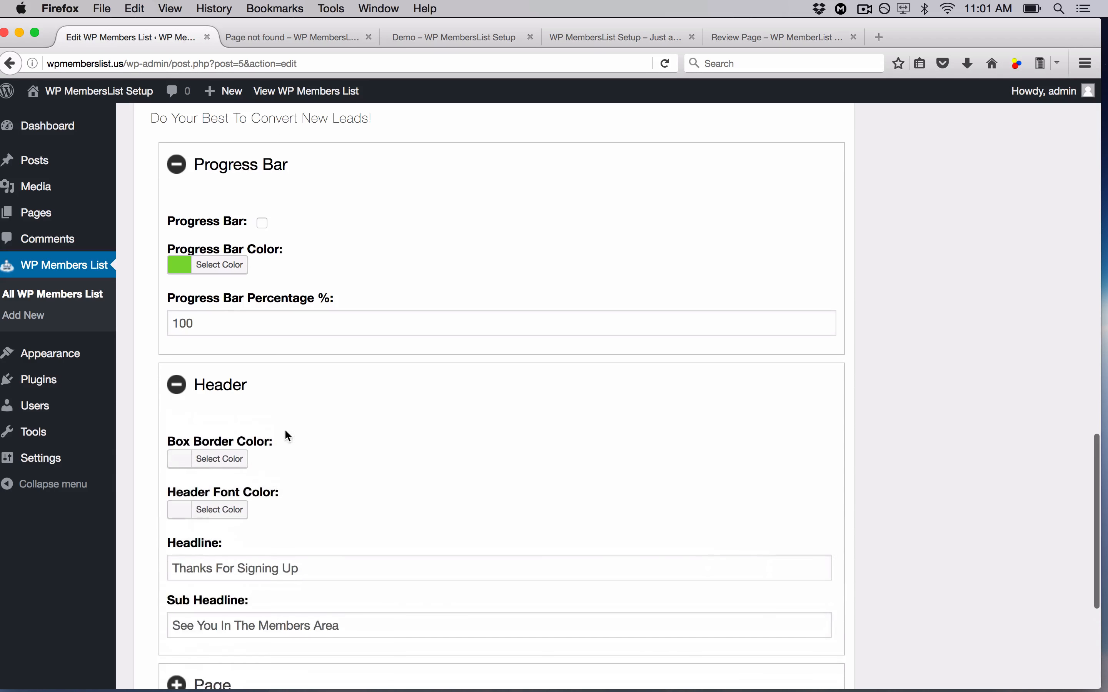
{"action": "left_click", "coordinate": [183, 462]}
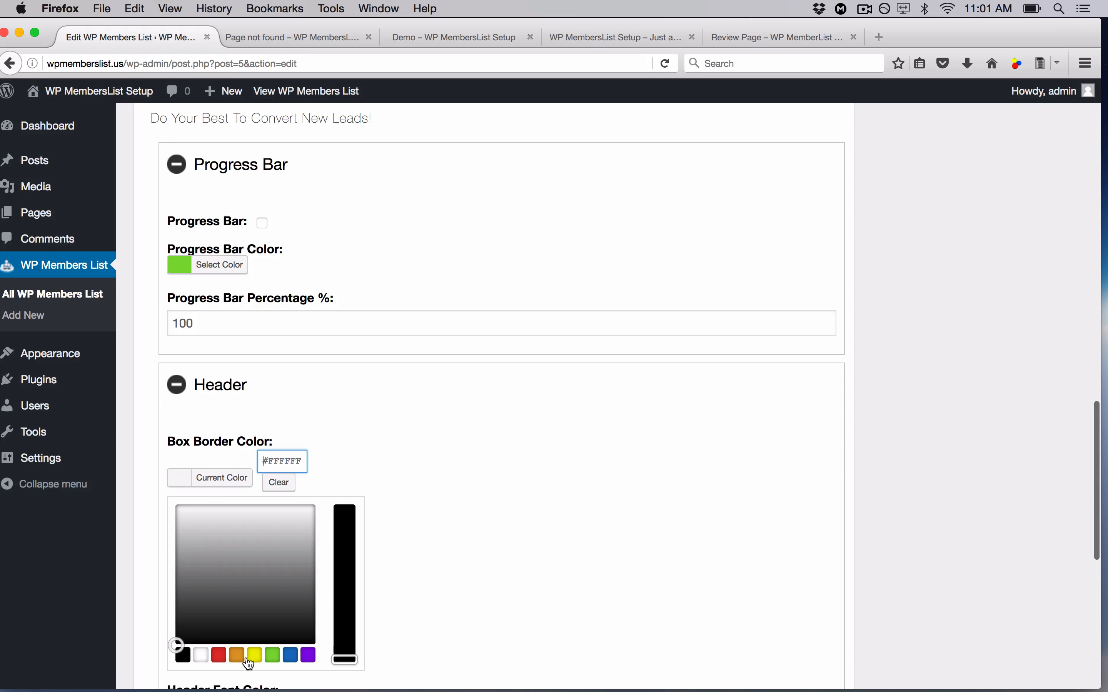
{"action": "left_click", "coordinate": [238, 660]}
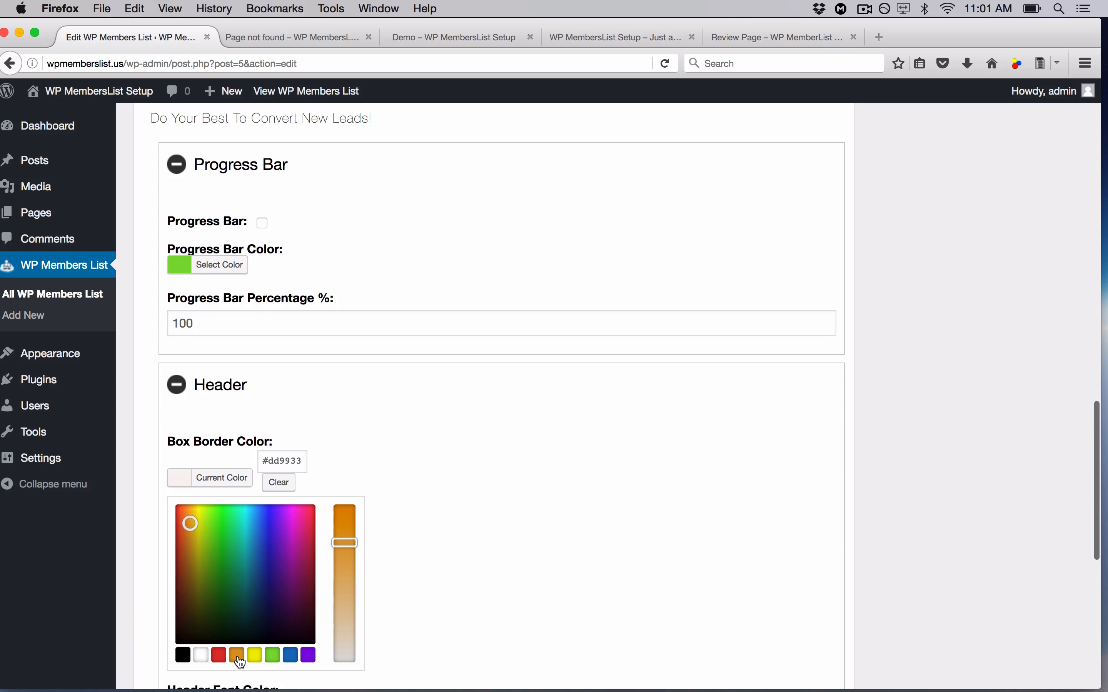
{"action": "left_click", "coordinate": [443, 523]}
{"action": "scroll", "coordinate": [443, 523], "scroll_direction": "down", "scroll_amount": 4}
{"action": "left_click", "coordinate": [224, 355]}
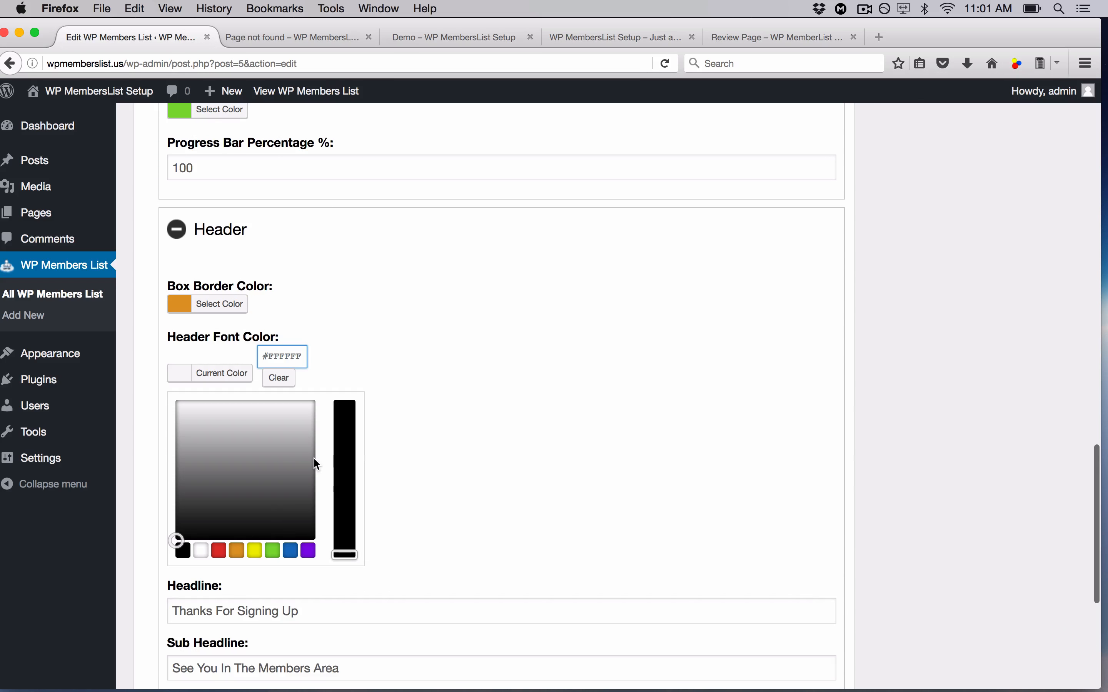
{"action": "left_click", "coordinate": [204, 557]}
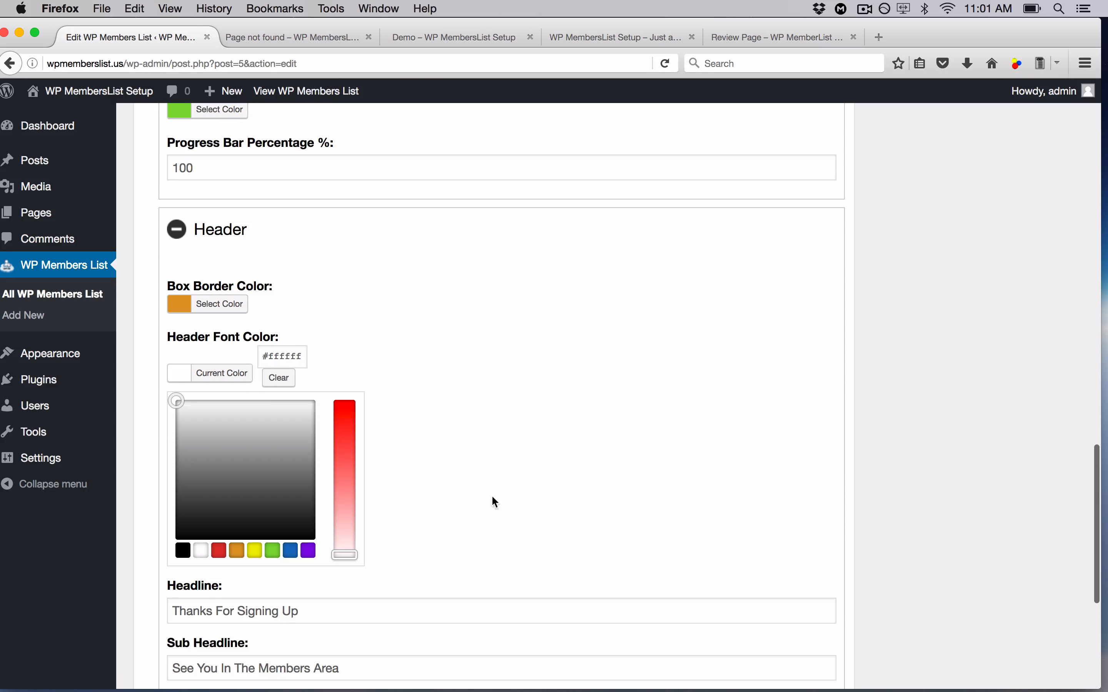
{"action": "left_click", "coordinate": [518, 506]}
{"action": "left_click", "coordinate": [223, 307]}
{"action": "left_click_drag", "start_coordinate": [354, 385], "coordinate": [347, 361]}
{"action": "left_click", "coordinate": [431, 386]}
{"action": "scroll", "coordinate": [431, 387], "scroll_direction": "down", "scroll_amount": 3}
{"action": "scroll", "coordinate": [431, 387], "scroll_direction": "down", "scroll_amount": 1}
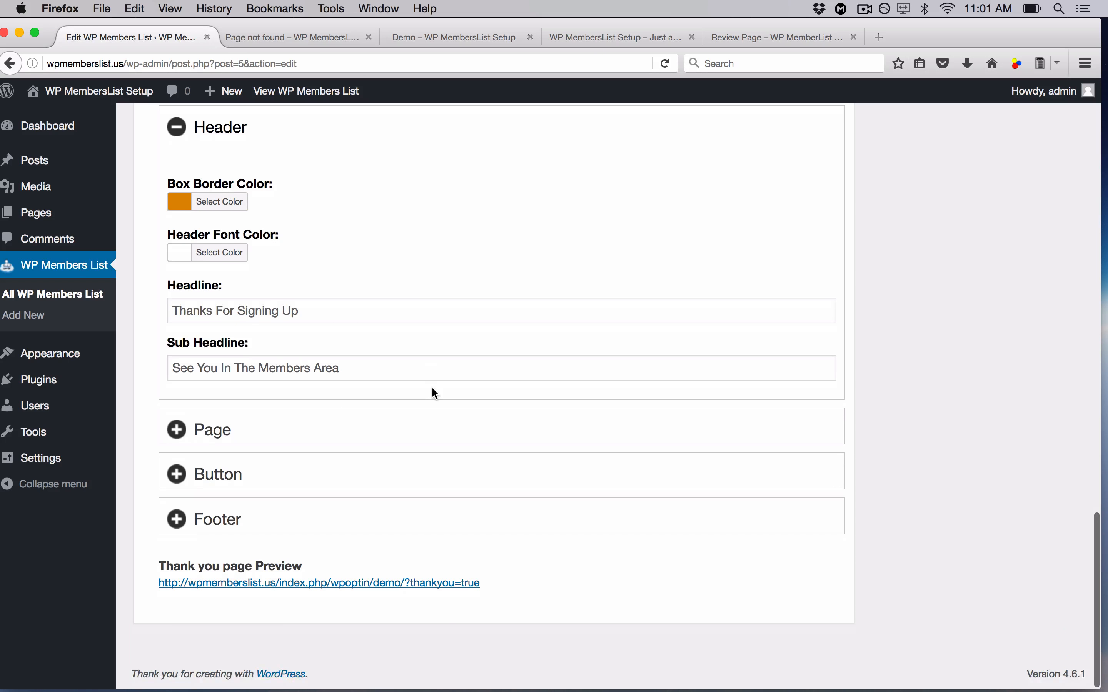
{"action": "scroll", "coordinate": [432, 388], "scroll_direction": "up", "scroll_amount": 20}
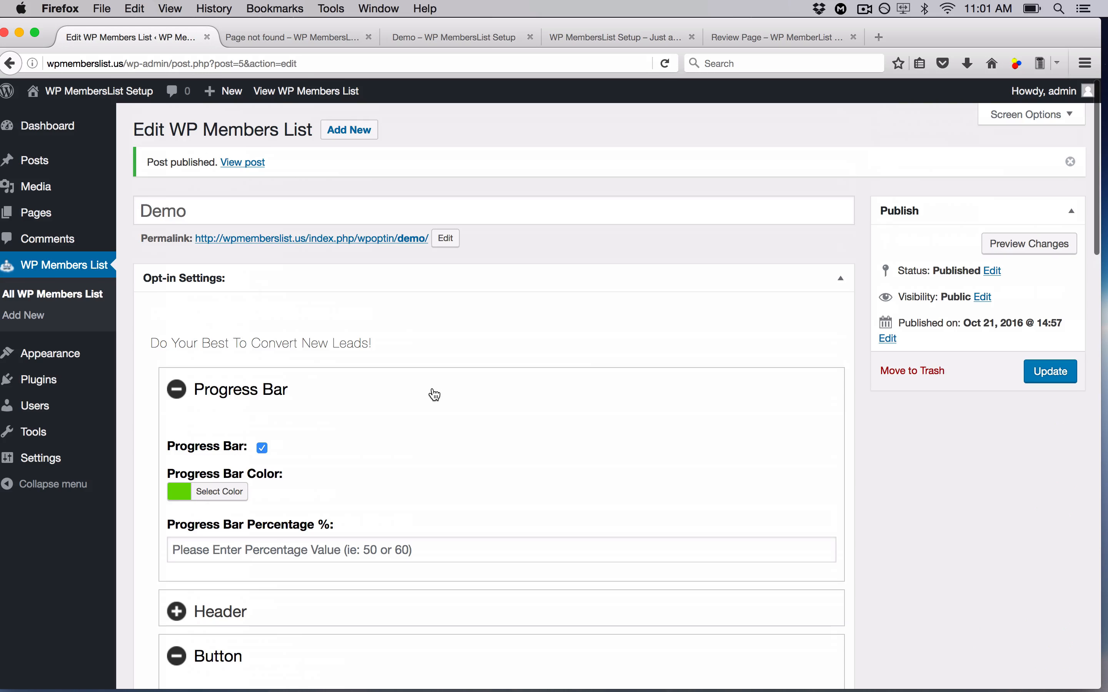
- Update the Demo opt-in and reload its front-end page to see the changes
{"action": "left_click", "coordinate": [1067, 375]}
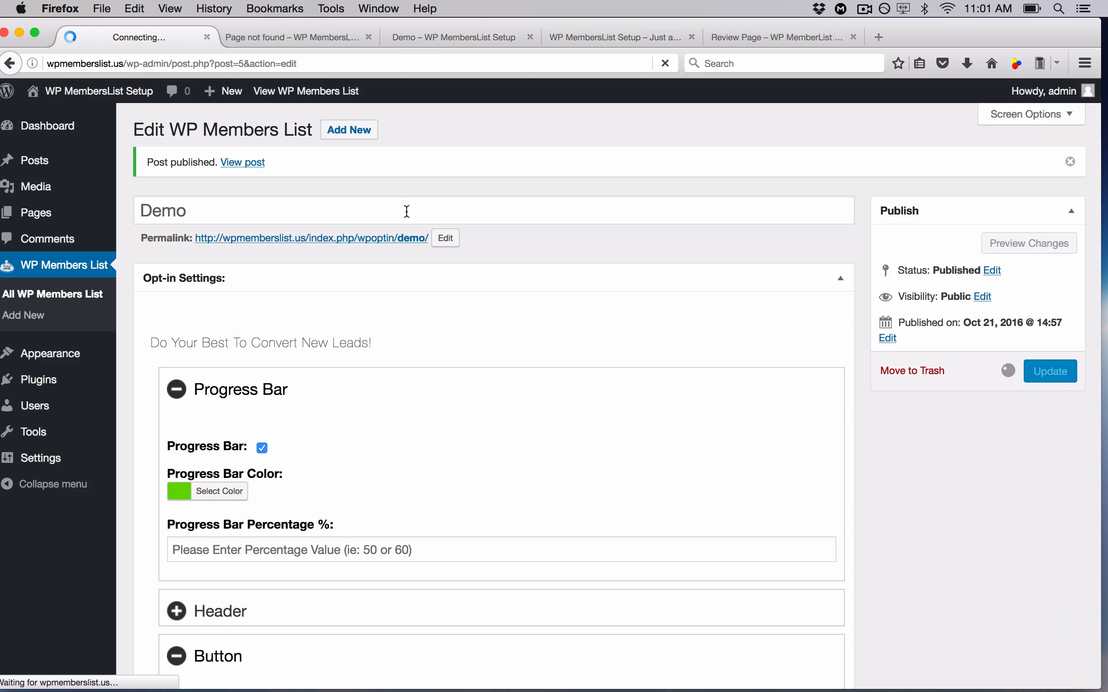
{"action": "left_click", "coordinate": [450, 43]}
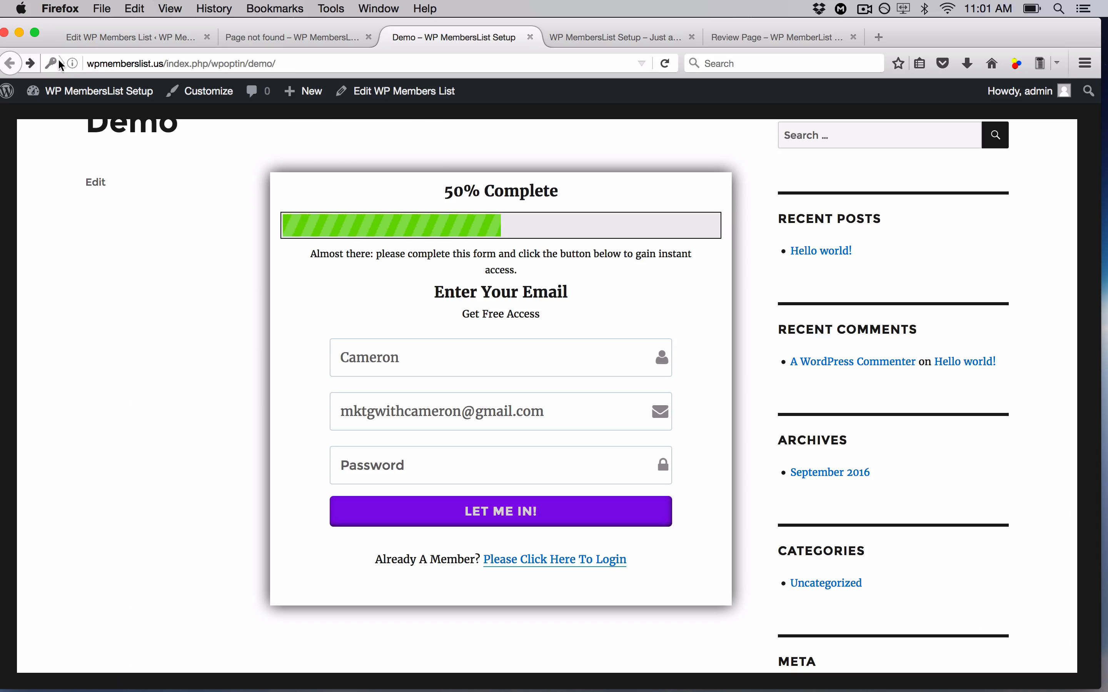
{"action": "left_click", "coordinate": [665, 63]}
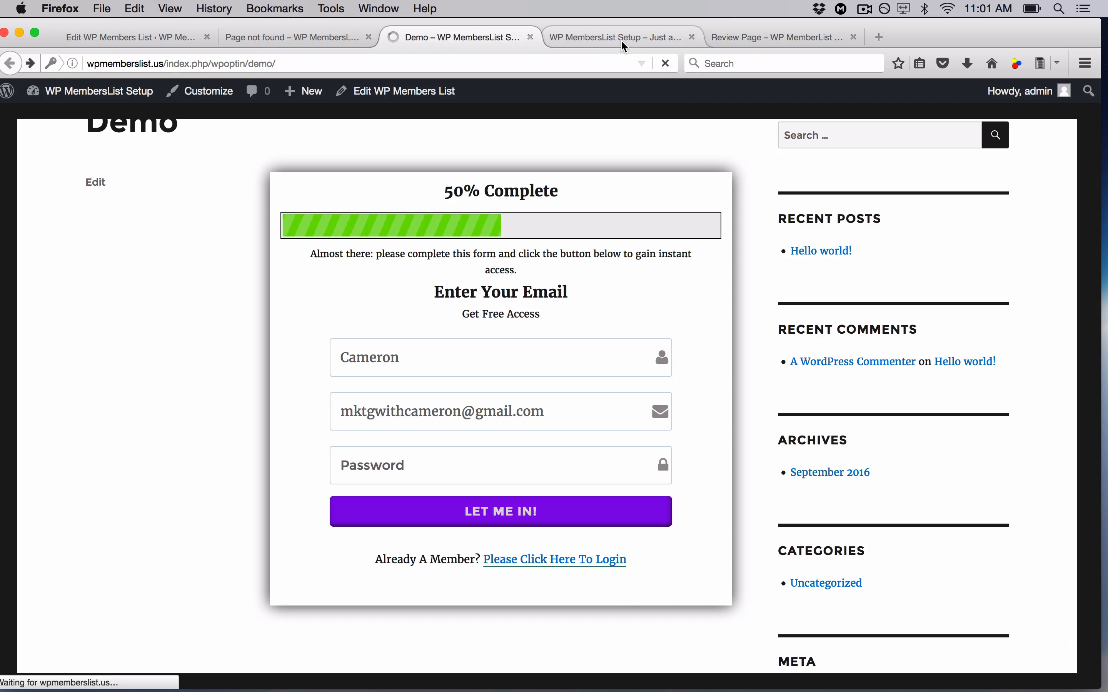
- Close the Hello world, page-not-found and Demo thank-you test tabs, returning to the editor
{"action": "left_click", "coordinate": [621, 42]}
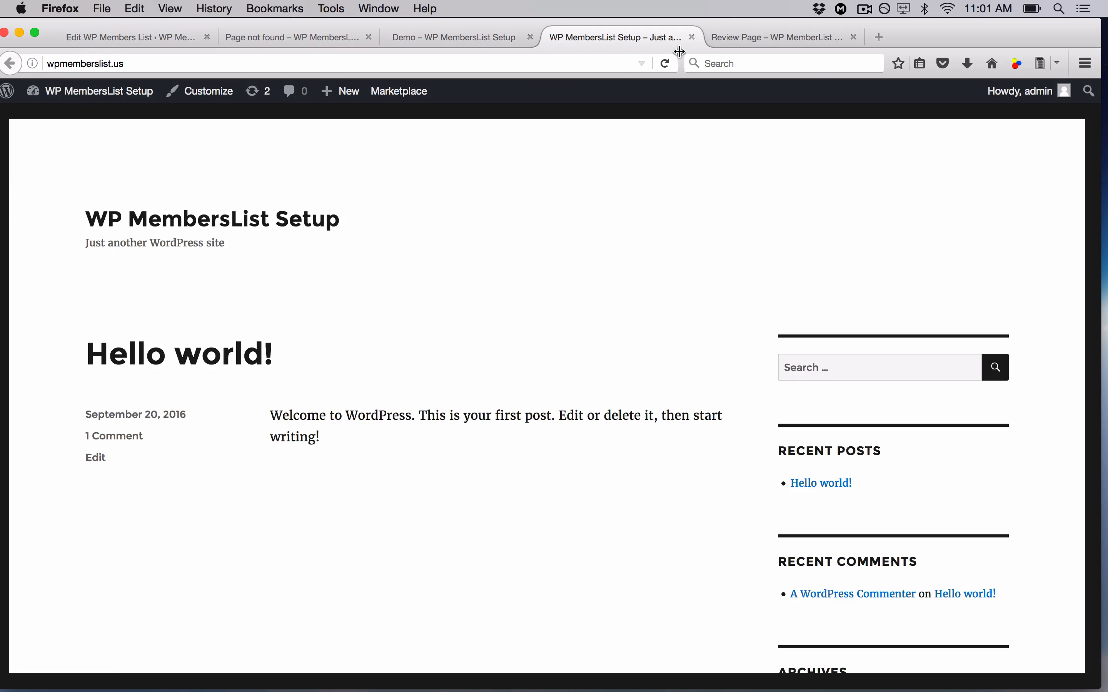
{"action": "left_click", "coordinate": [692, 37]}
{"action": "left_click", "coordinate": [321, 39]}
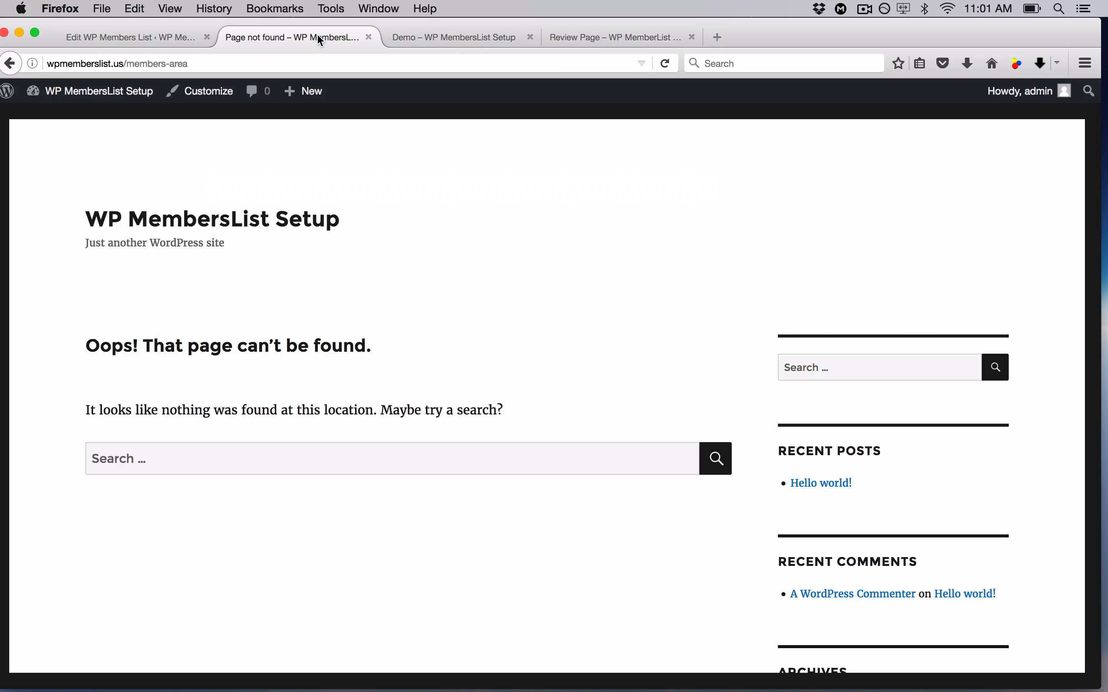
{"action": "left_click", "coordinate": [11, 64]}
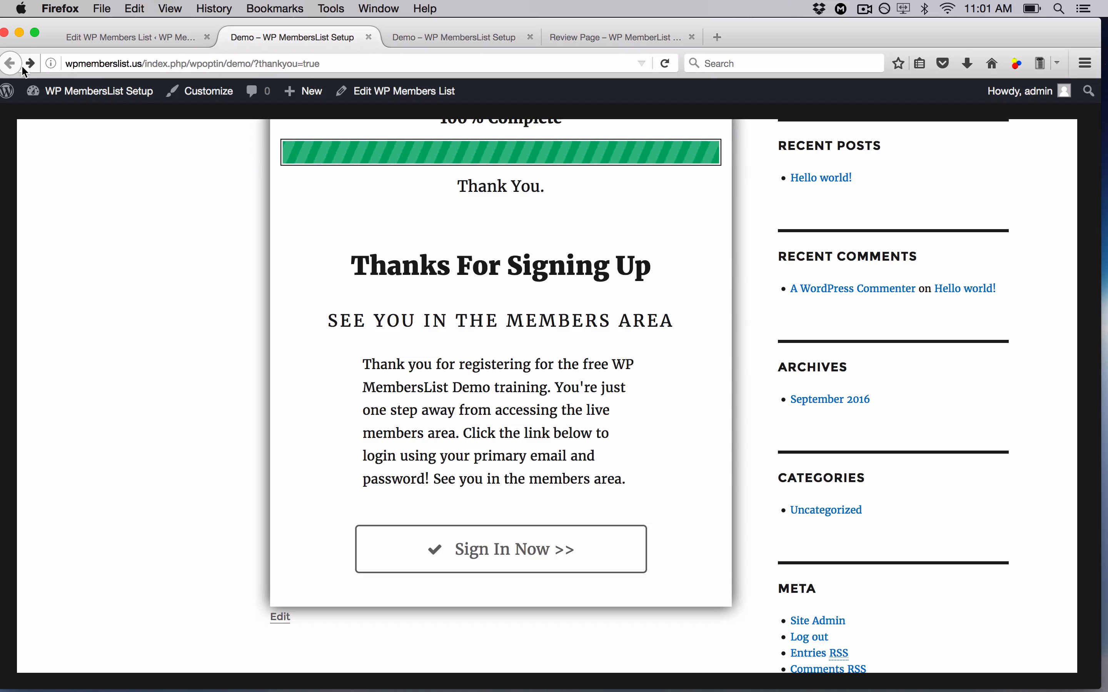
{"action": "left_click", "coordinate": [369, 37]}
{"action": "left_click", "coordinate": [369, 37]}
{"action": "left_click", "coordinate": [146, 36]}
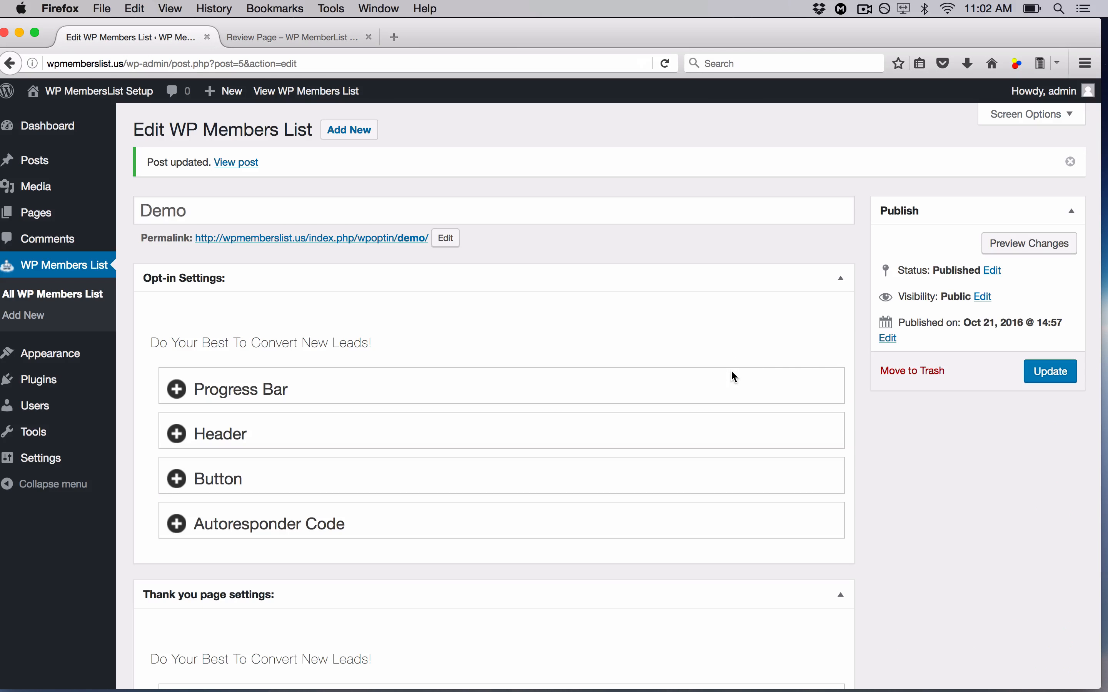
- Open the Demo permalink and the thank-you Preview in new tabs and view the Demo page
{"action": "right_click", "coordinate": [409, 239]}
{"action": "left_click", "coordinate": [419, 246]}
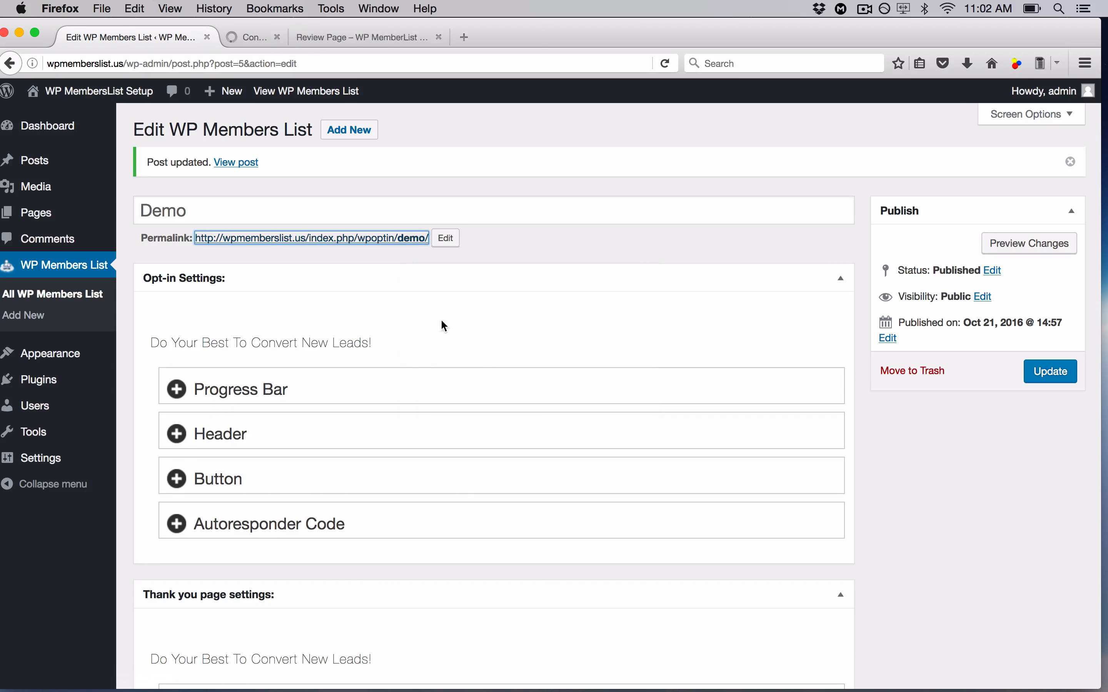
{"action": "scroll", "coordinate": [444, 326], "scroll_direction": "down", "scroll_amount": 10}
{"action": "right_click", "coordinate": [313, 587]}
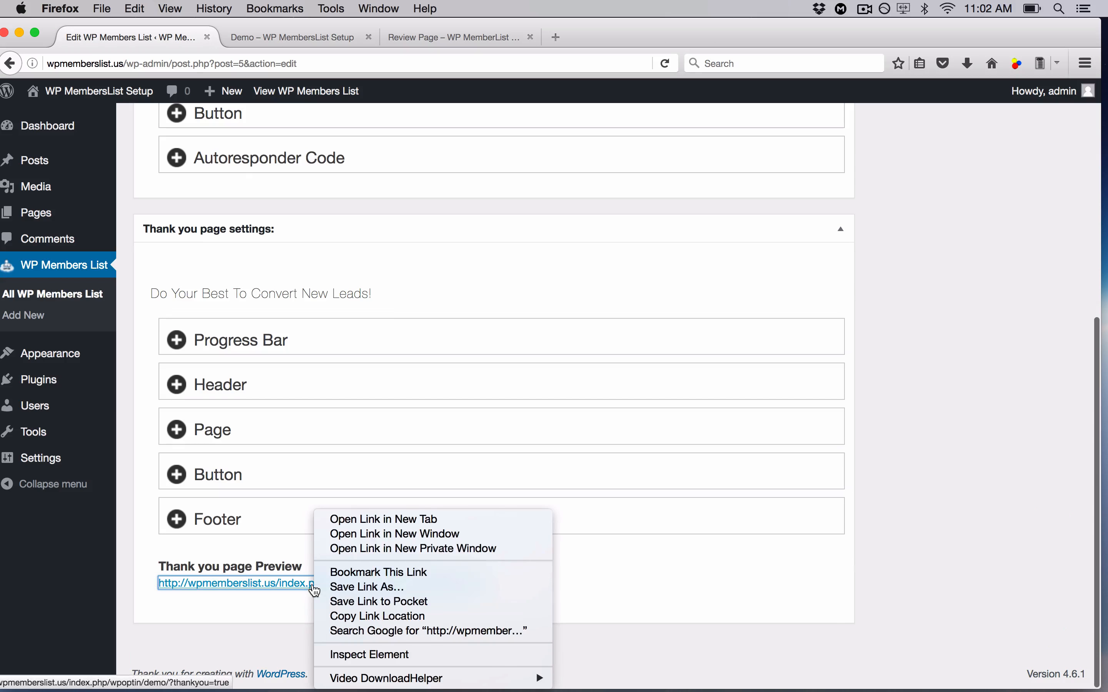
{"action": "left_click", "coordinate": [395, 519]}
{"action": "left_click", "coordinate": [325, 38]}
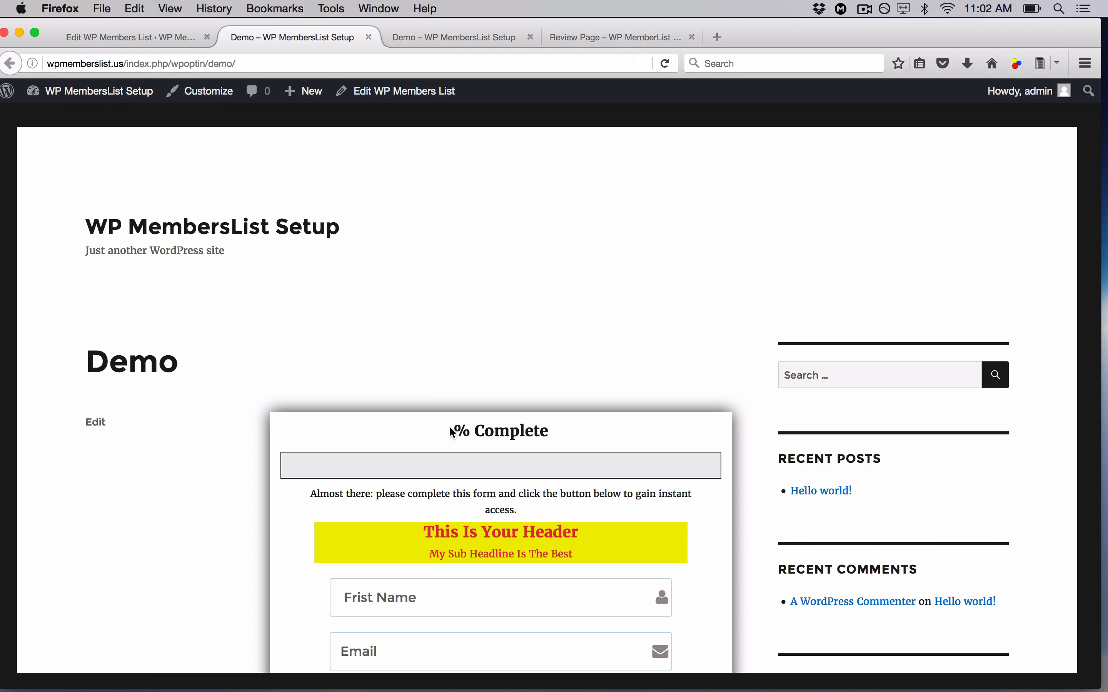
- Expand the opt-in Progress Bar settings, then return to the front-end Demo page
{"action": "left_click", "coordinate": [147, 33]}
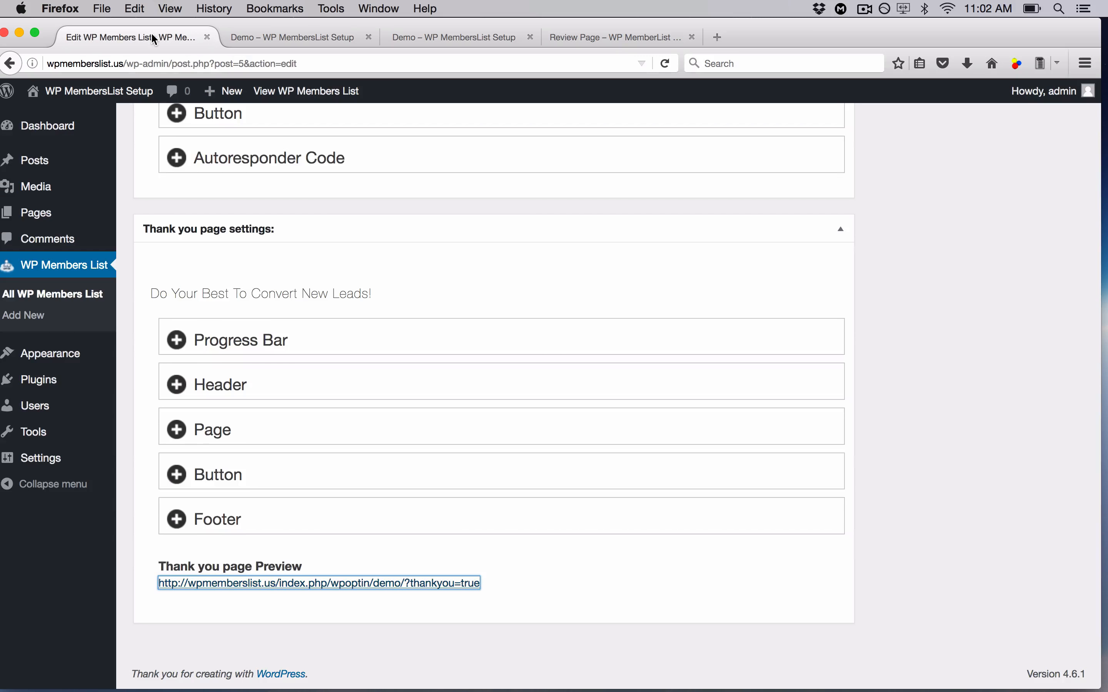
{"action": "scroll", "coordinate": [340, 261], "scroll_direction": "up", "scroll_amount": 5}
{"action": "left_click", "coordinate": [316, 262]}
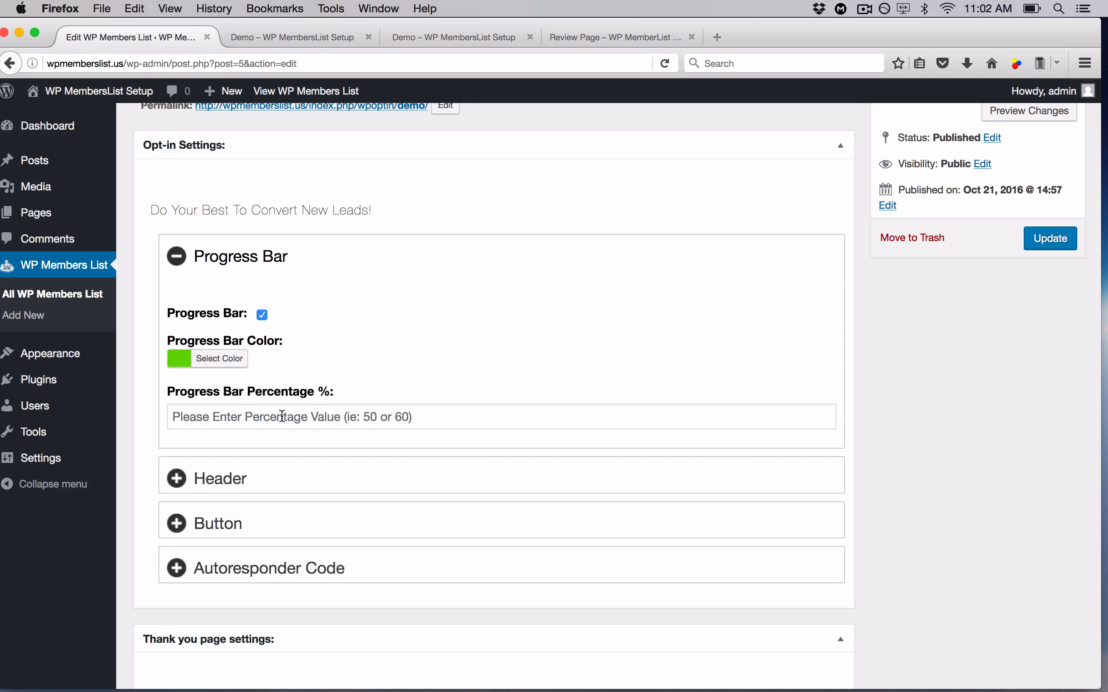
{"action": "left_click", "coordinate": [306, 37]}
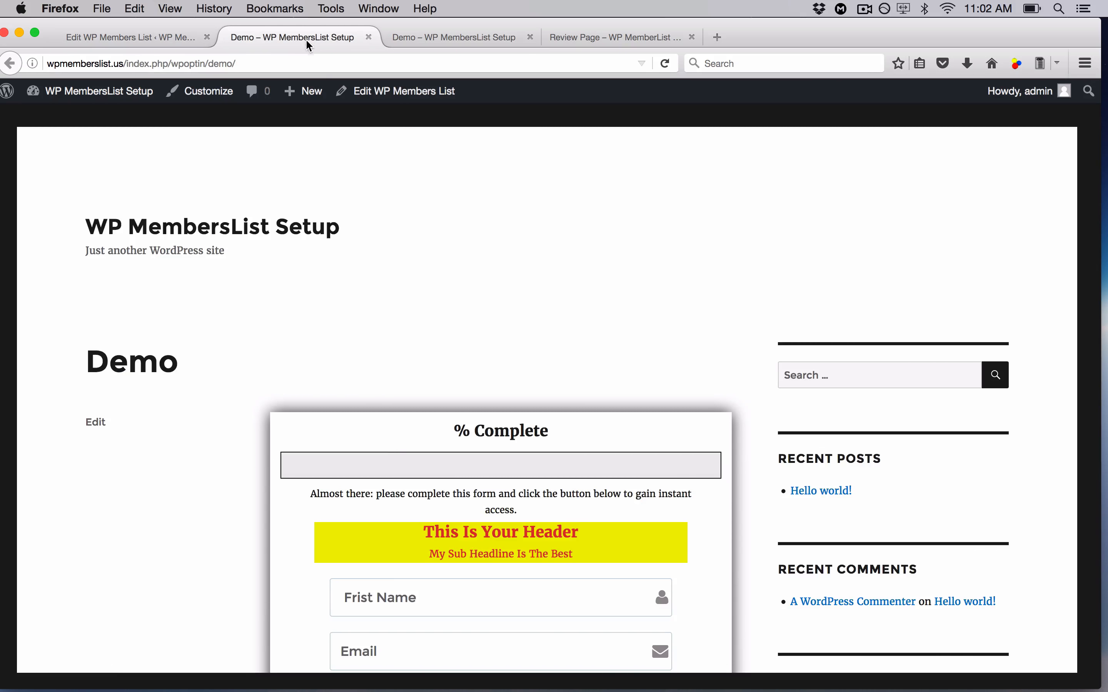
- Scroll through the live Demo opt-in page to check the yellow header and progress bar
{"action": "scroll", "coordinate": [394, 444], "scroll_direction": "down", "scroll_amount": 3}
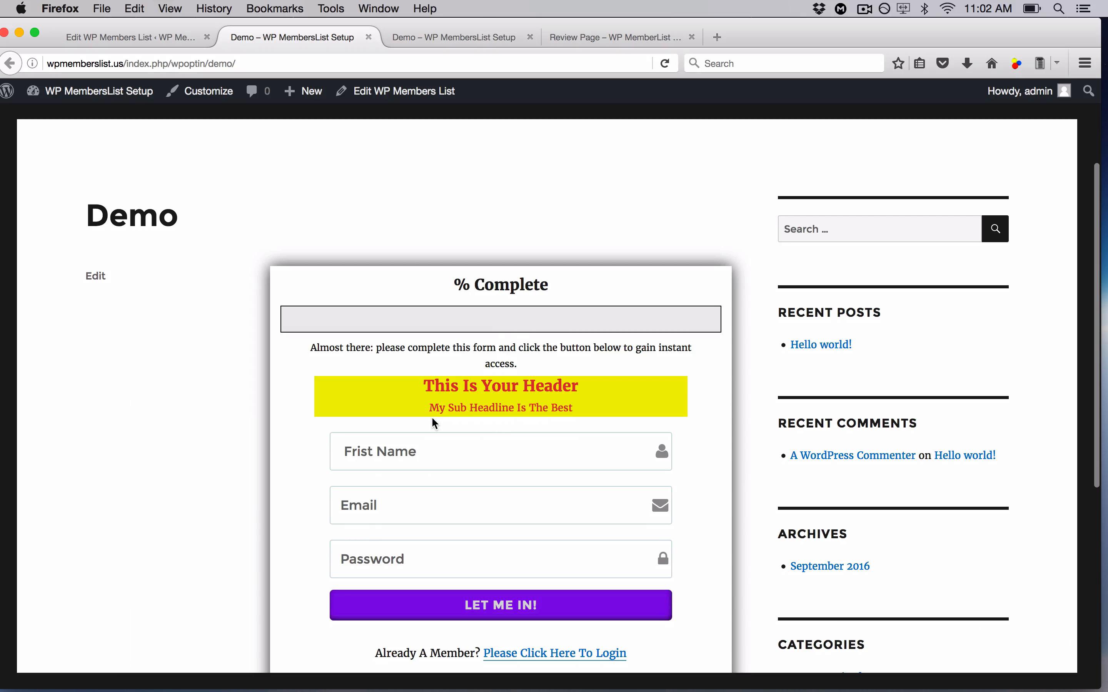
{"action": "scroll", "coordinate": [432, 418], "scroll_direction": "down", "scroll_amount": 6}
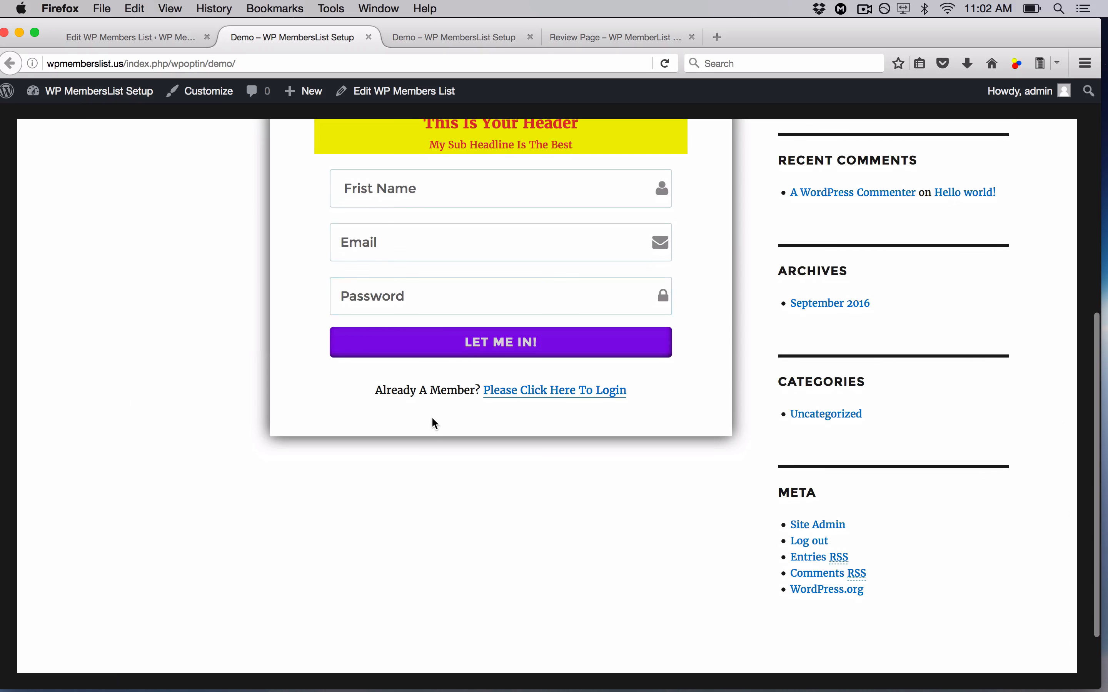
{"action": "left_click", "coordinate": [523, 395]}
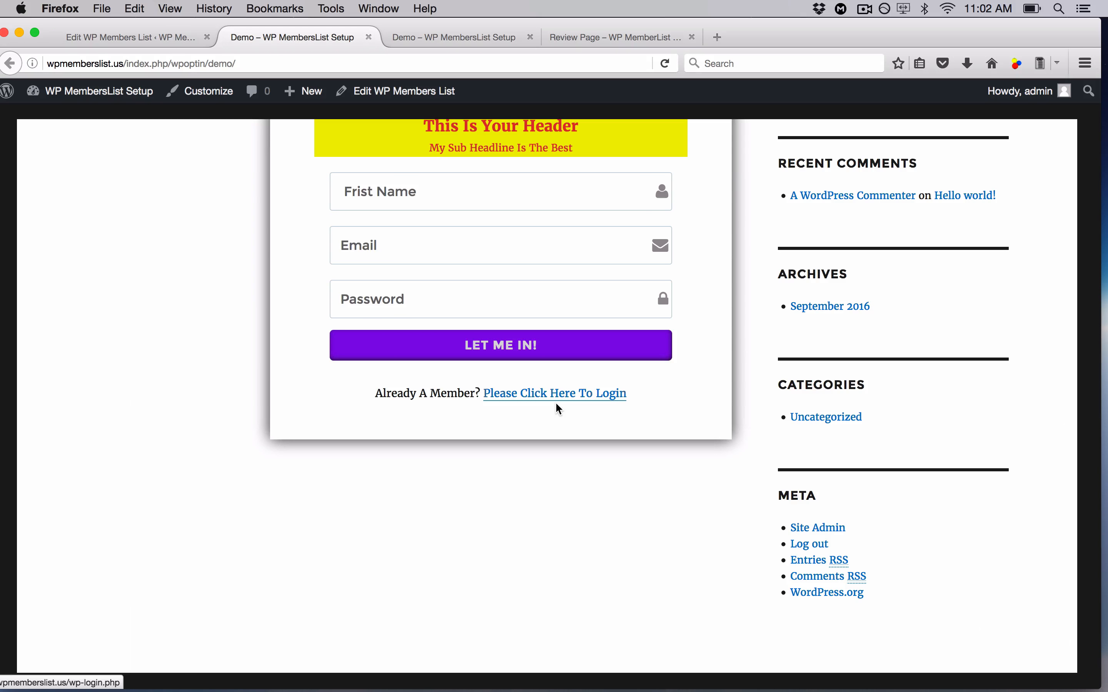
- Confirm the thank-you page's white headings by selecting them, then return to the Demo editor
{"action": "left_click", "coordinate": [453, 38]}
{"action": "scroll", "coordinate": [485, 320], "scroll_direction": "down", "scroll_amount": 5}
{"action": "left_click_drag", "start_coordinate": [354, 197], "coordinate": [653, 202]}
{"action": "left_click", "coordinate": [366, 193]}
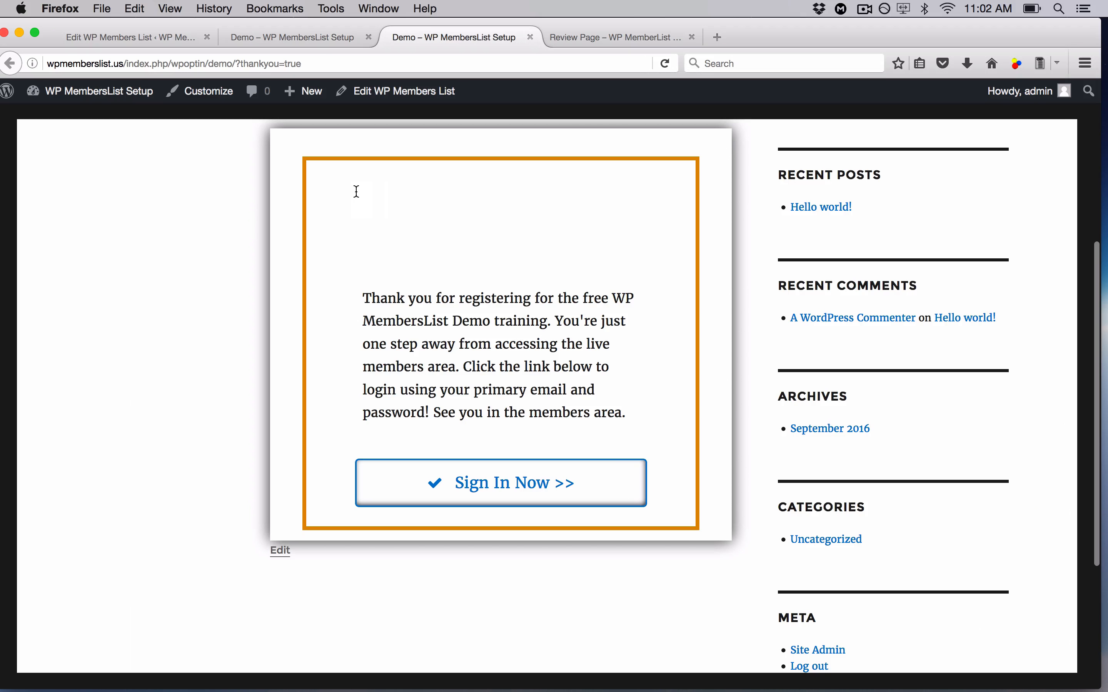
{"action": "left_click_drag", "start_coordinate": [356, 192], "coordinate": [673, 271]}
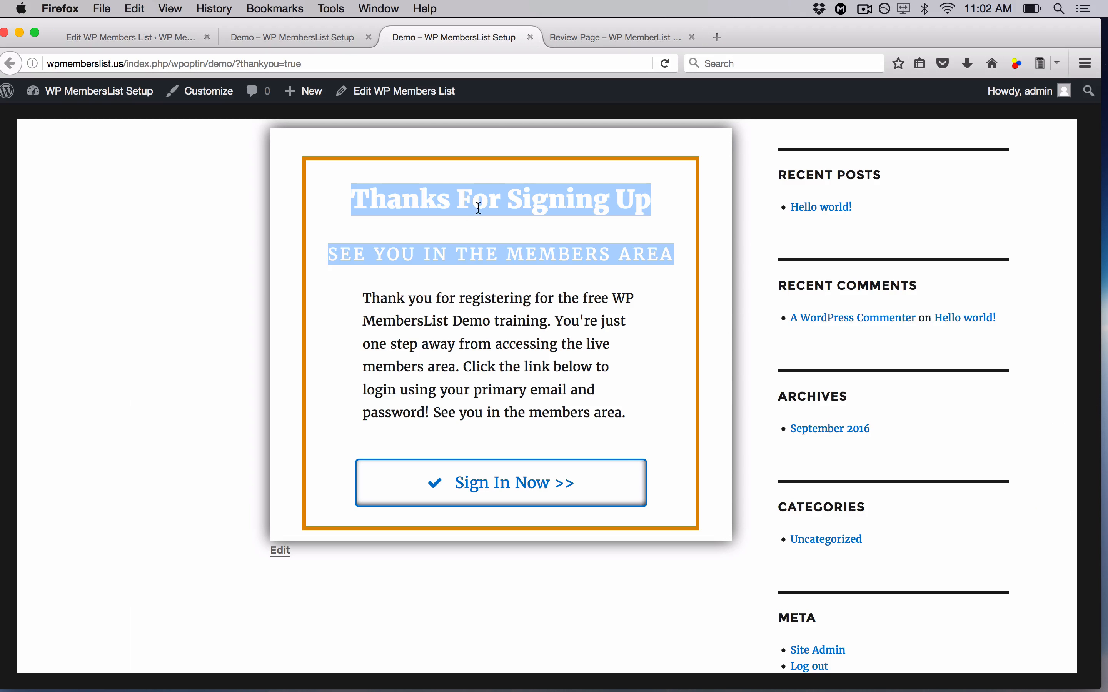
{"action": "scroll", "coordinate": [663, 400], "scroll_direction": "up", "scroll_amount": 6}
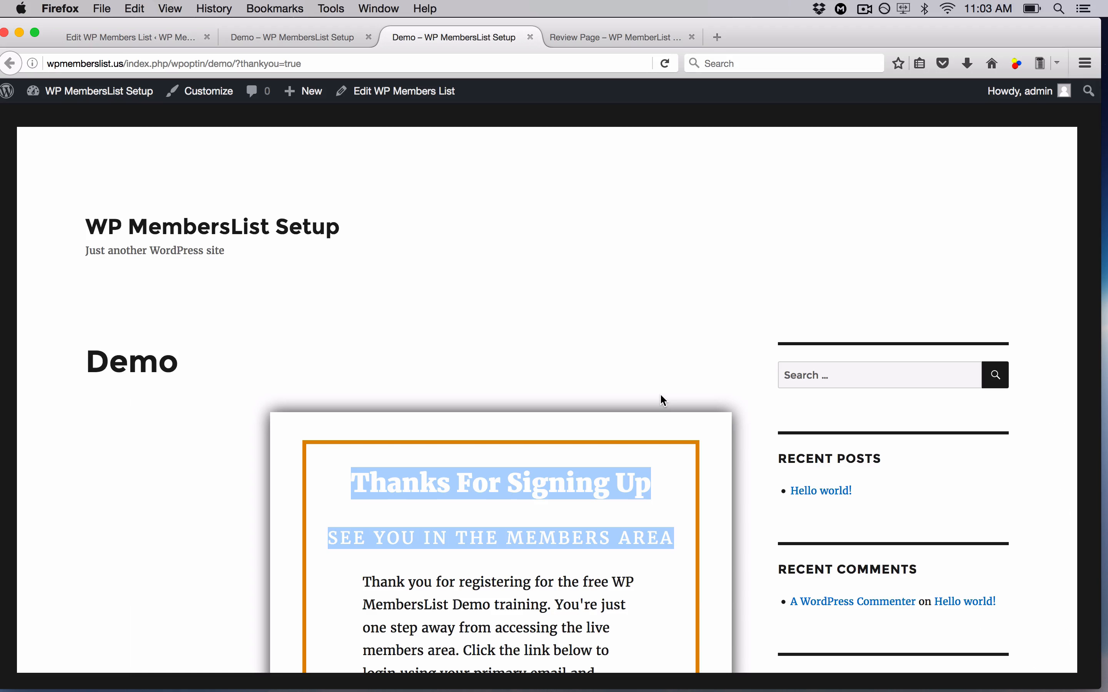
{"action": "left_click", "coordinate": [167, 39]}
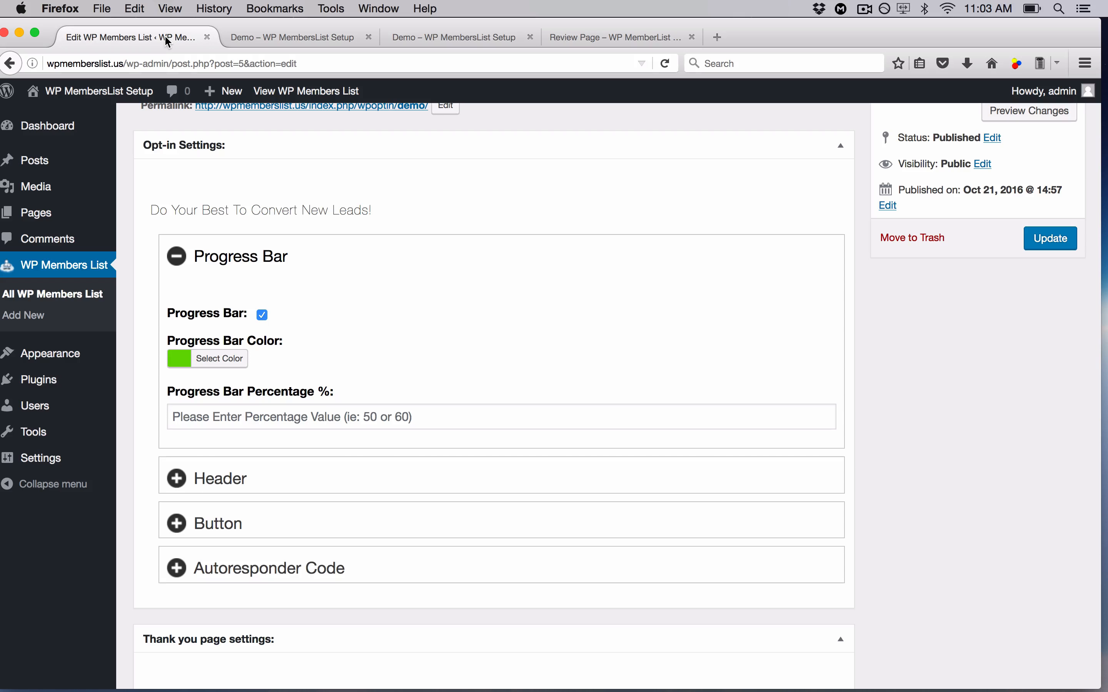